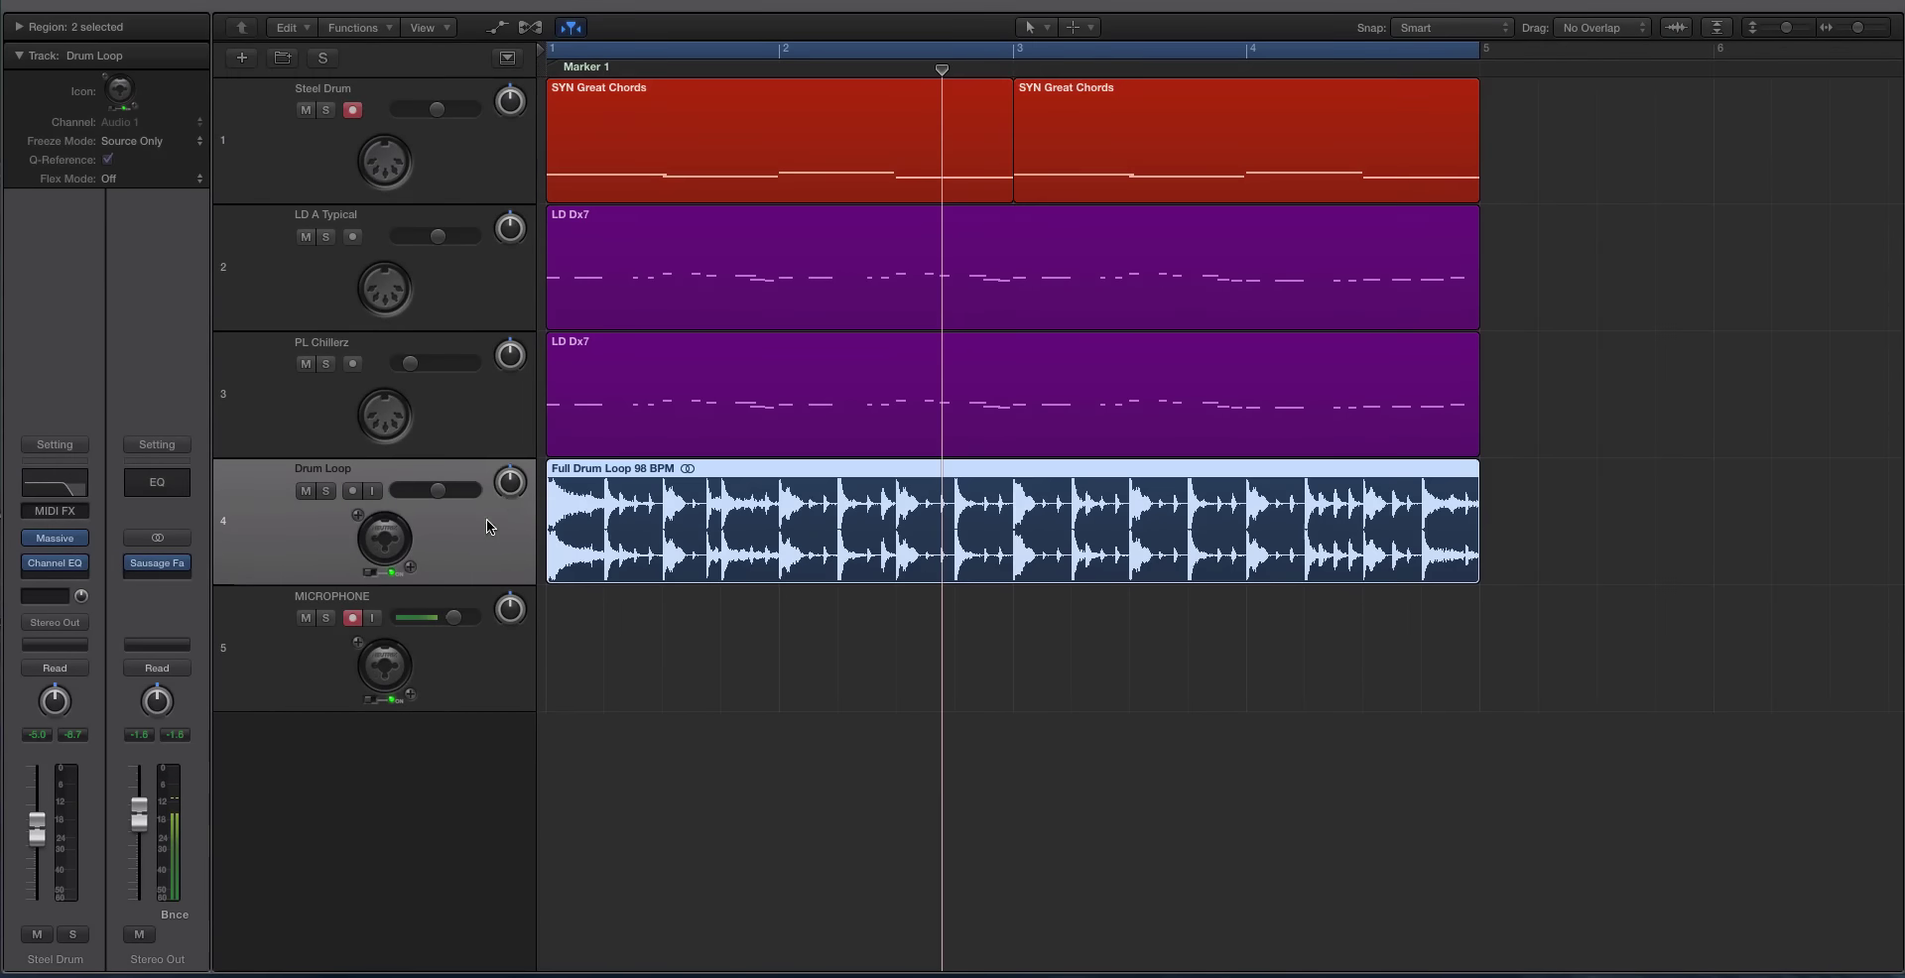
left_click(490, 443)
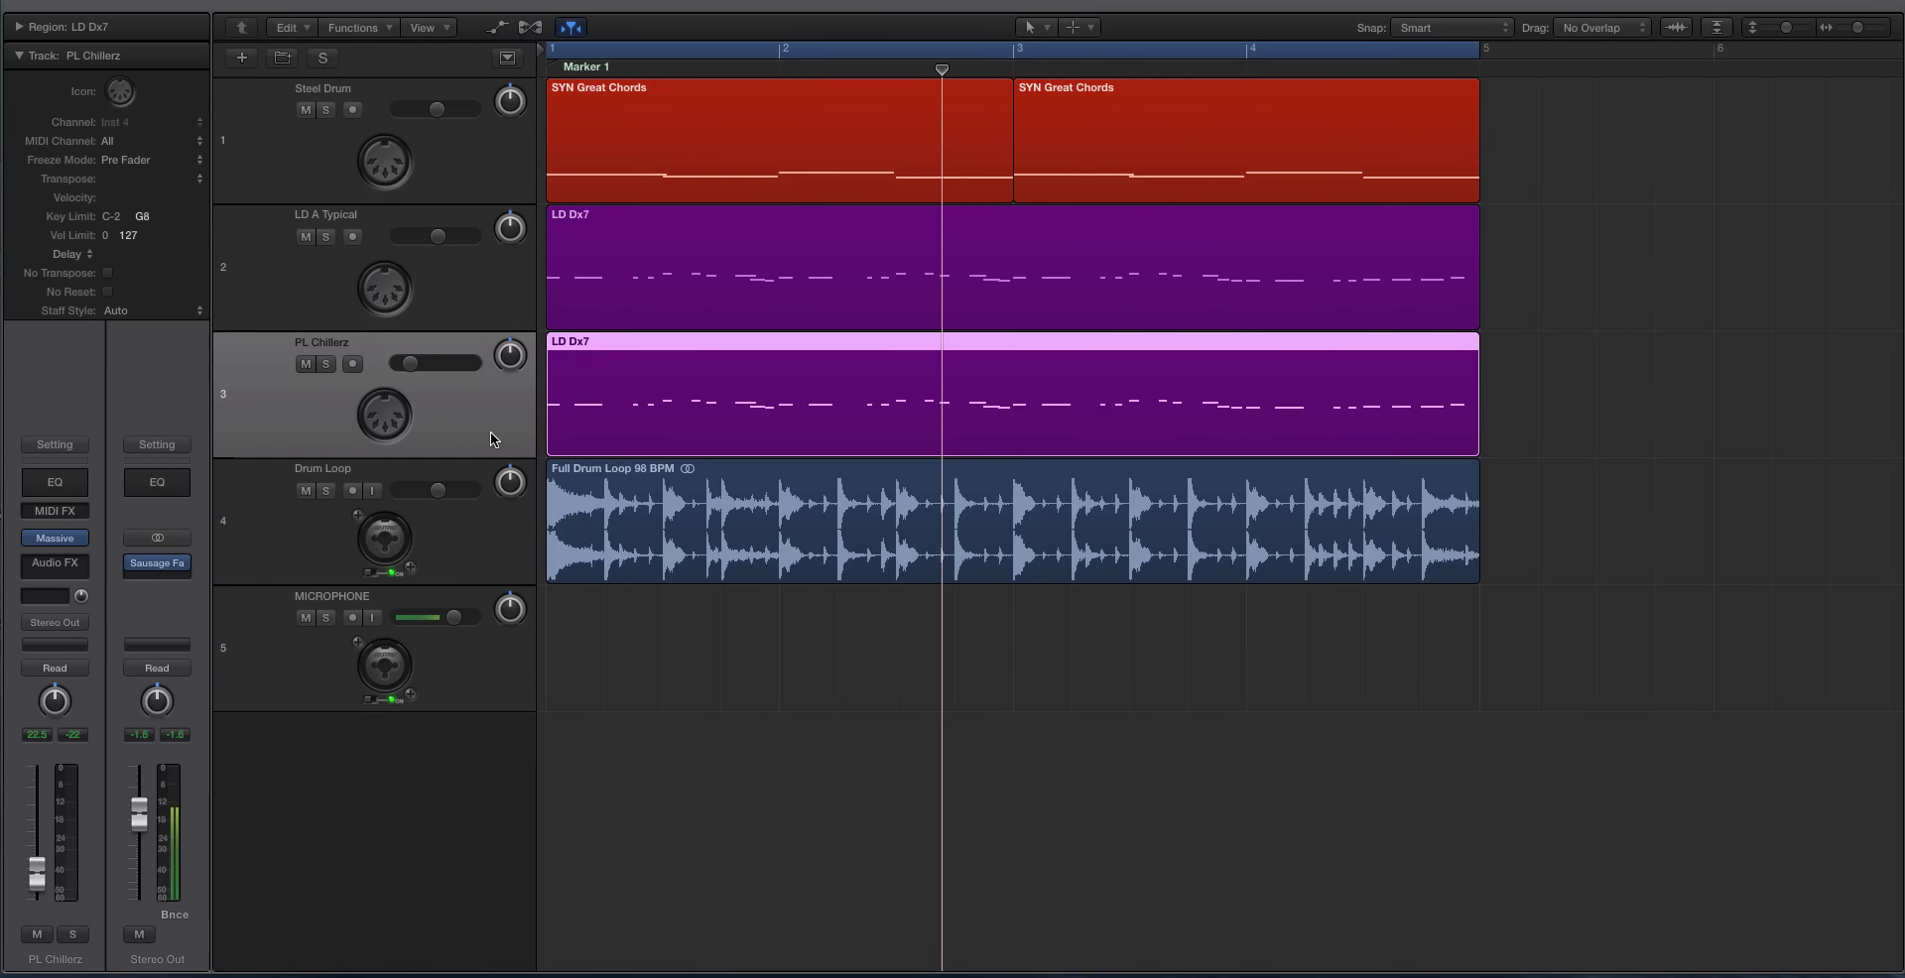
left_click(492, 319)
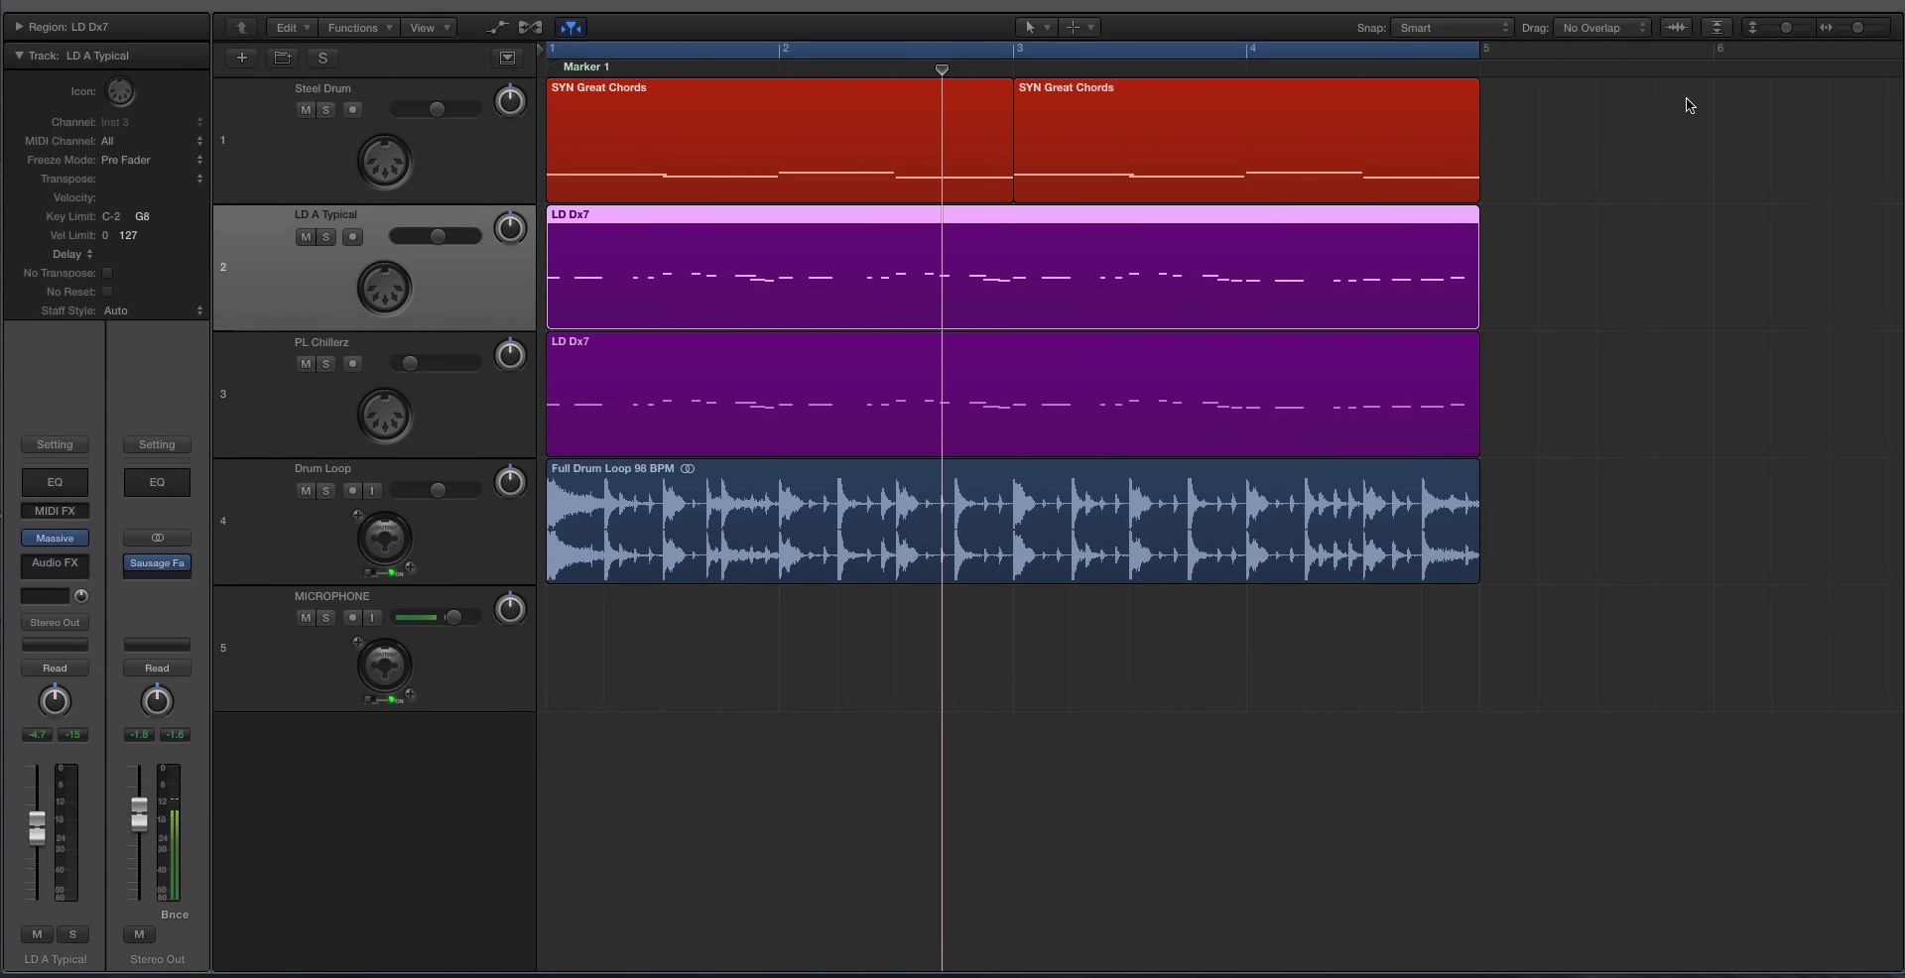
left_click_drag(1688, 94, 464, 400)
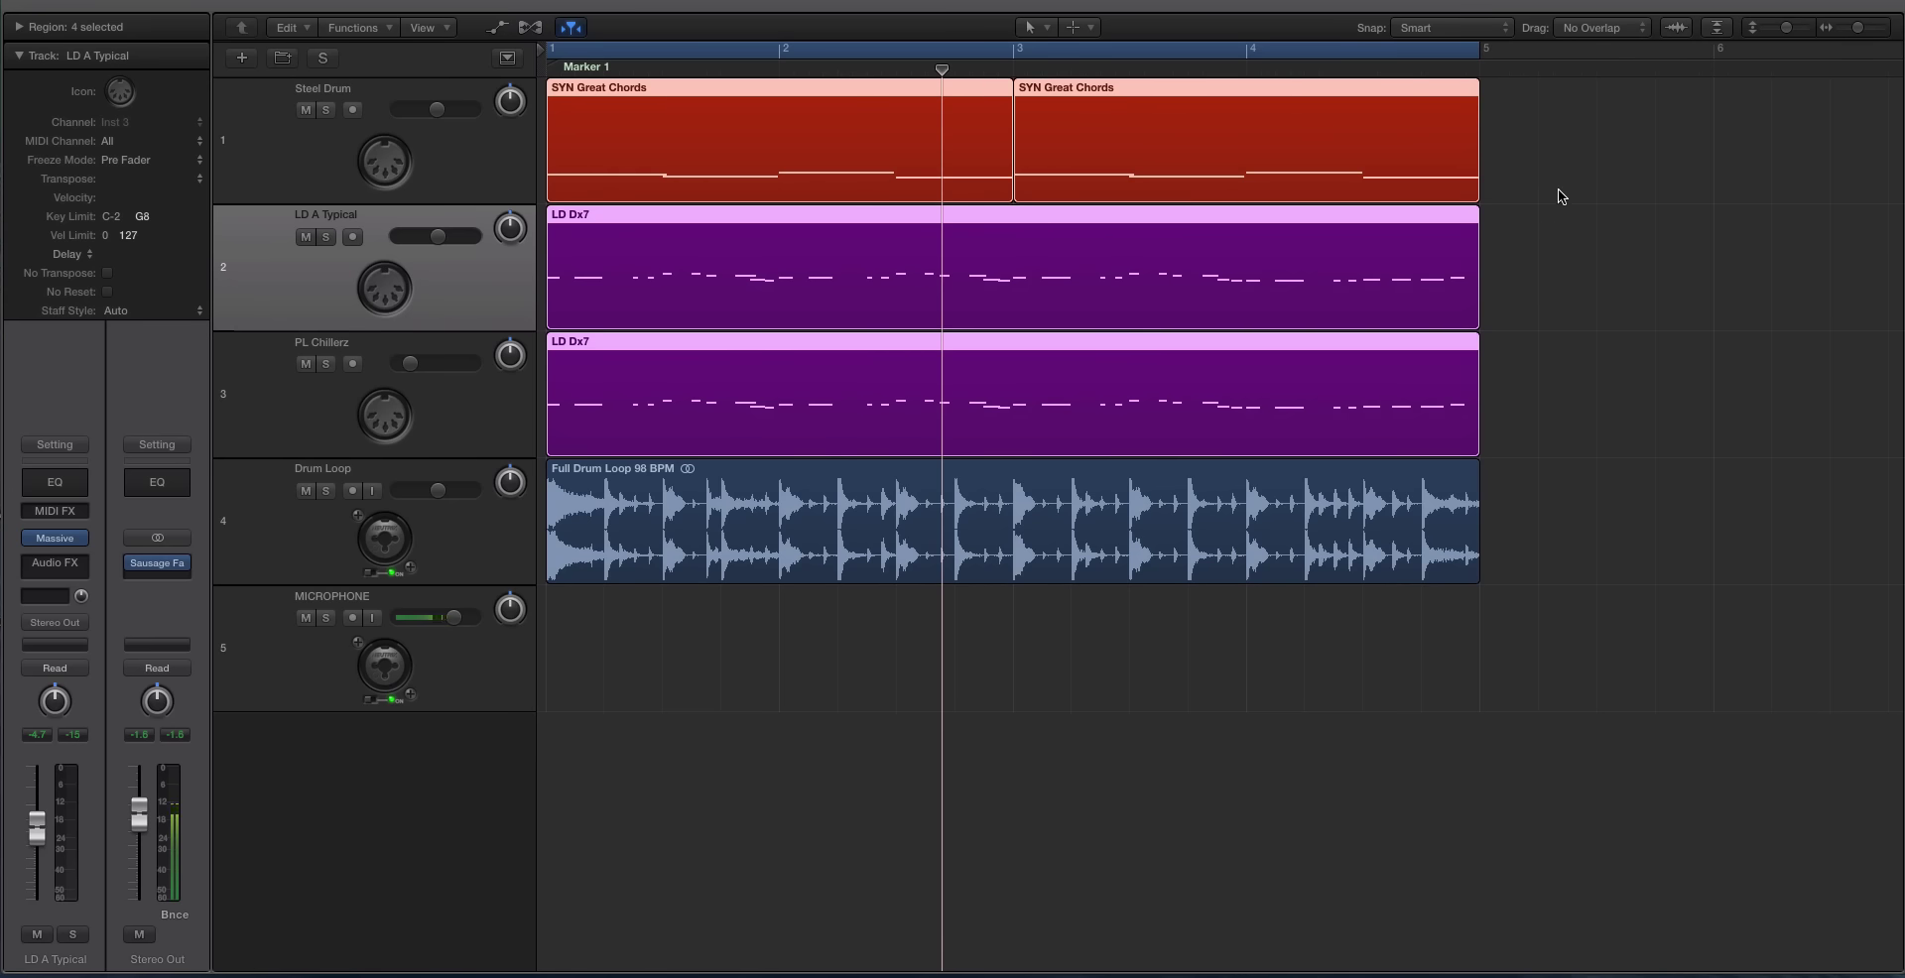
left_click_drag(1632, 166, 1349, 203)
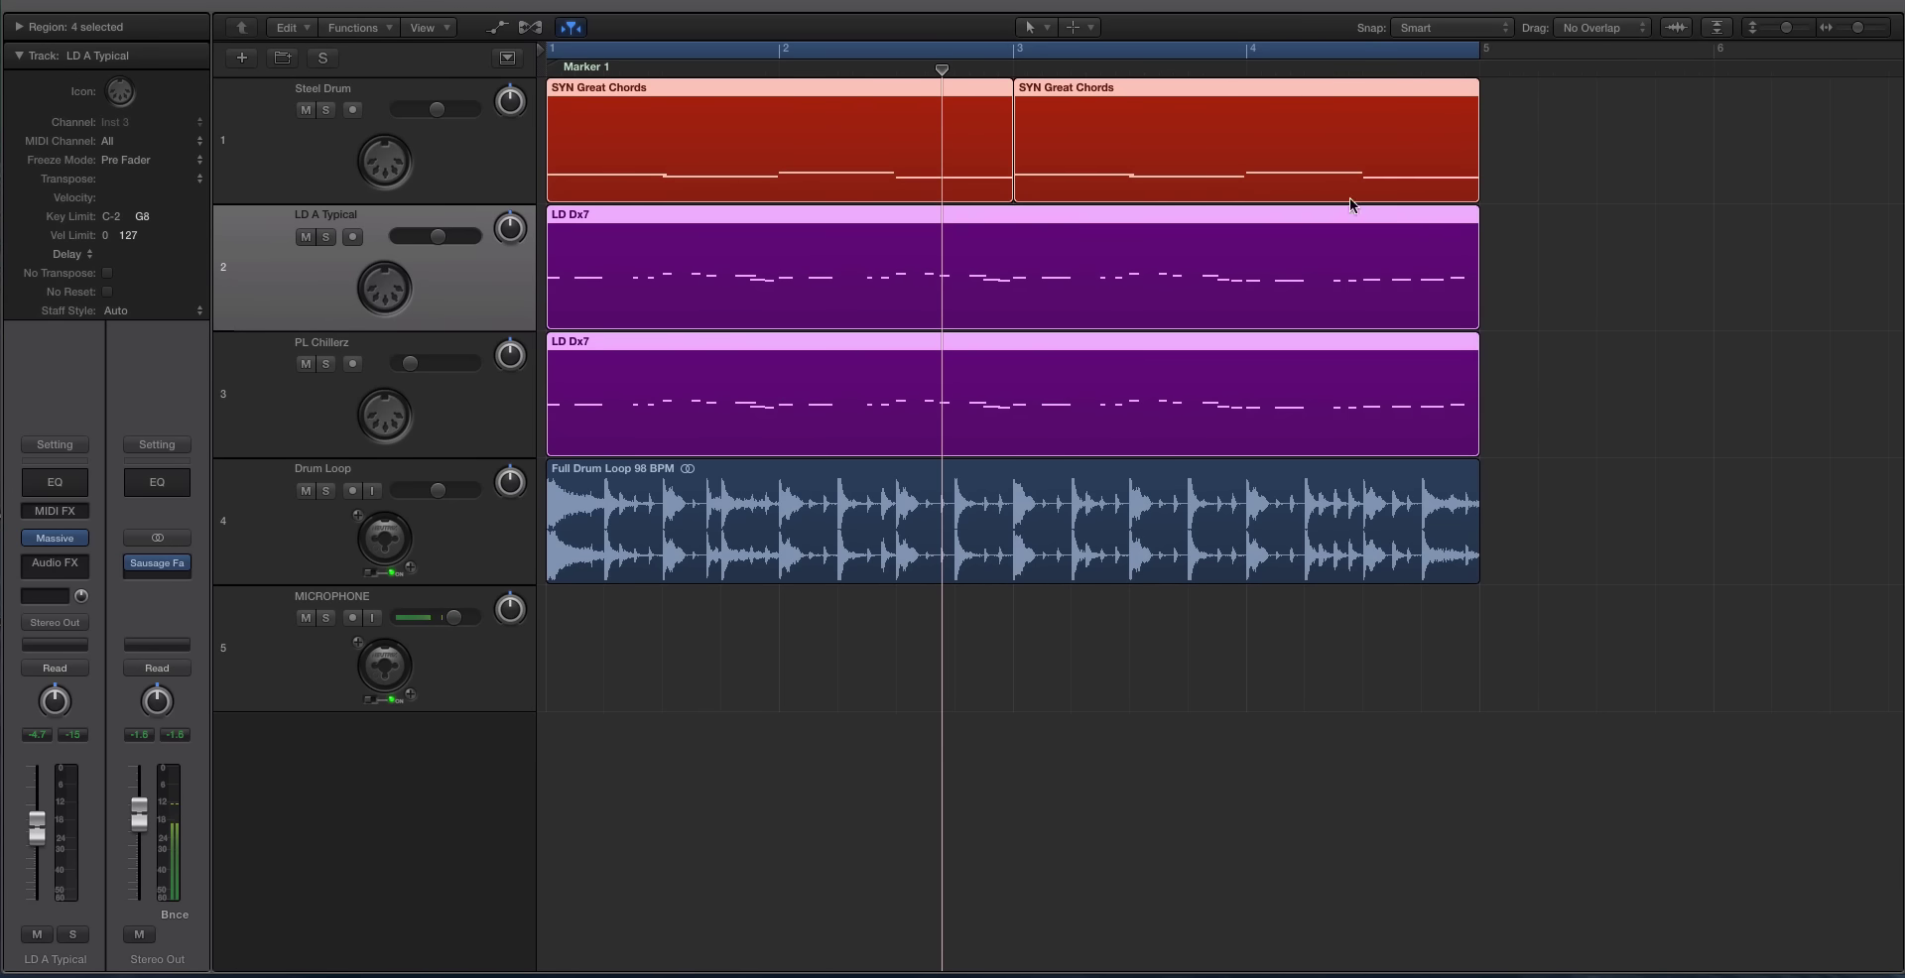
left_click(1757, 196)
Step: Solo the first SYN Great Chords region on the Steel Drum track and open it in the Piano Roll
left_click(860, 144)
key("super+Left")
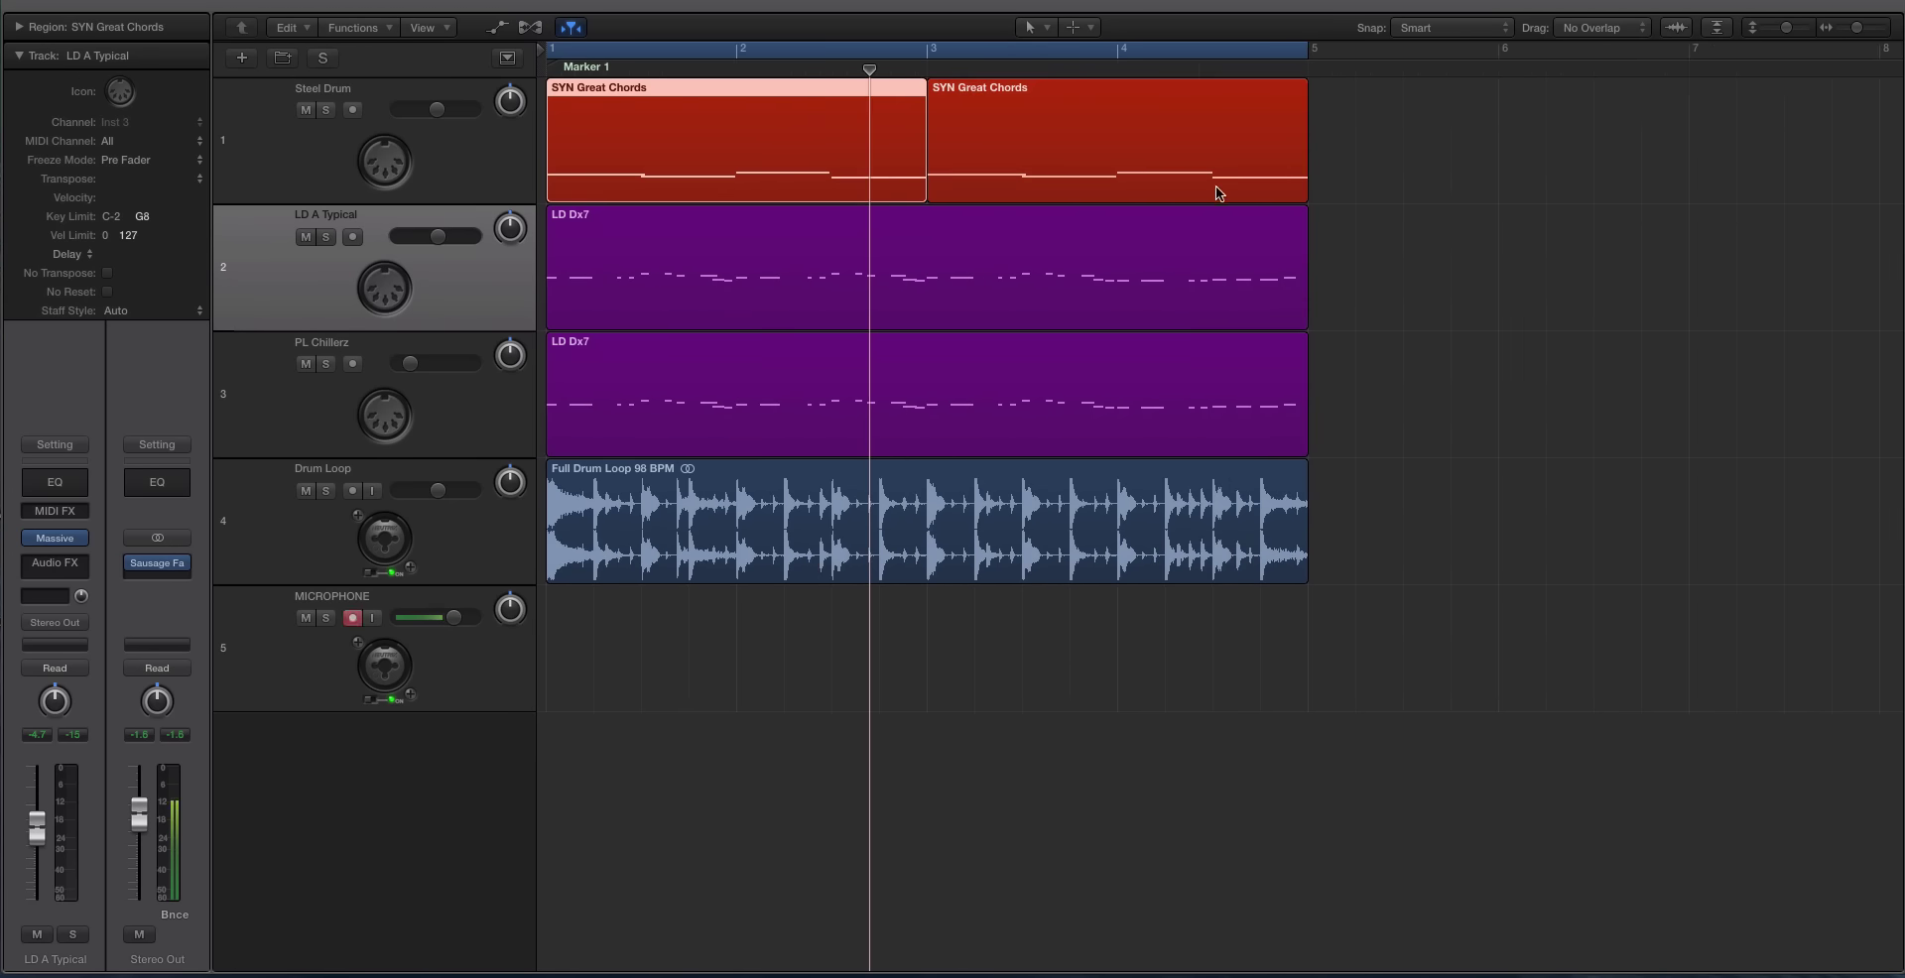
key("super+Right")
key("ctrl+s")
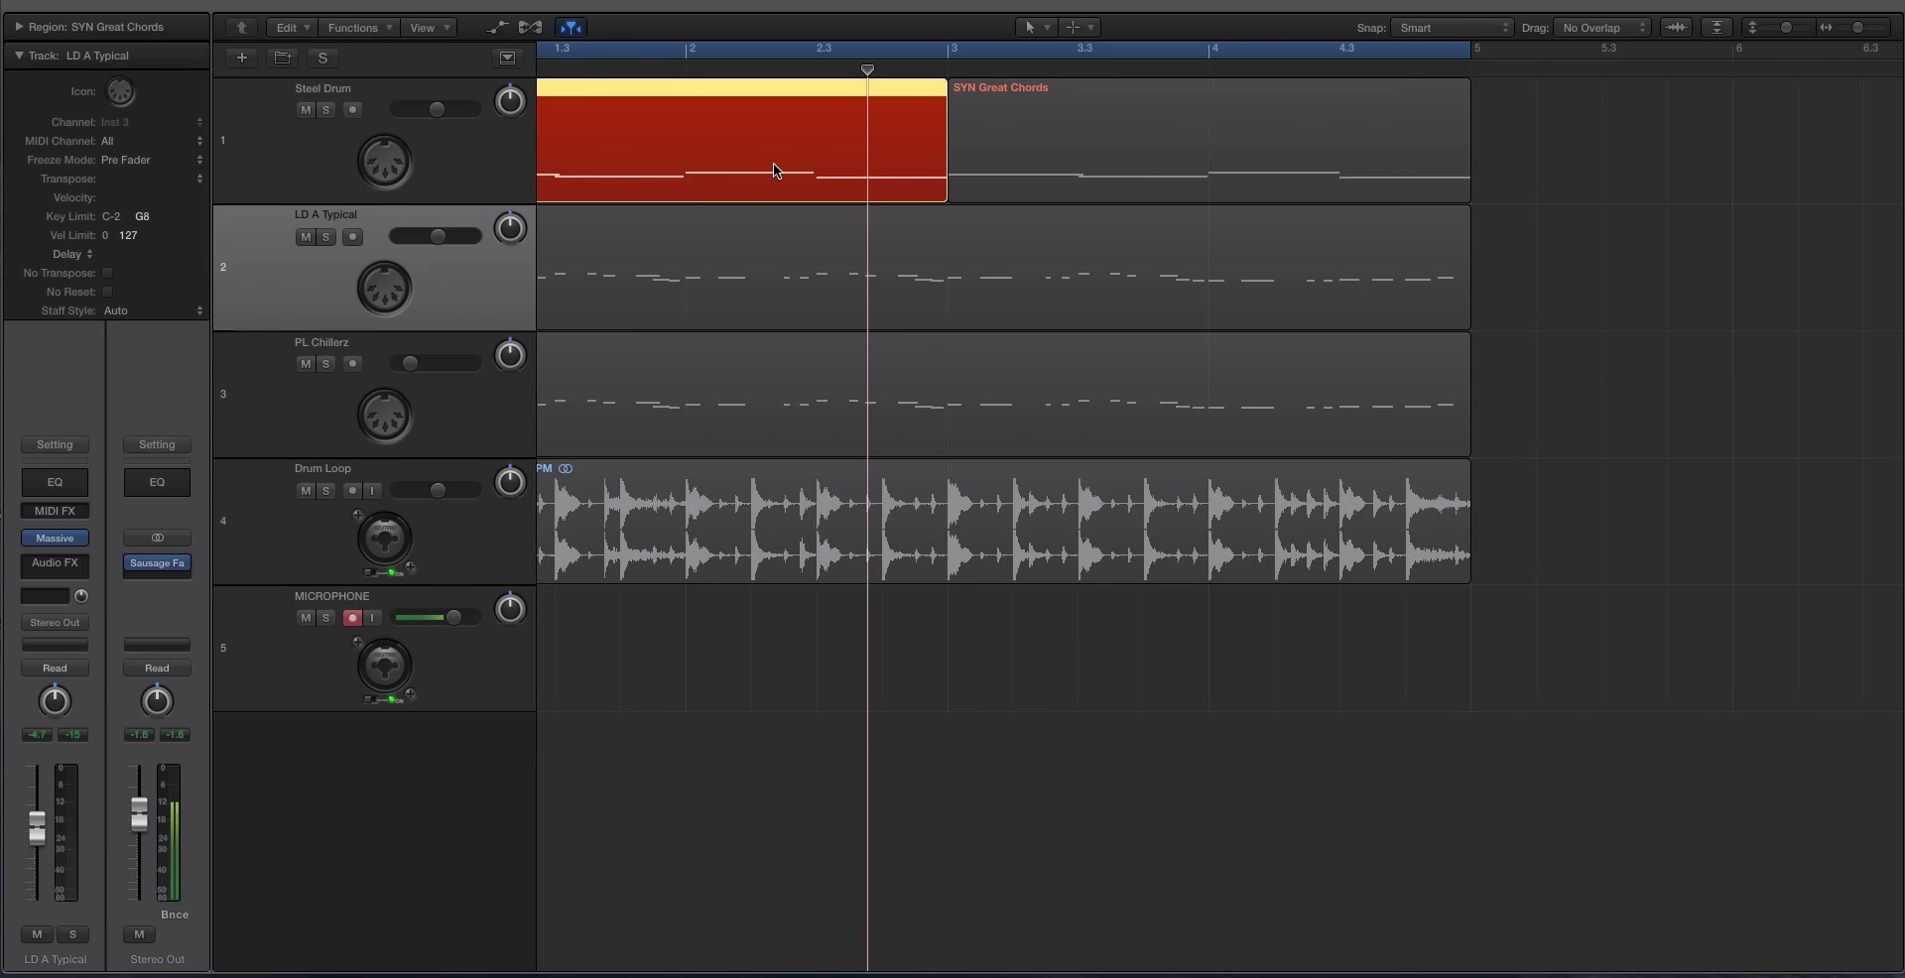
double_click(772, 163)
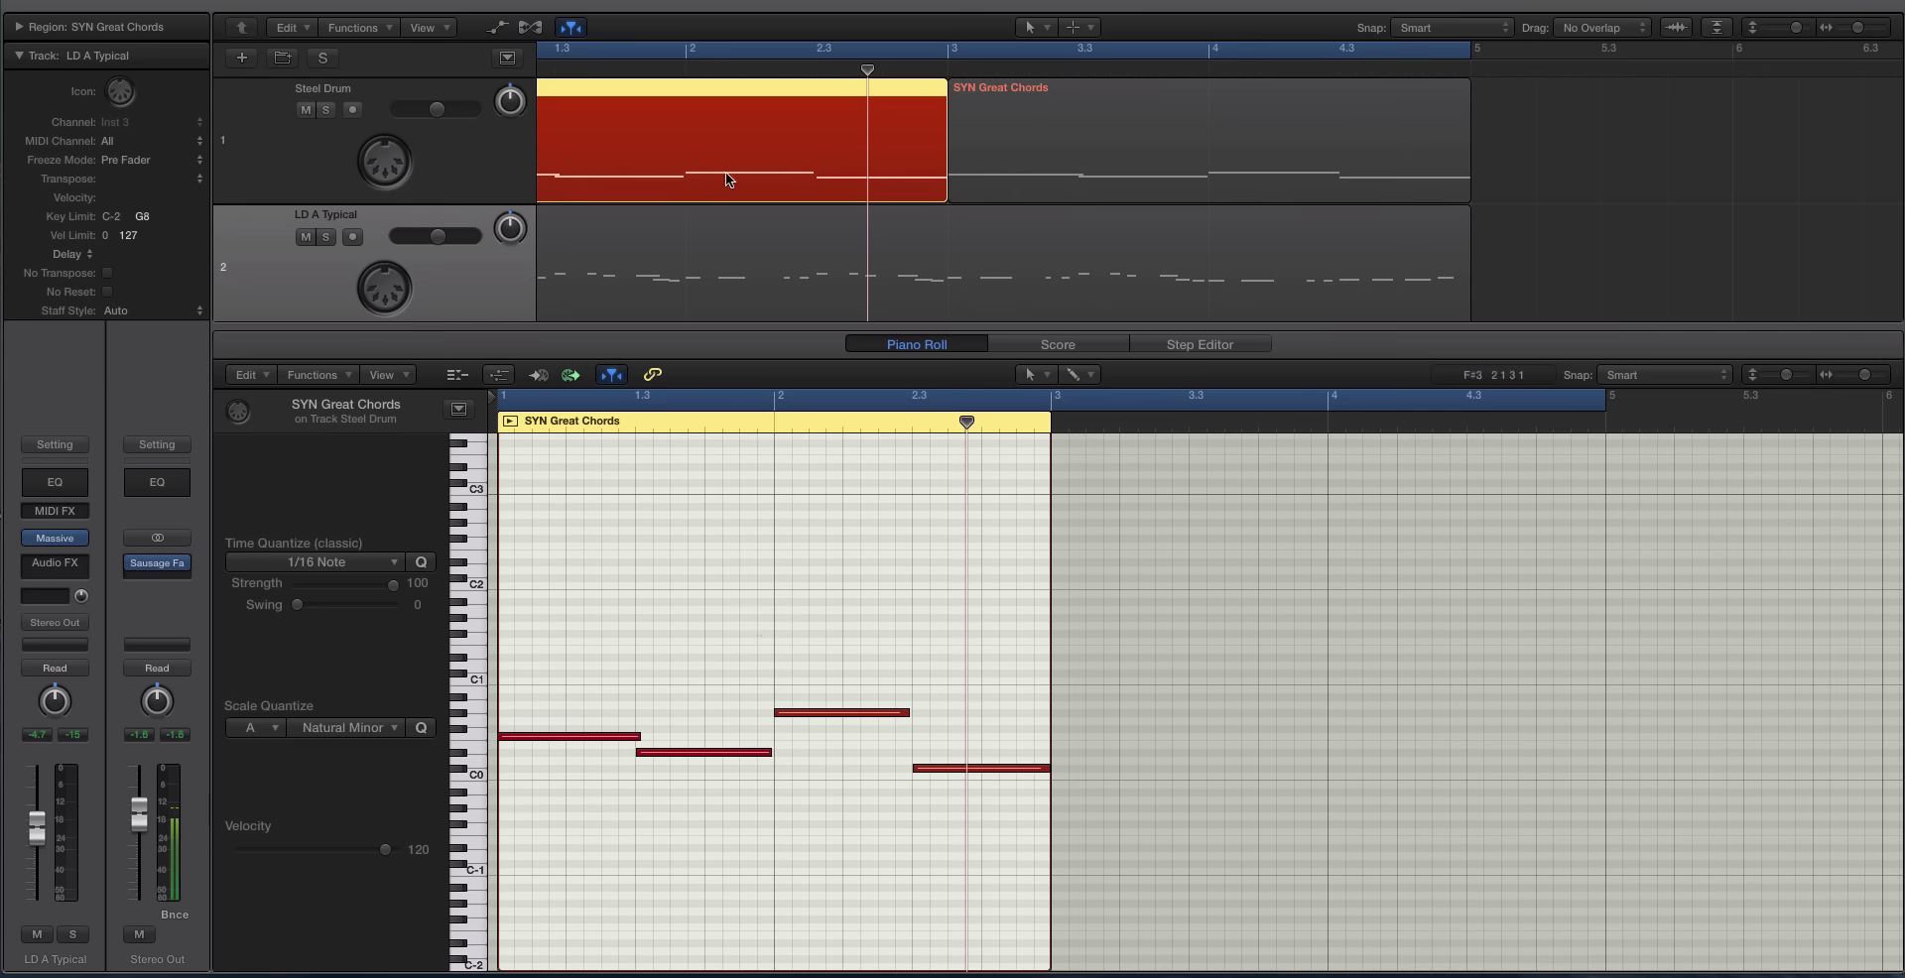
scroll(683, 165, "left", 3)
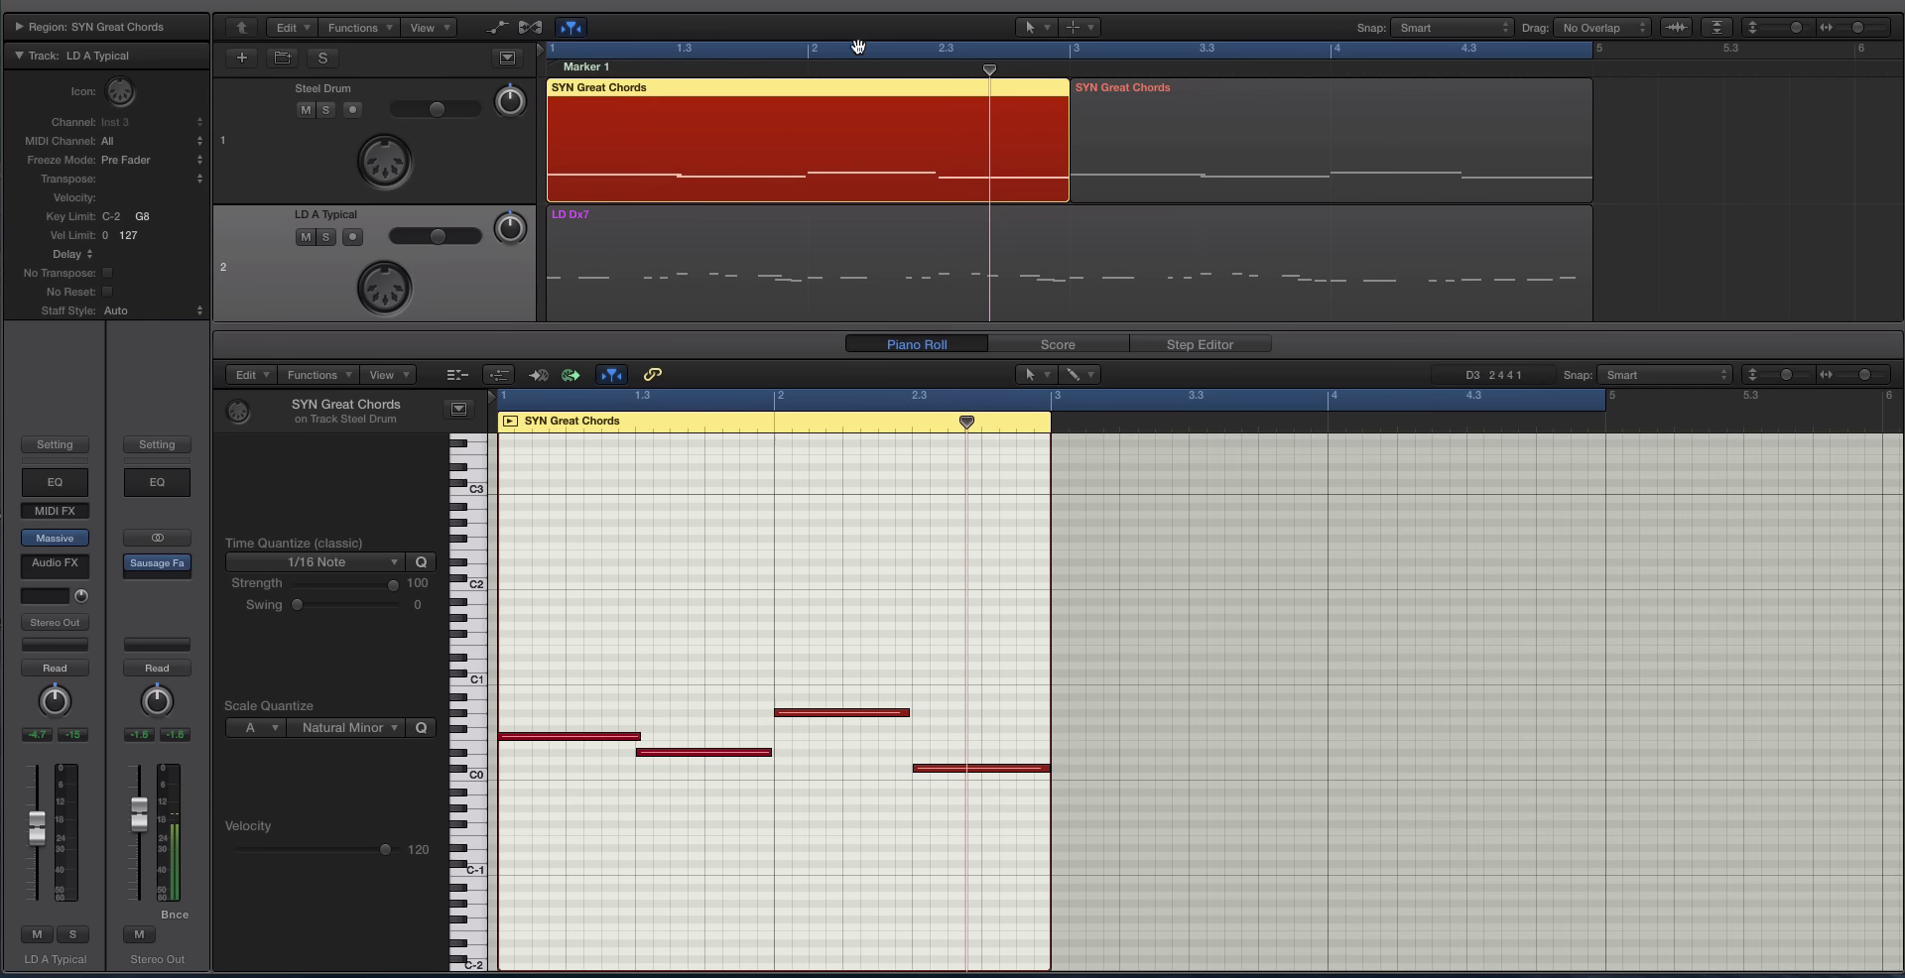
Step: Shorten the ends of the second and third notes slightly and play the soloed region from the start
key("space")
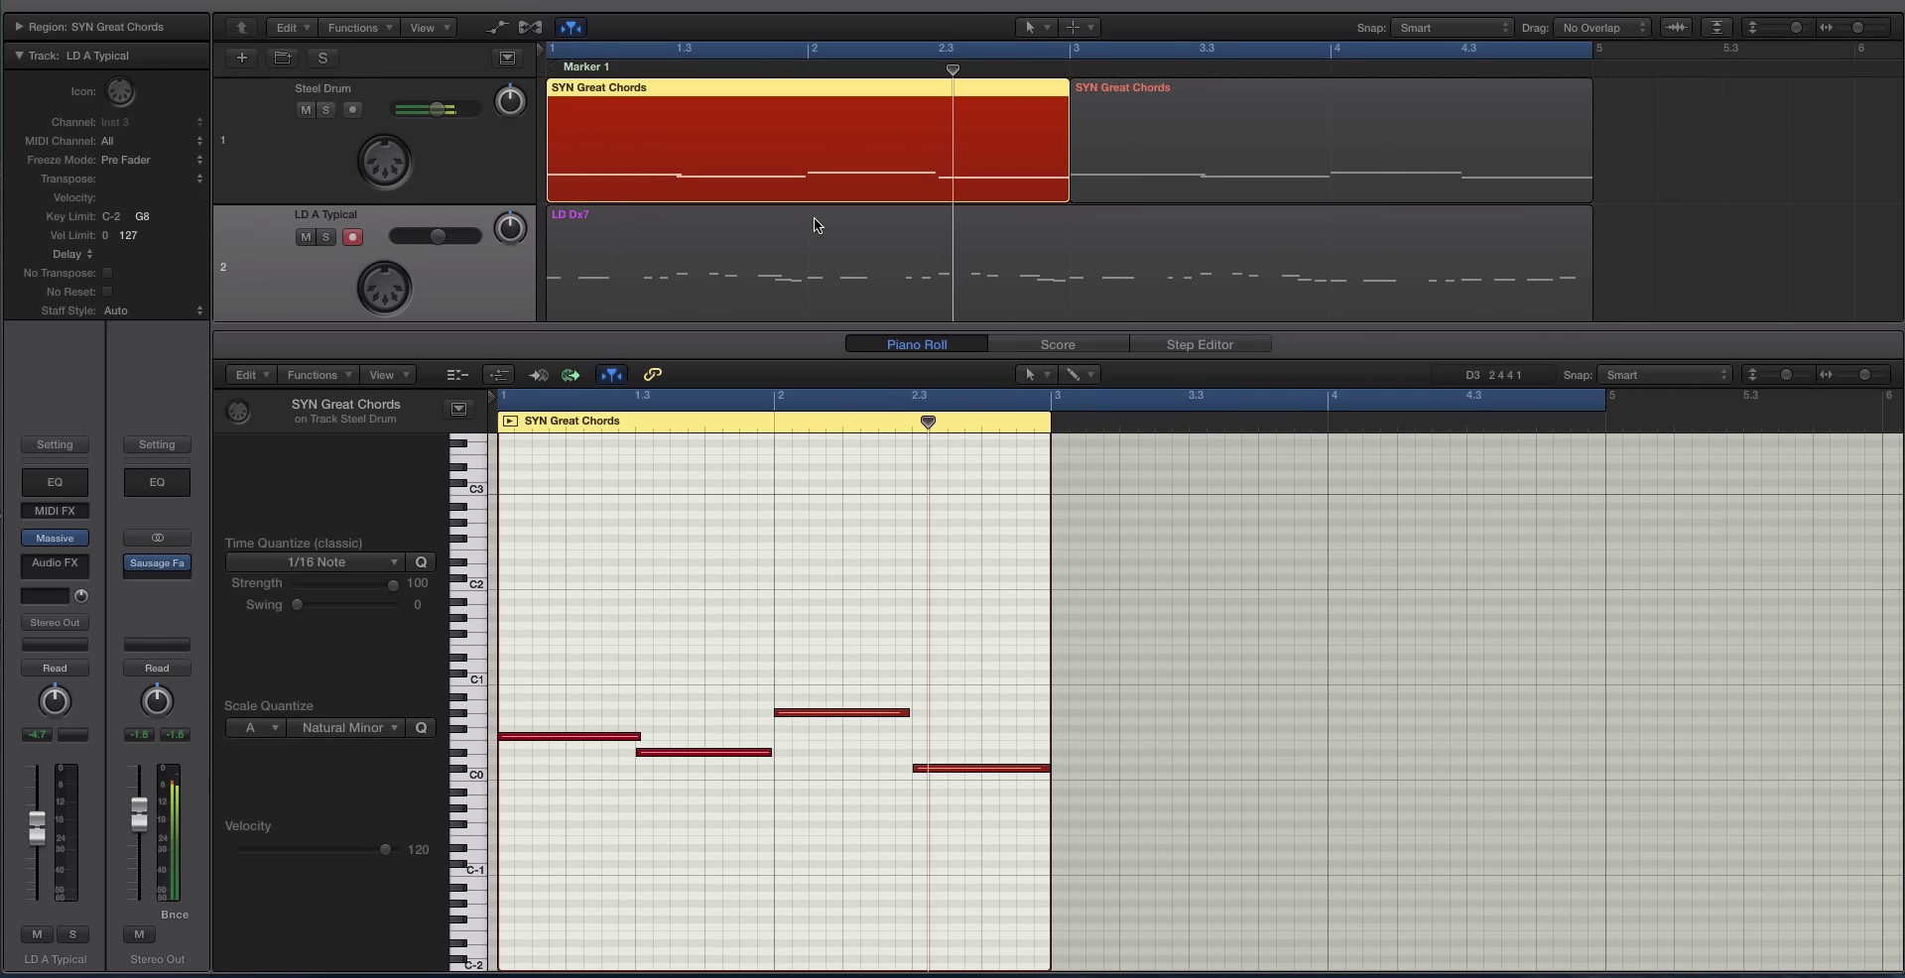
key("space")
left_click(771, 753)
left_click_drag(771, 752, 757, 752)
left_click_drag(908, 713, 902, 714)
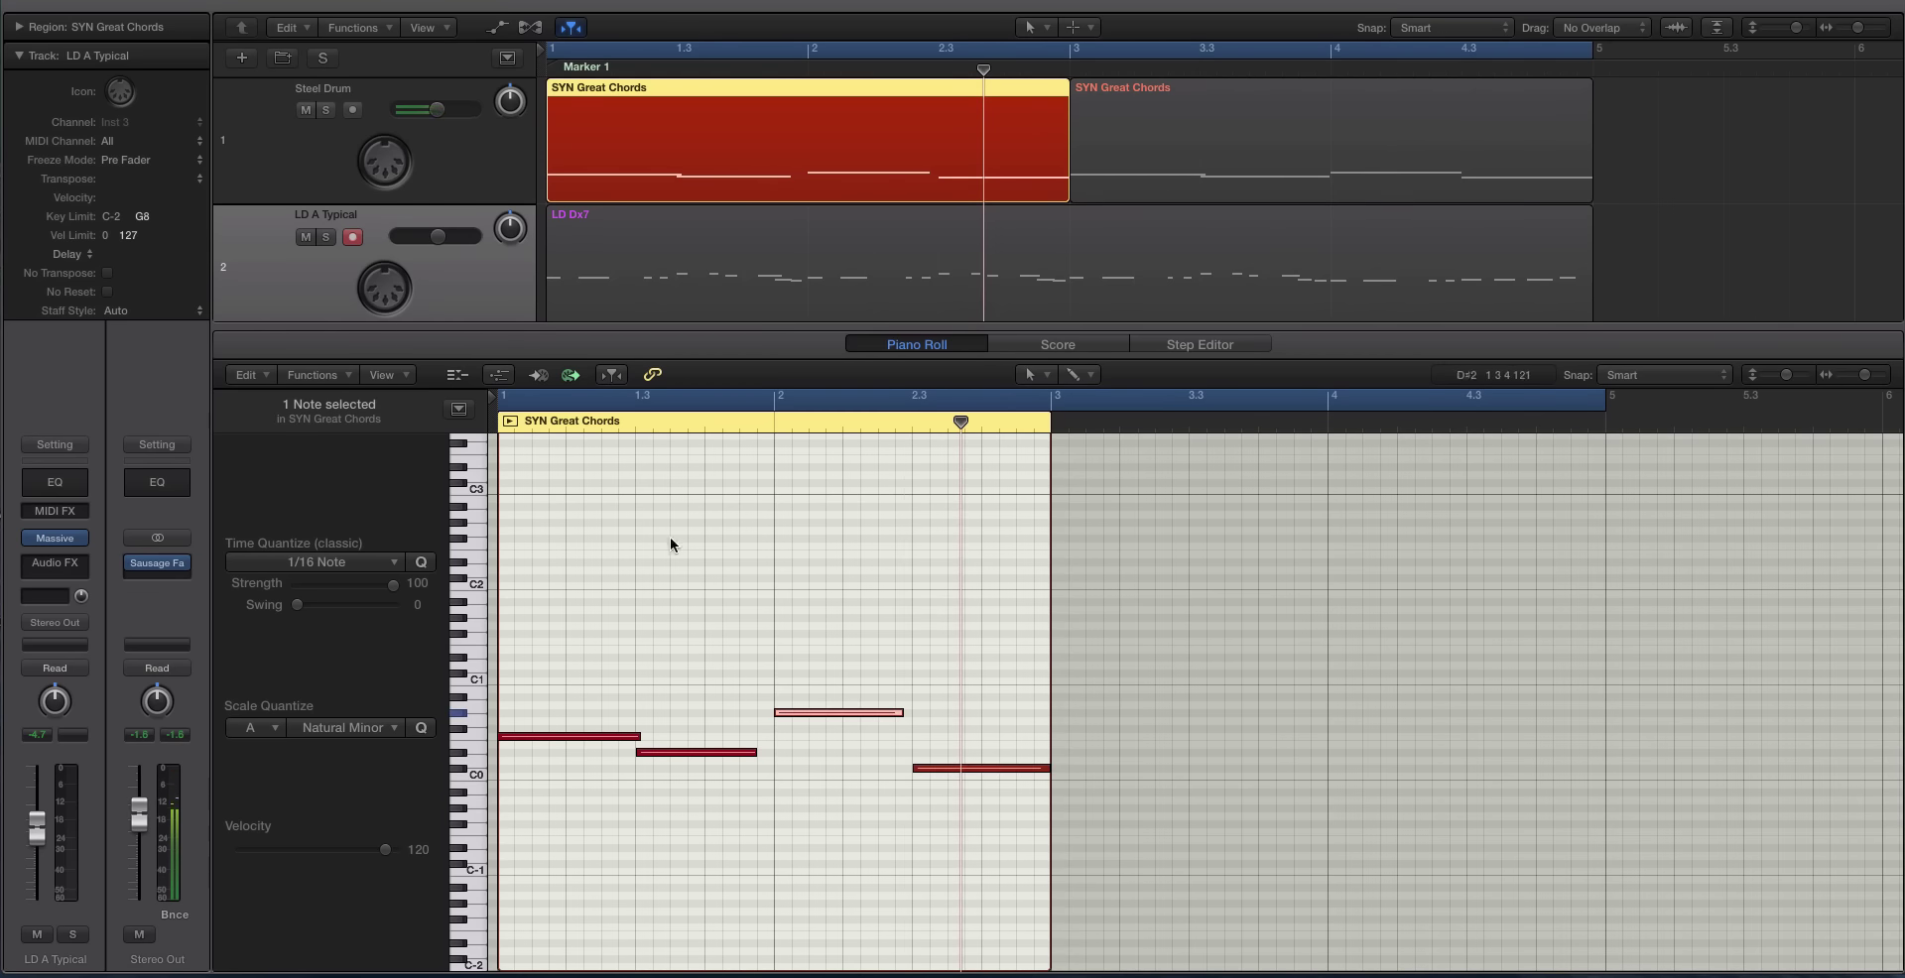
key("Return")
key("space")
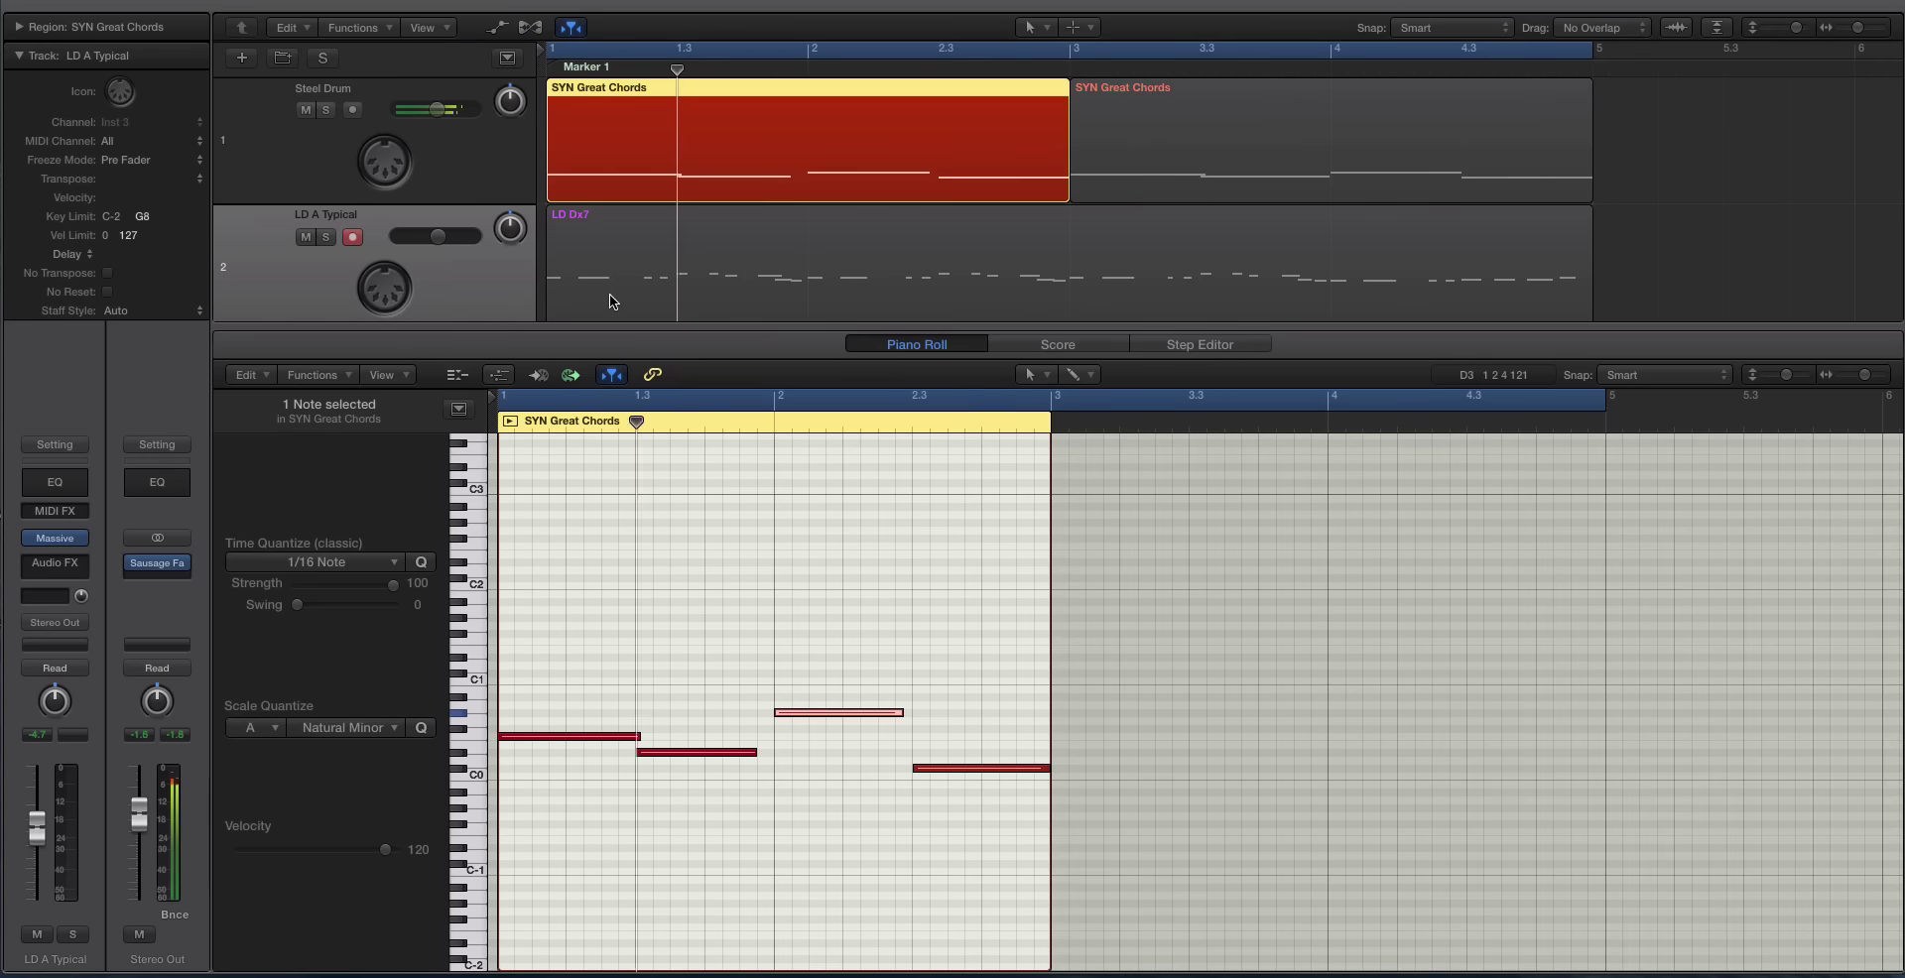
left_click(742, 744)
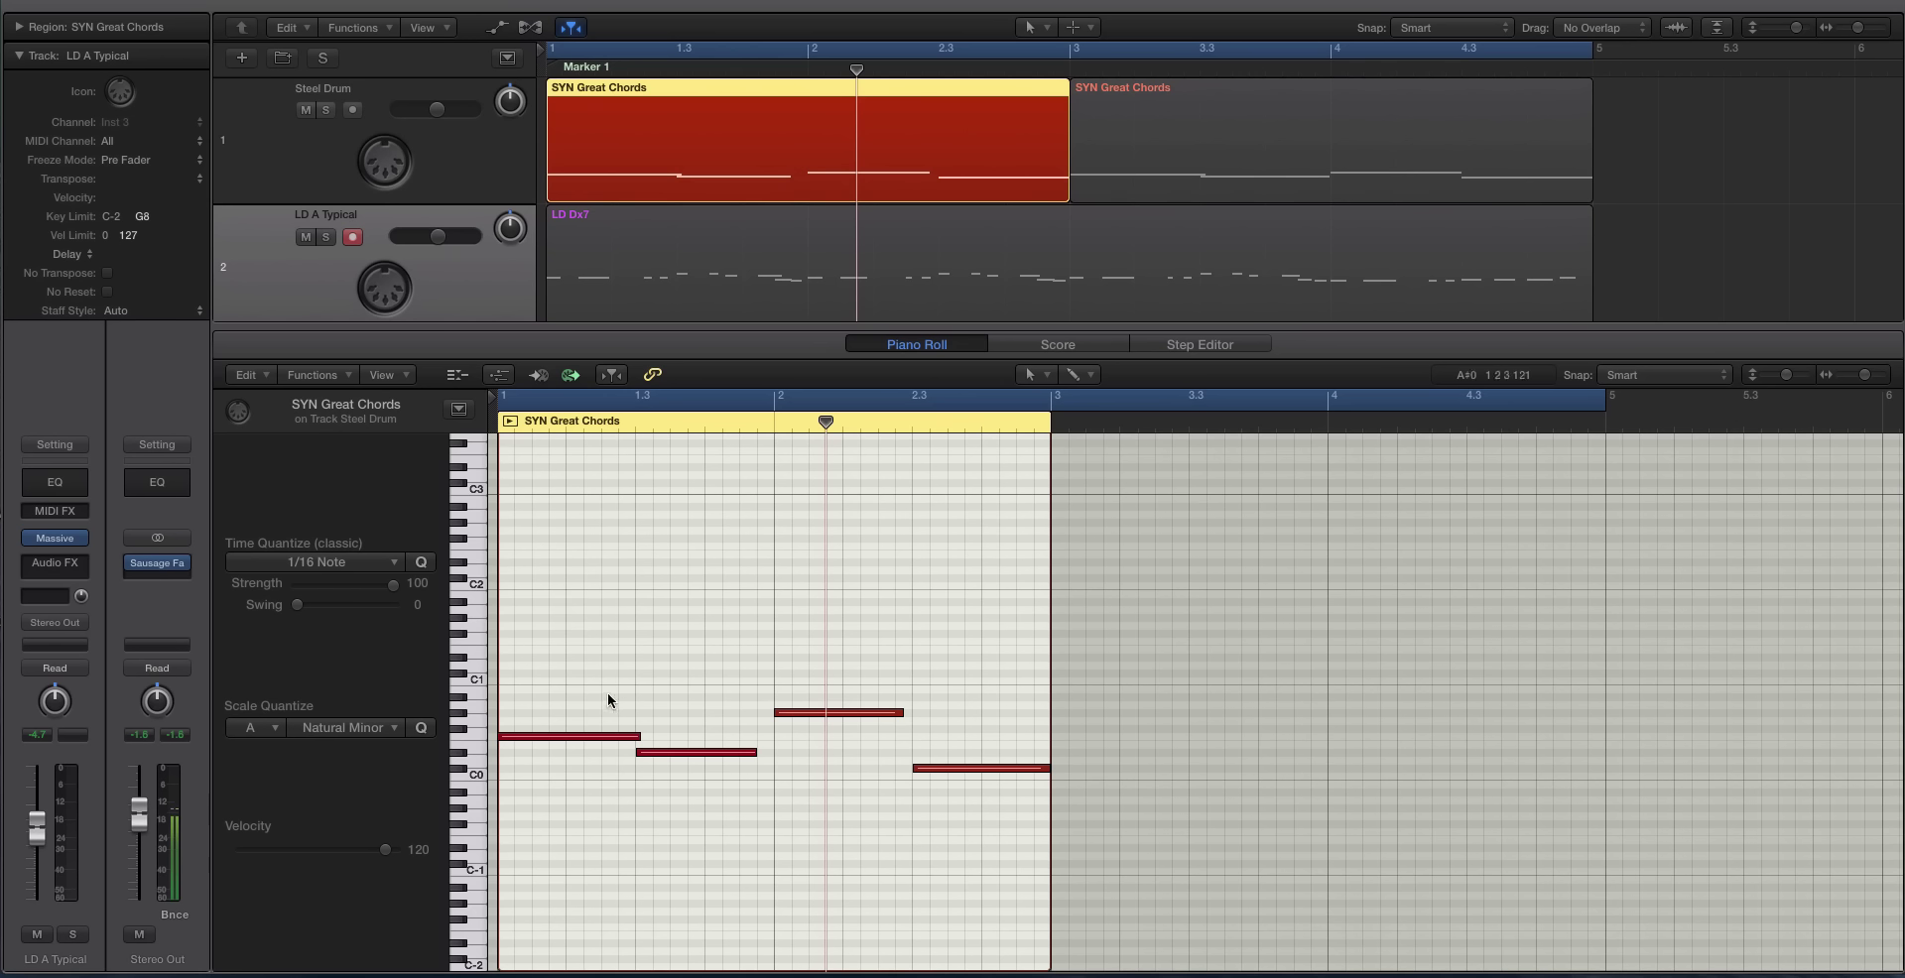
Step: Adjust the ends of all four notes in the first SYN Great Chords region so each meets the start of the next
key("super+a")
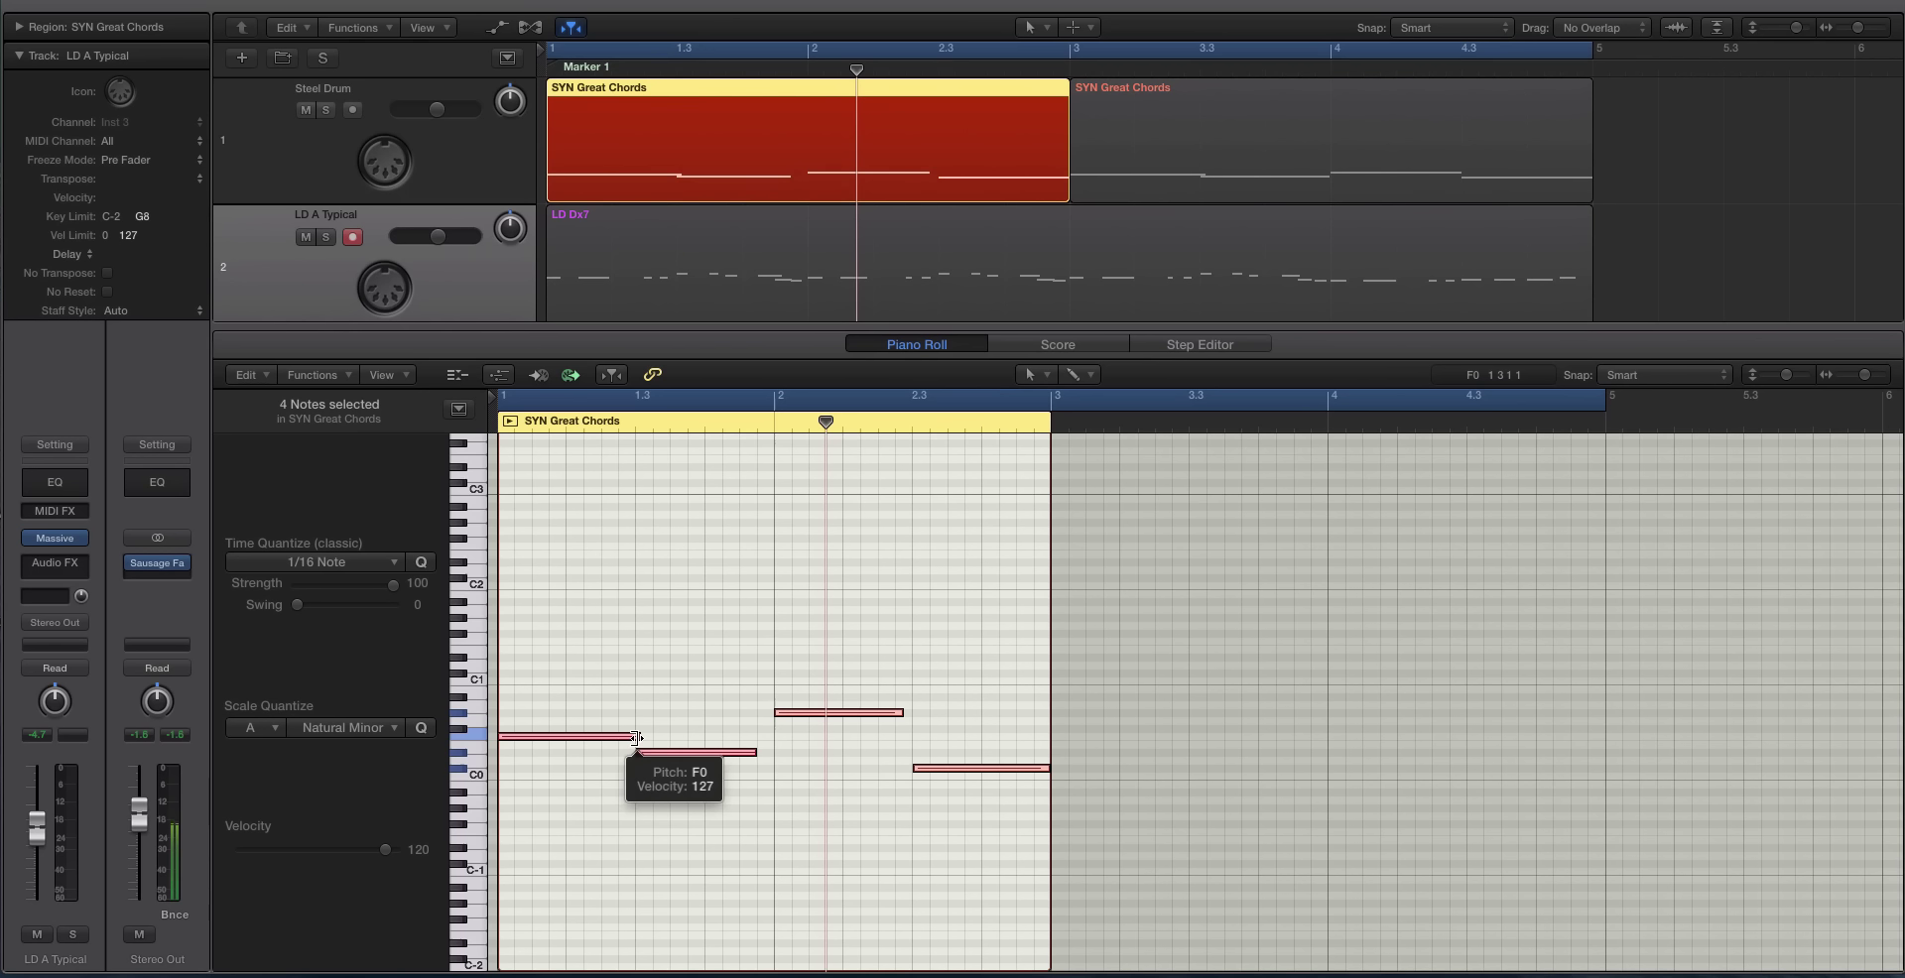
left_click_drag(636, 737, 630, 737)
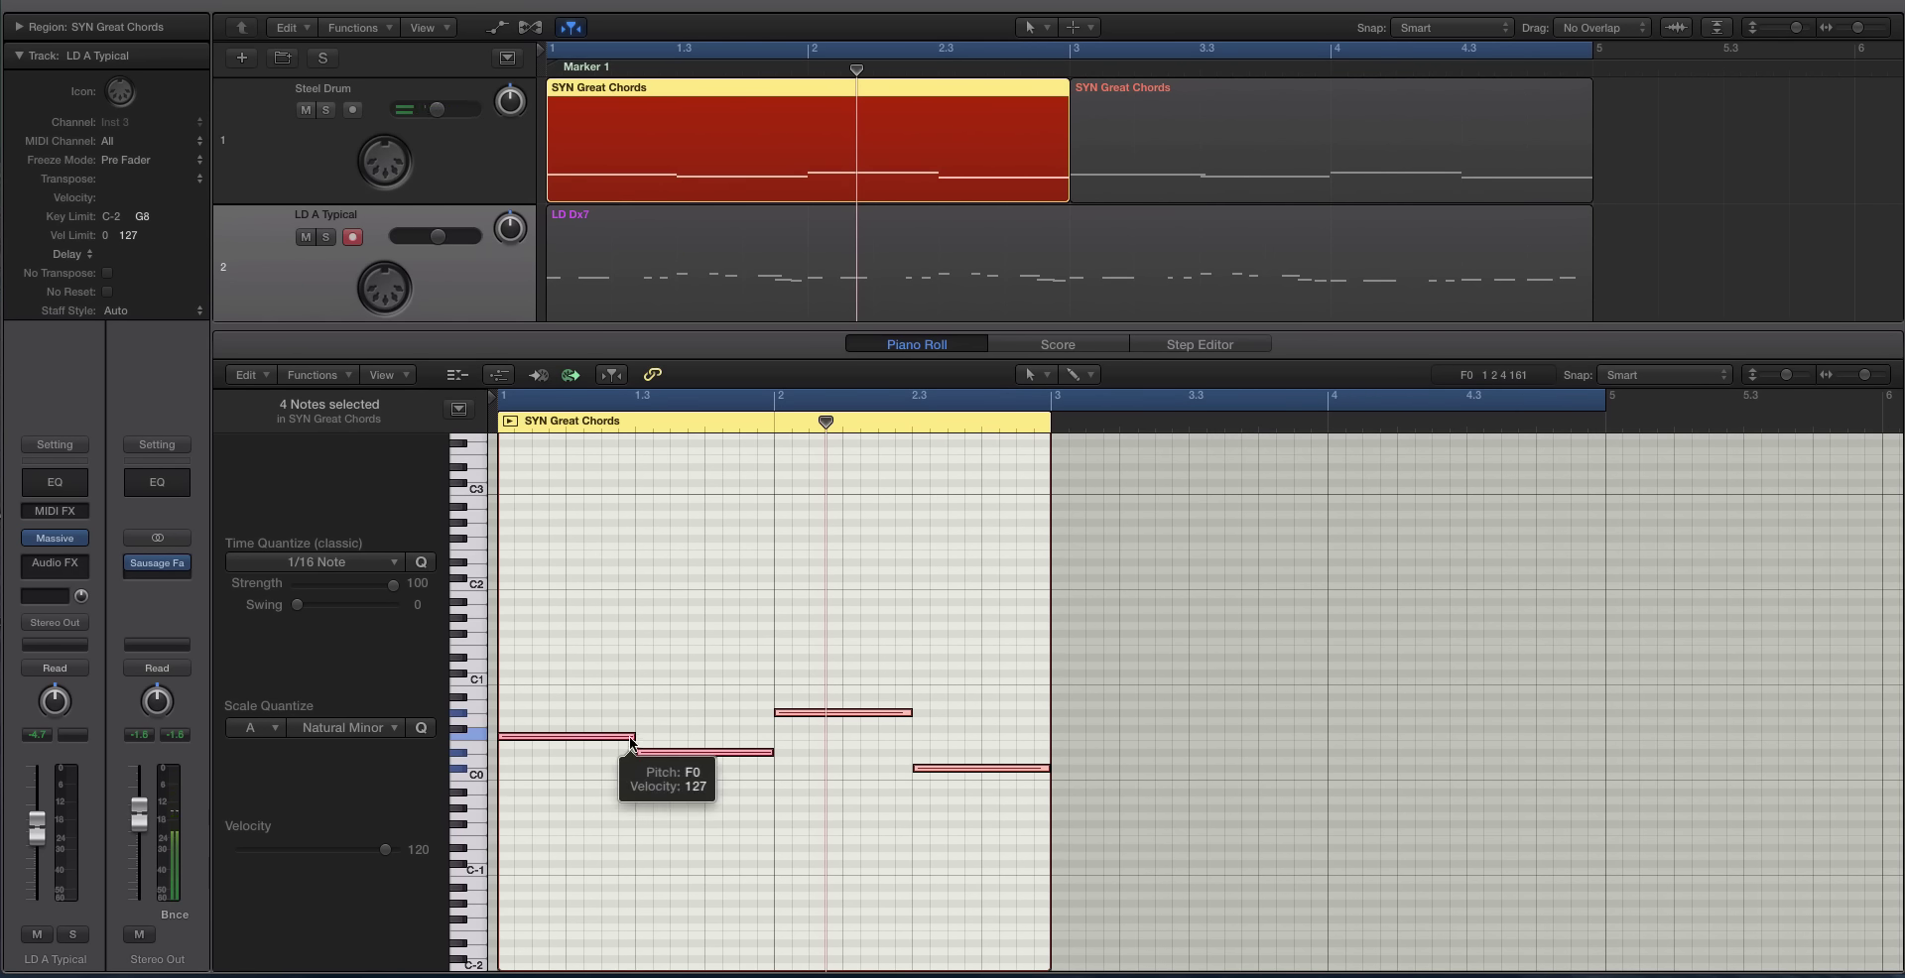
left_click(745, 635)
Step: Turn off solo and replace the second SYN Great Chords region with a copy of the first, placed at bar 3
key("space")
left_click(1231, 176)
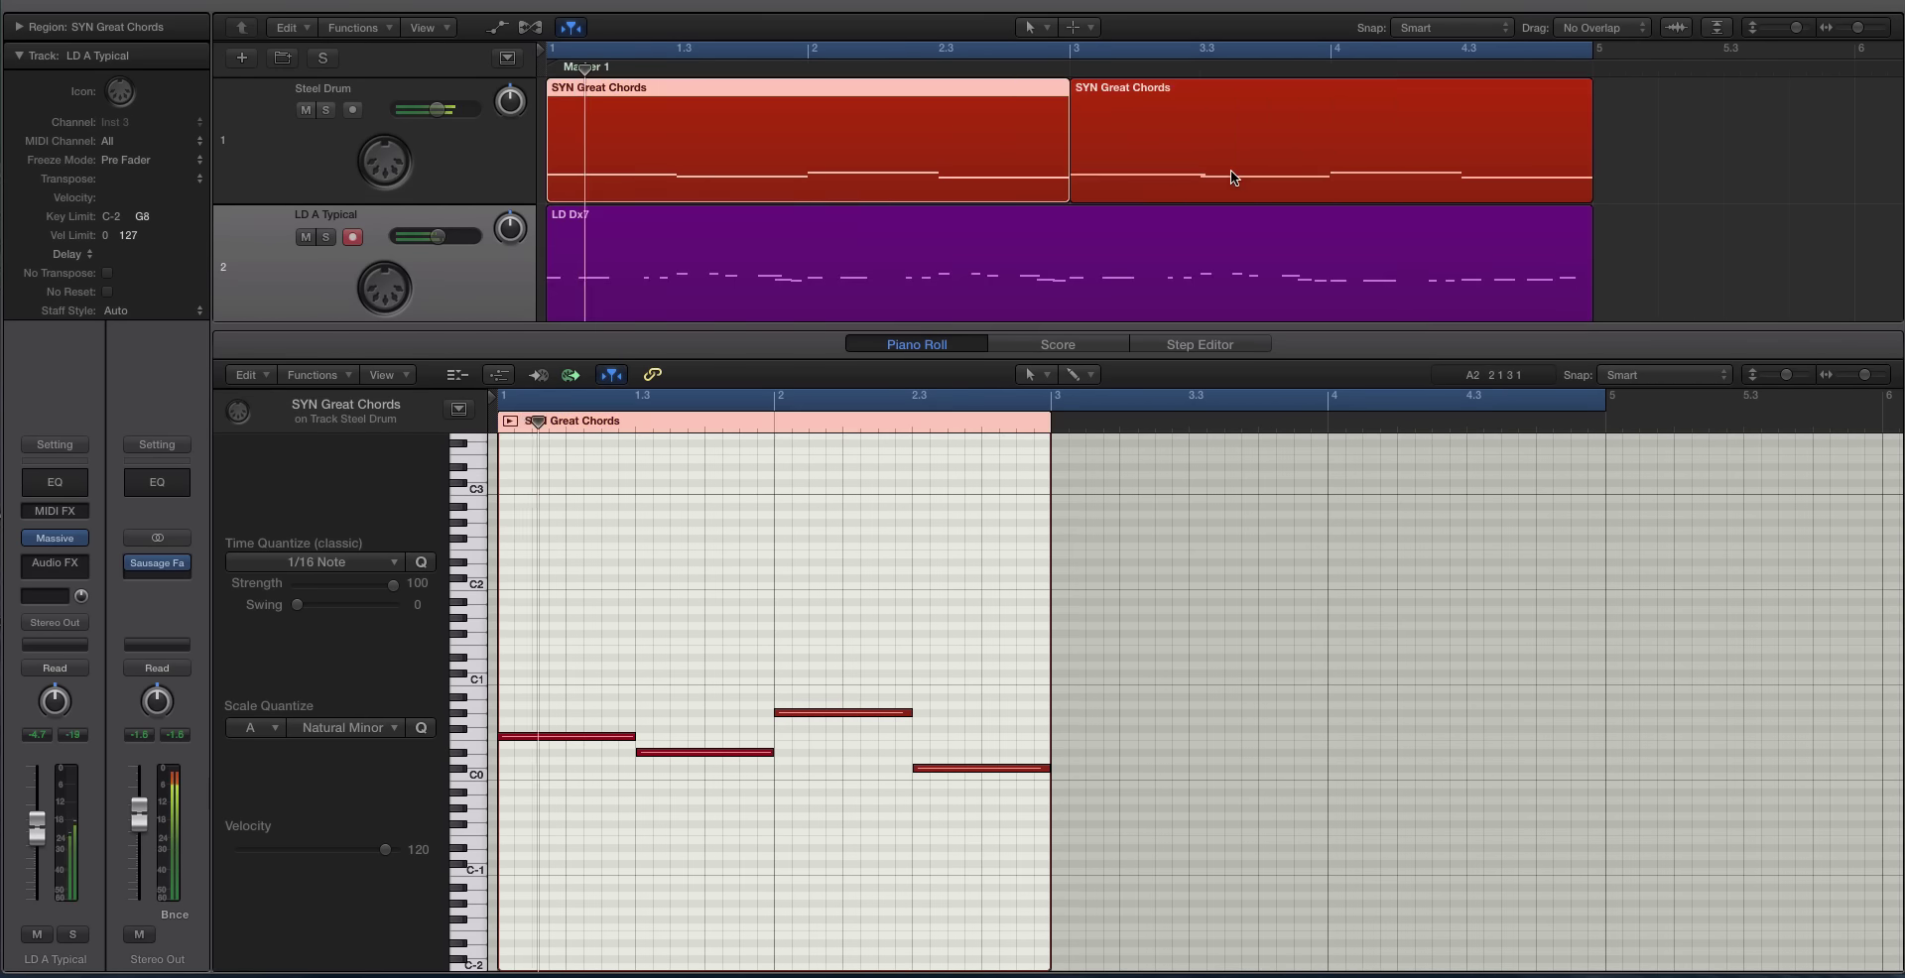
key("Delete")
left_click_drag(915, 159, 1384, 149)
left_click(1187, 241)
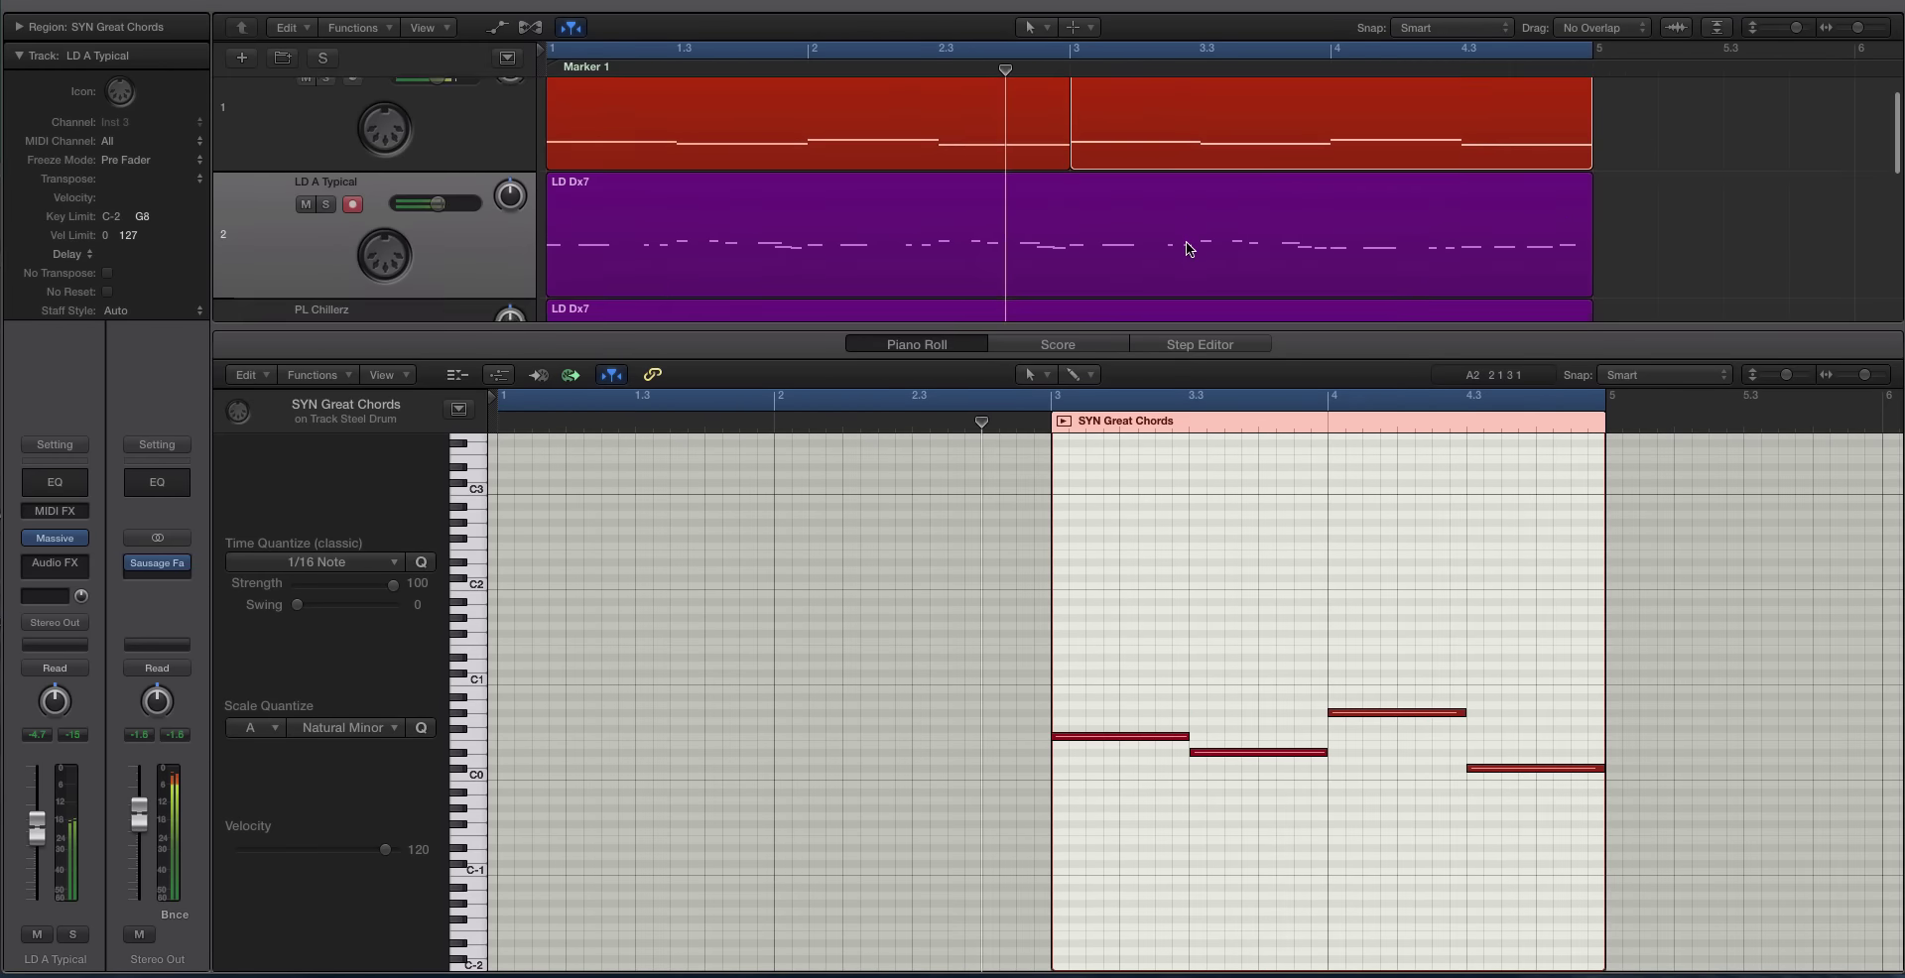
Step: Stop playback and mute the PL Chillerz track
key("x")
key("space")
left_click(447, 355)
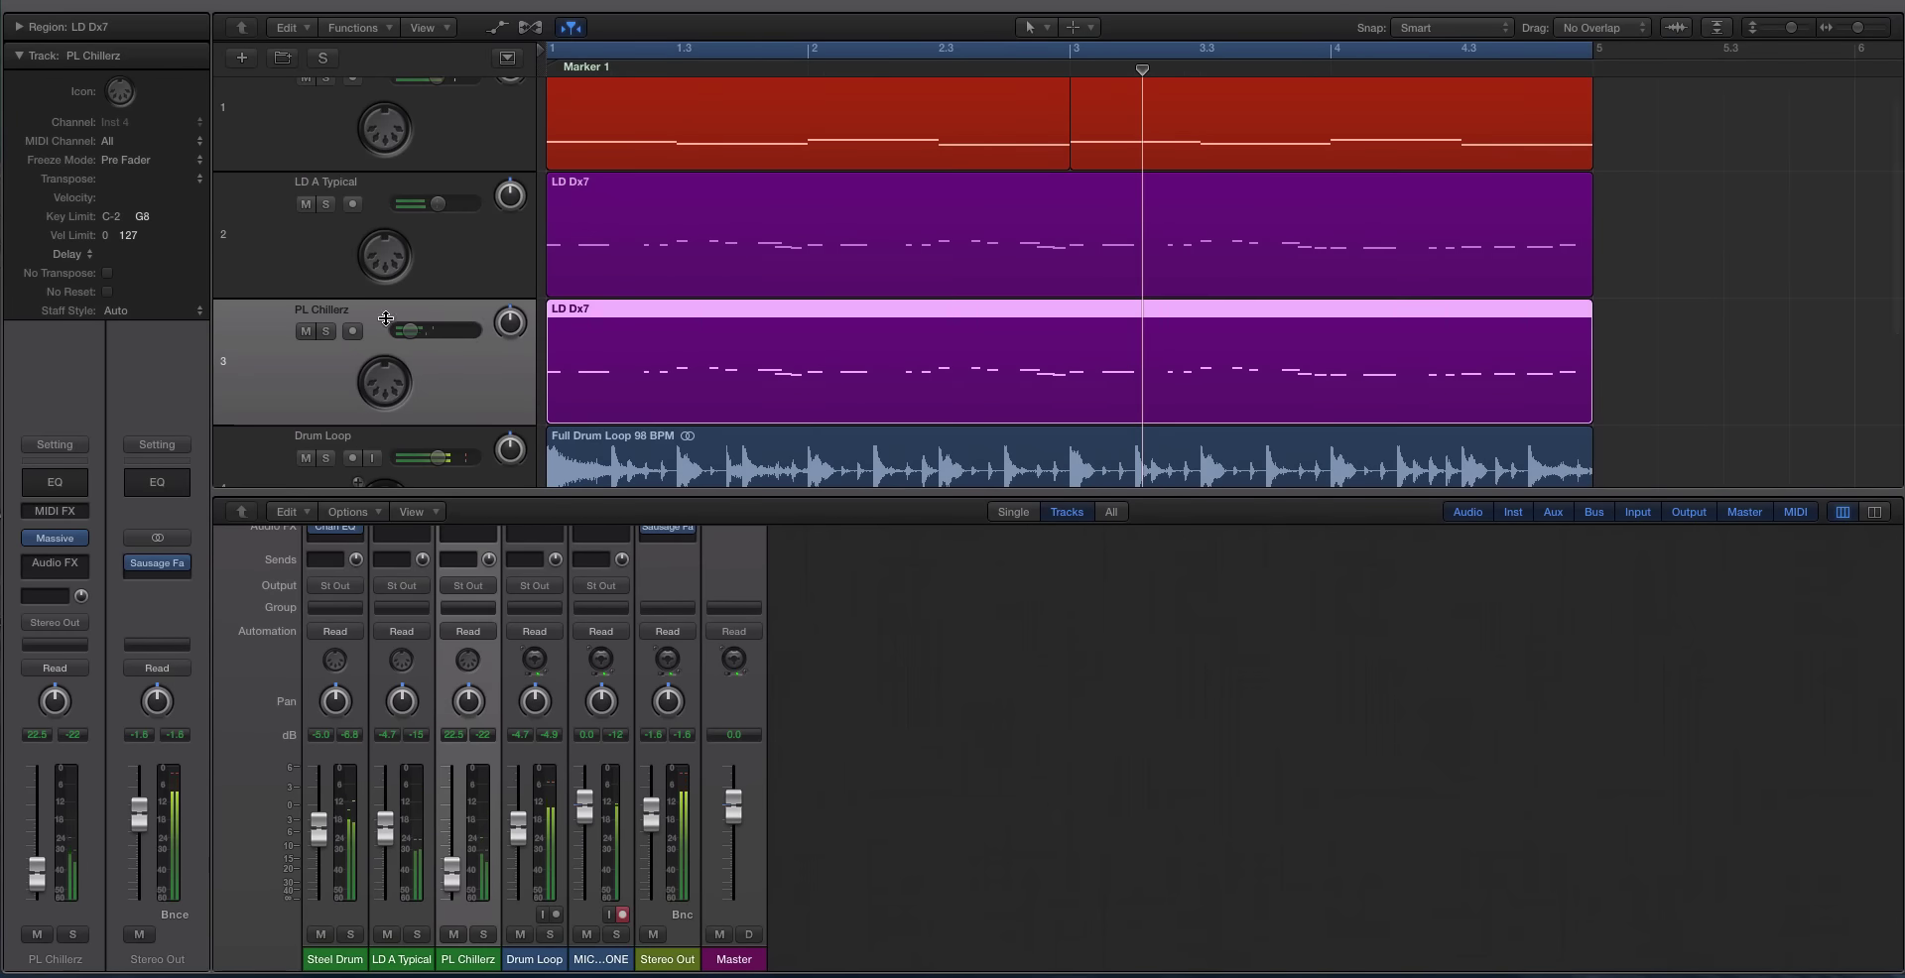
left_click(305, 332)
Step: Open the LD Dx7 region on the LD A Typical track in the Piano Roll and play it soloed
left_click(468, 279)
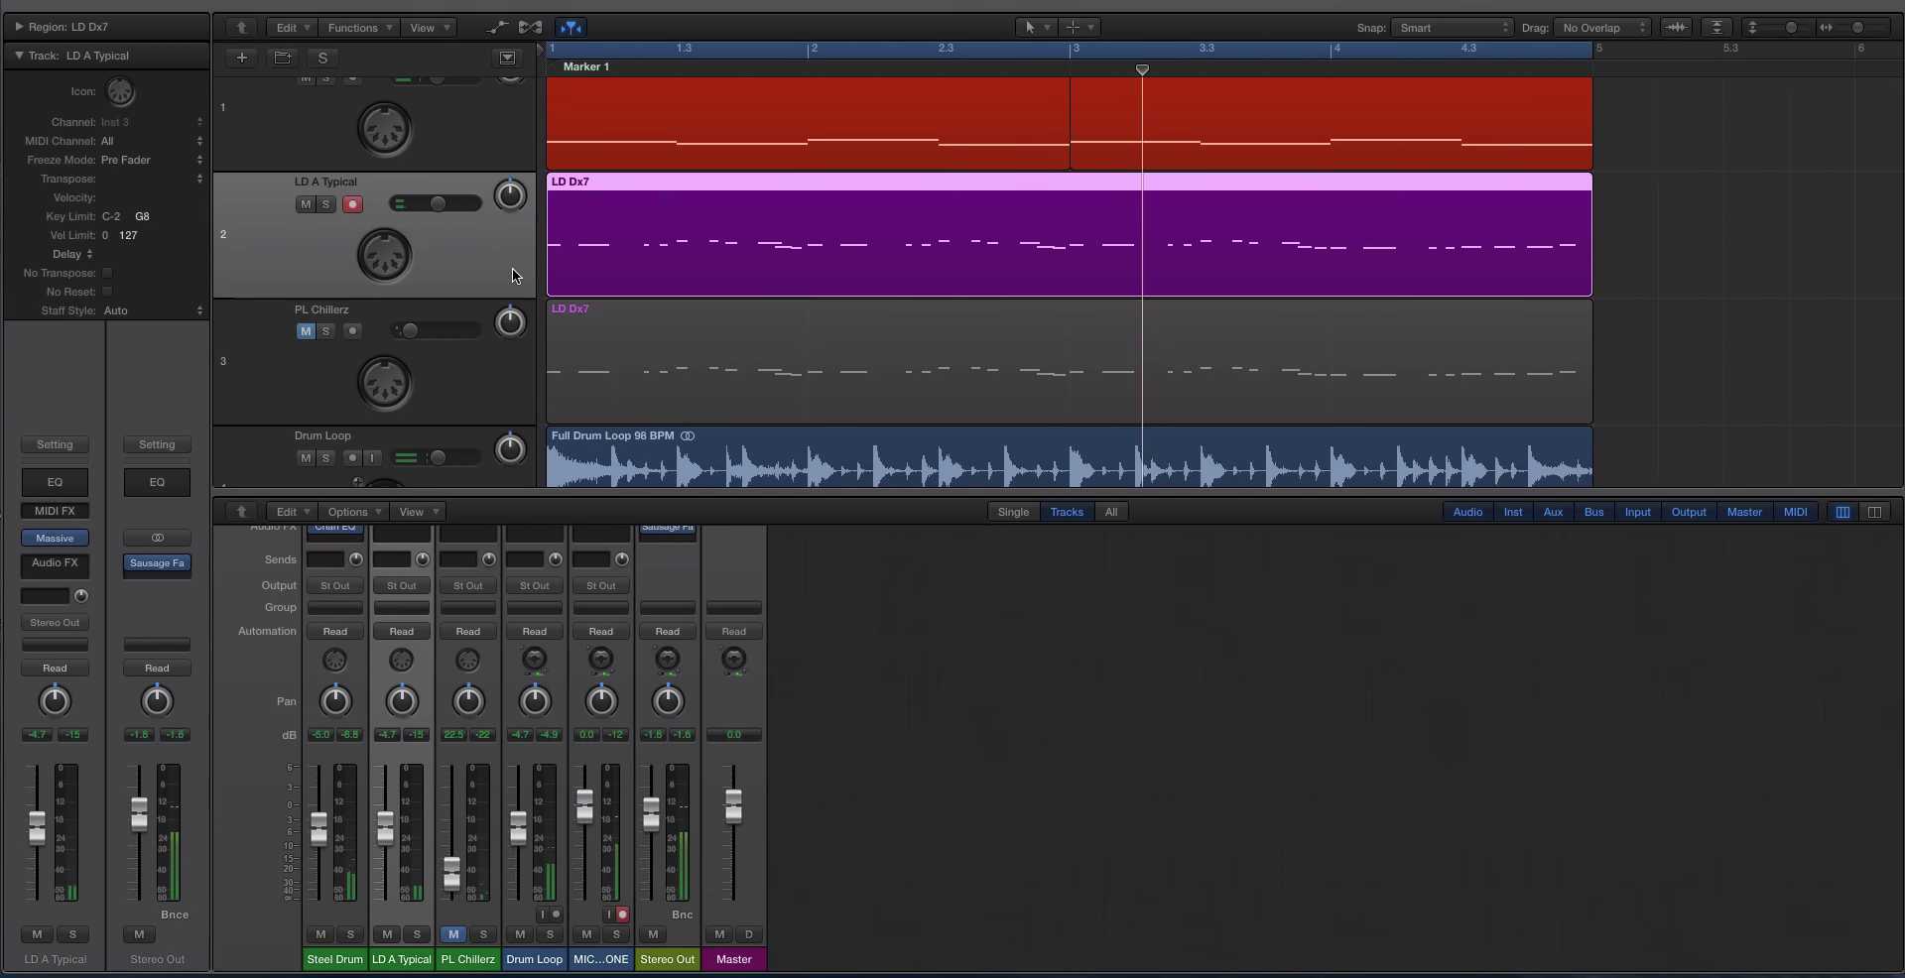
key("p")
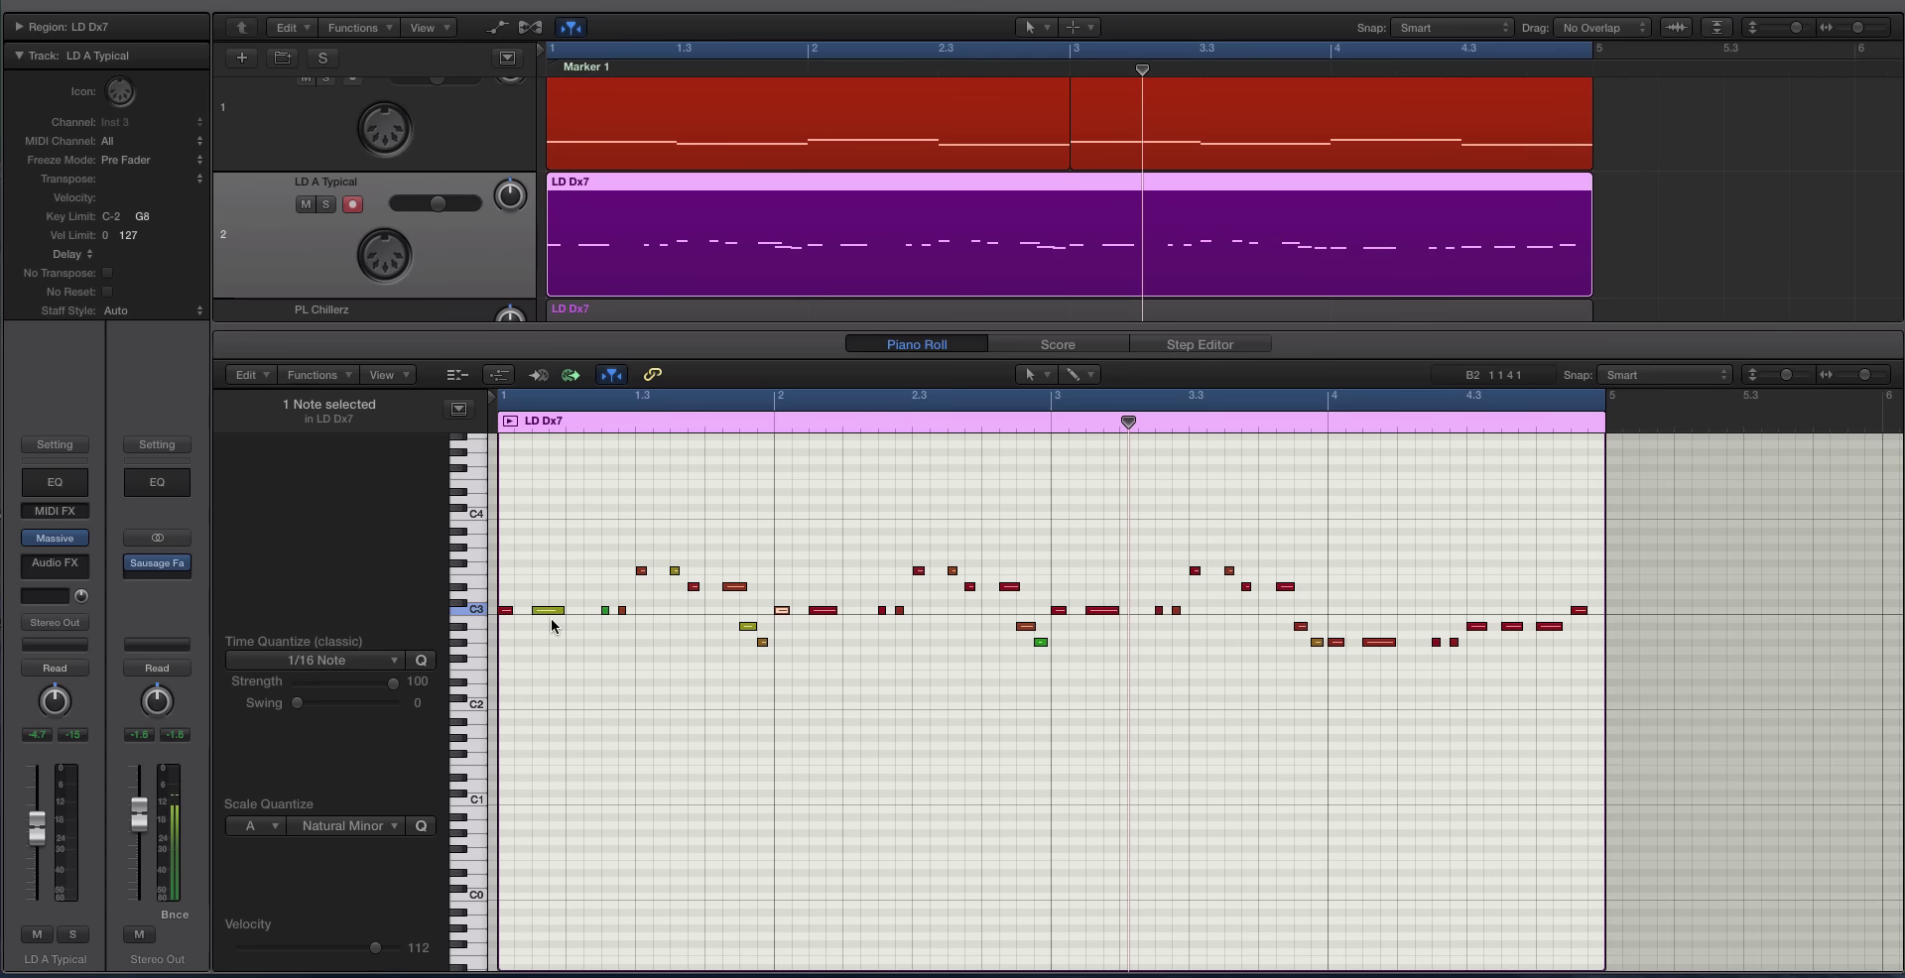
key("ctrl+s")
key("space")
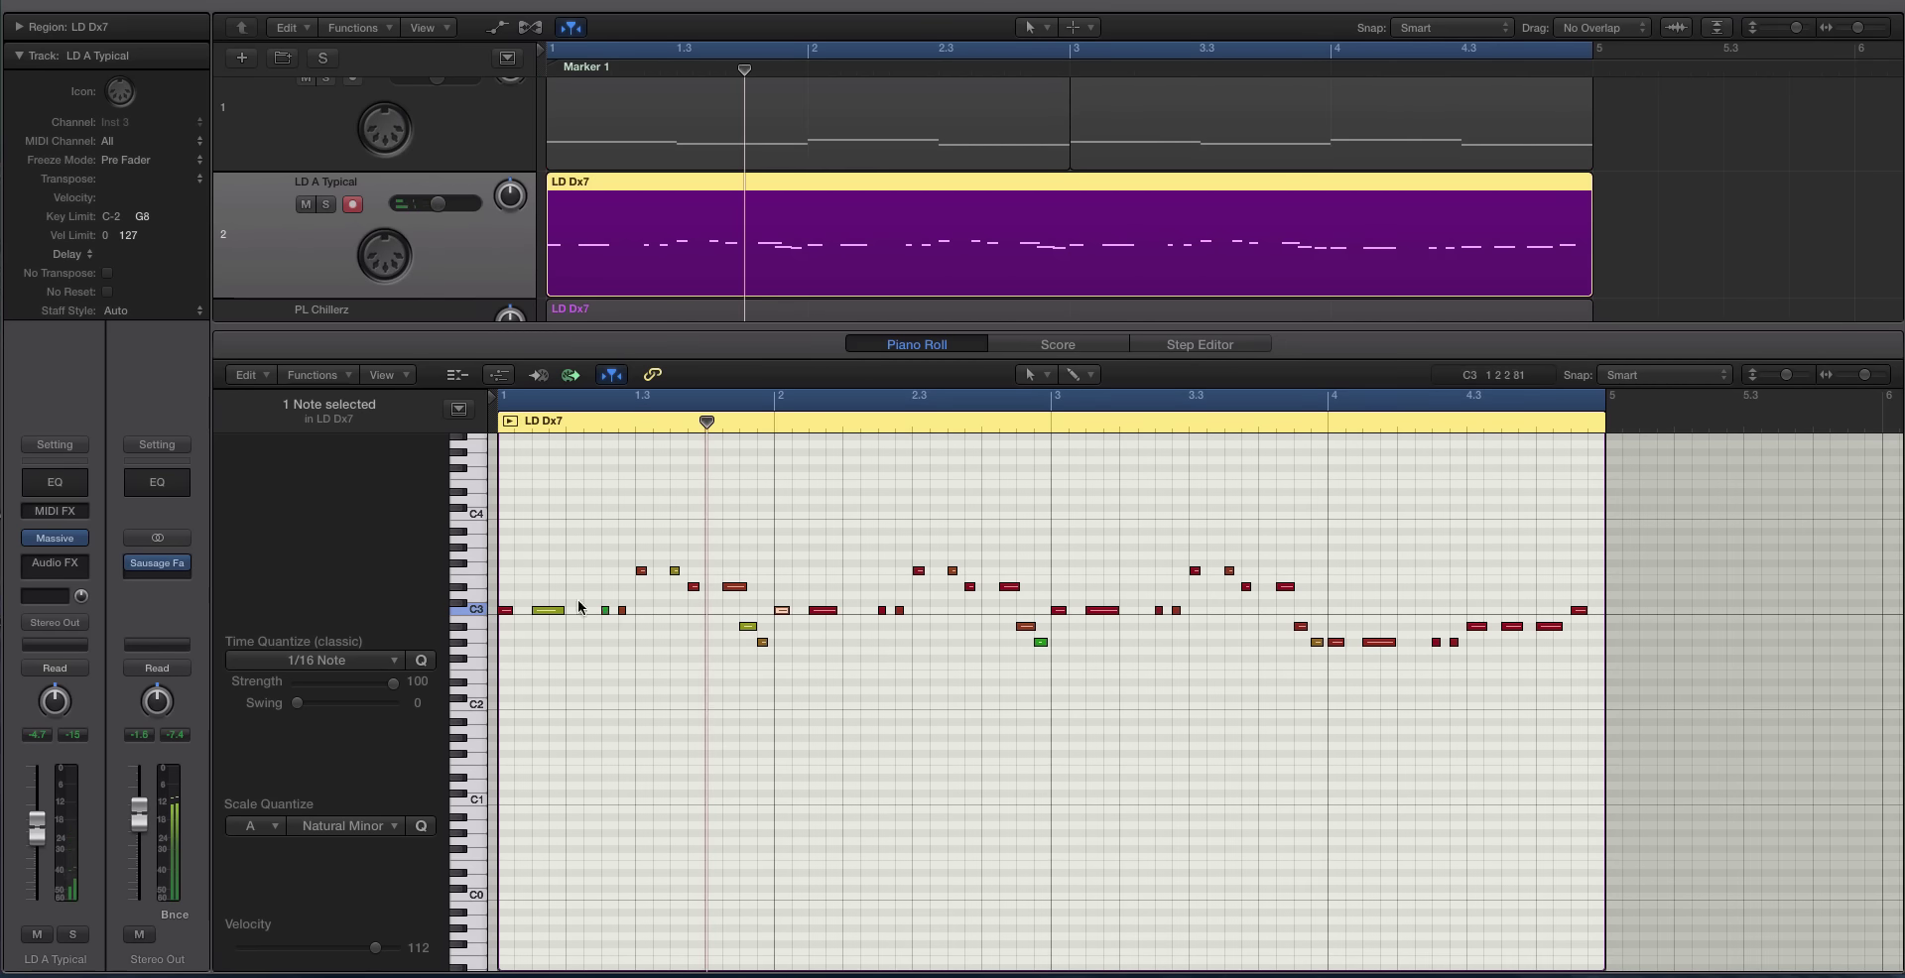
key("space")
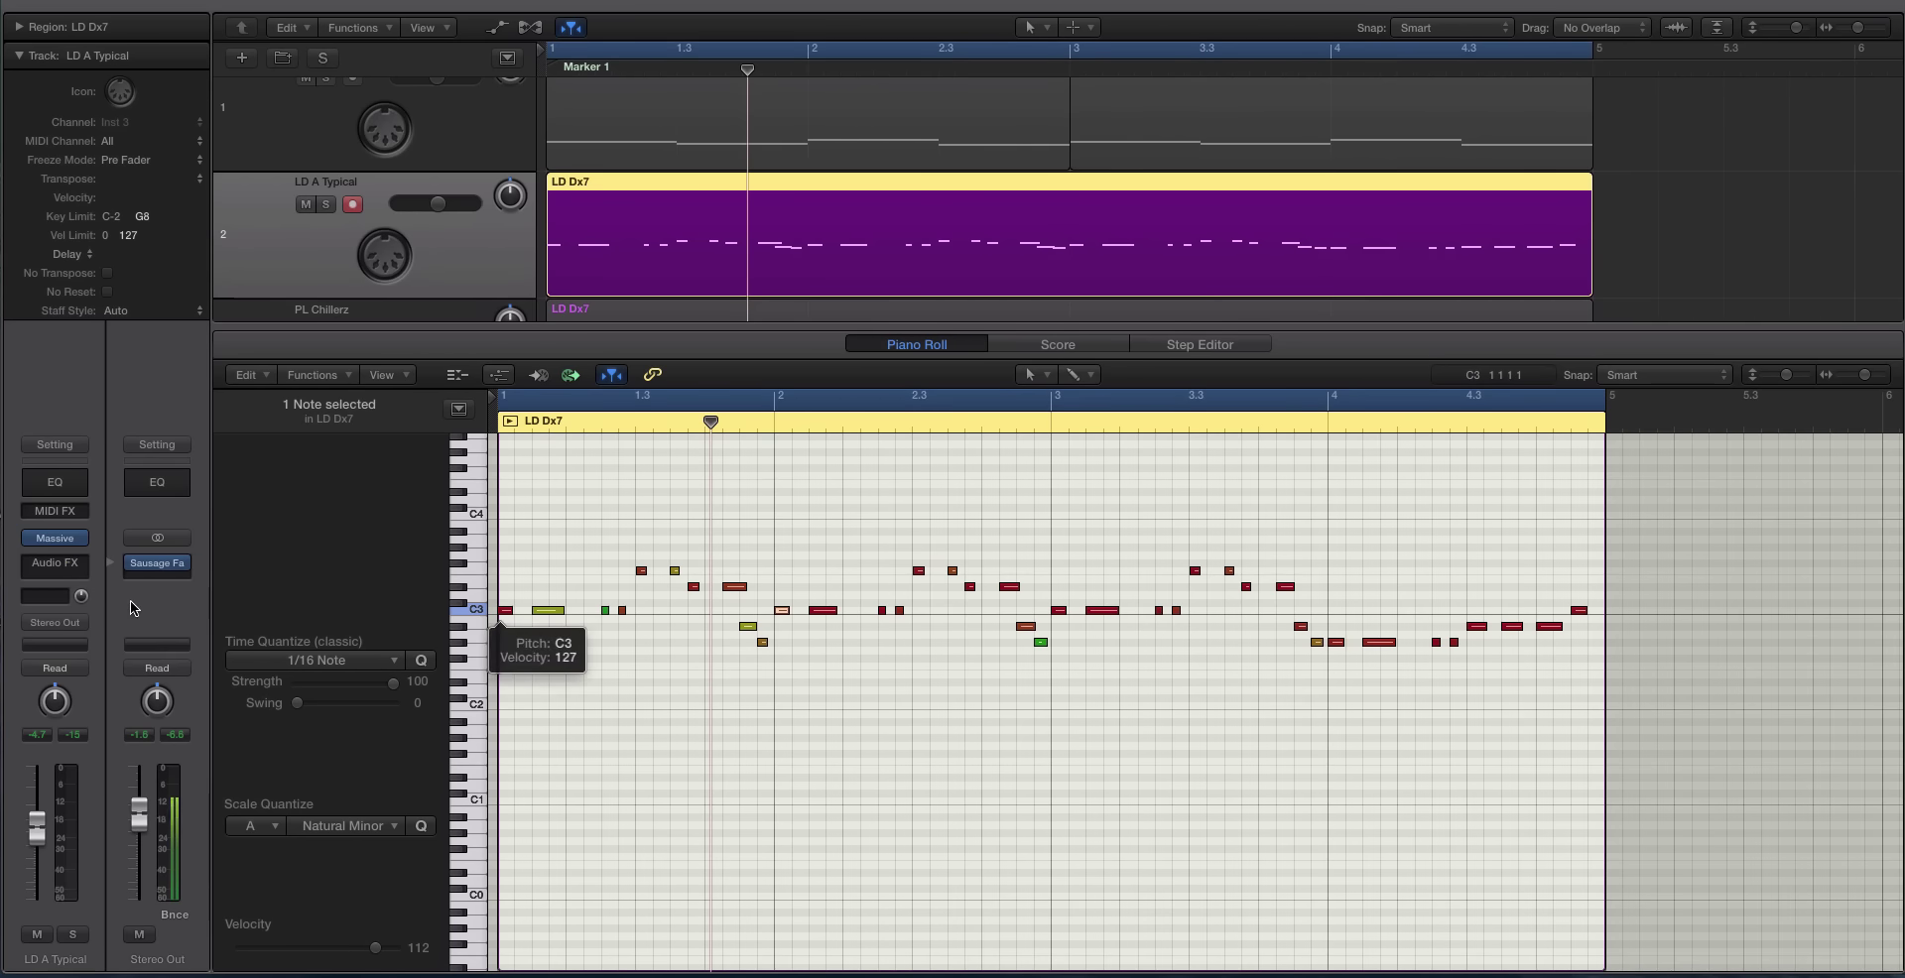
Step: Set the velocity of all notes in the LD Dx7 region to 127 with the Velocity tool
left_click(574, 563)
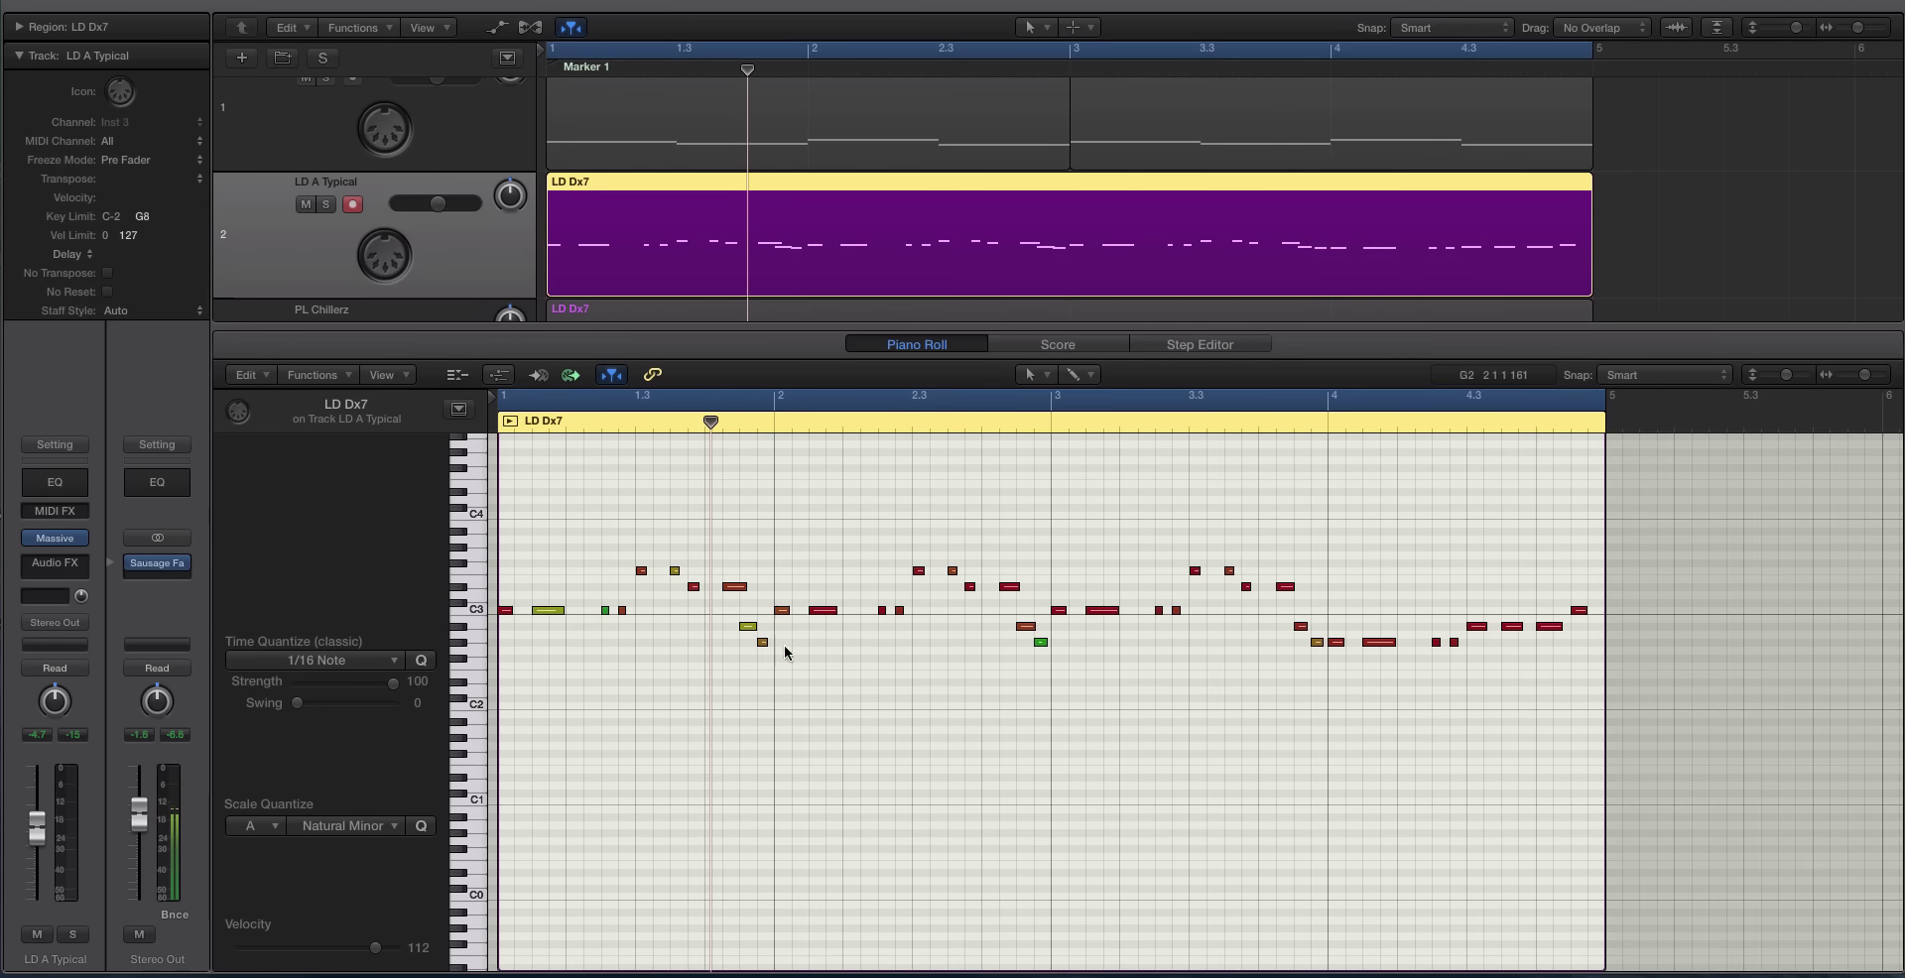
key("super+a")
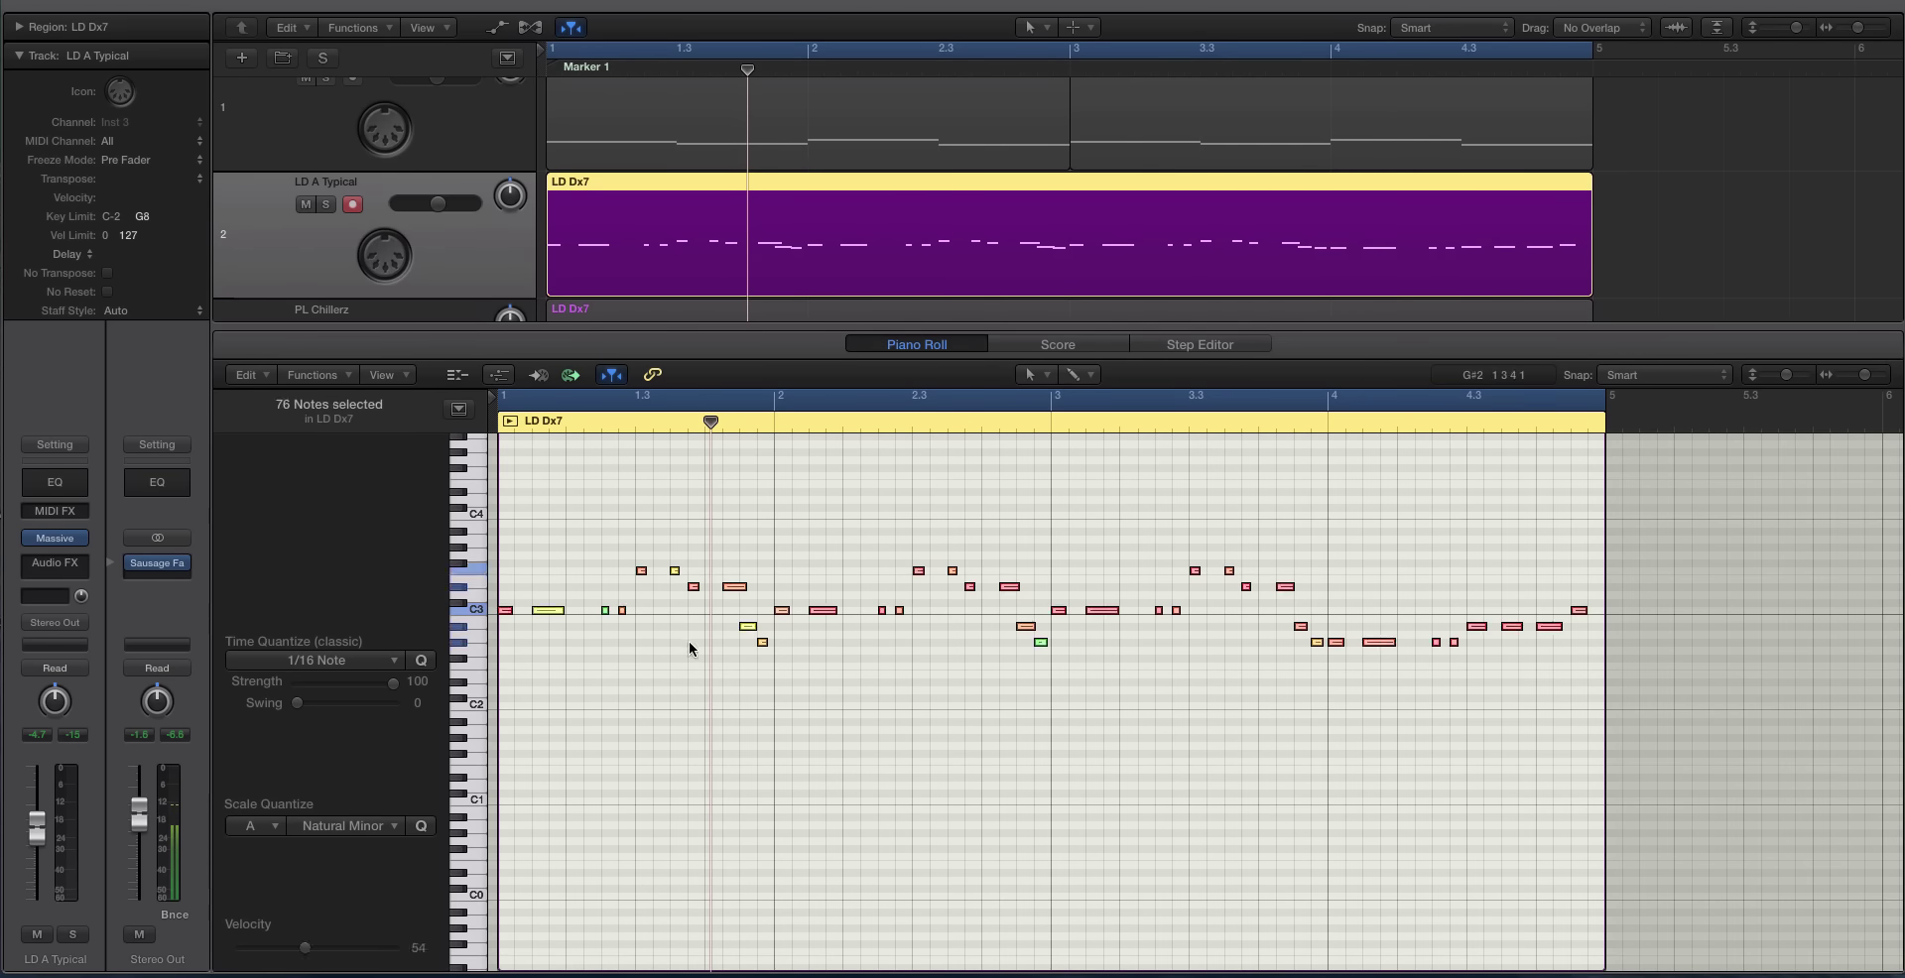
key("Escape")
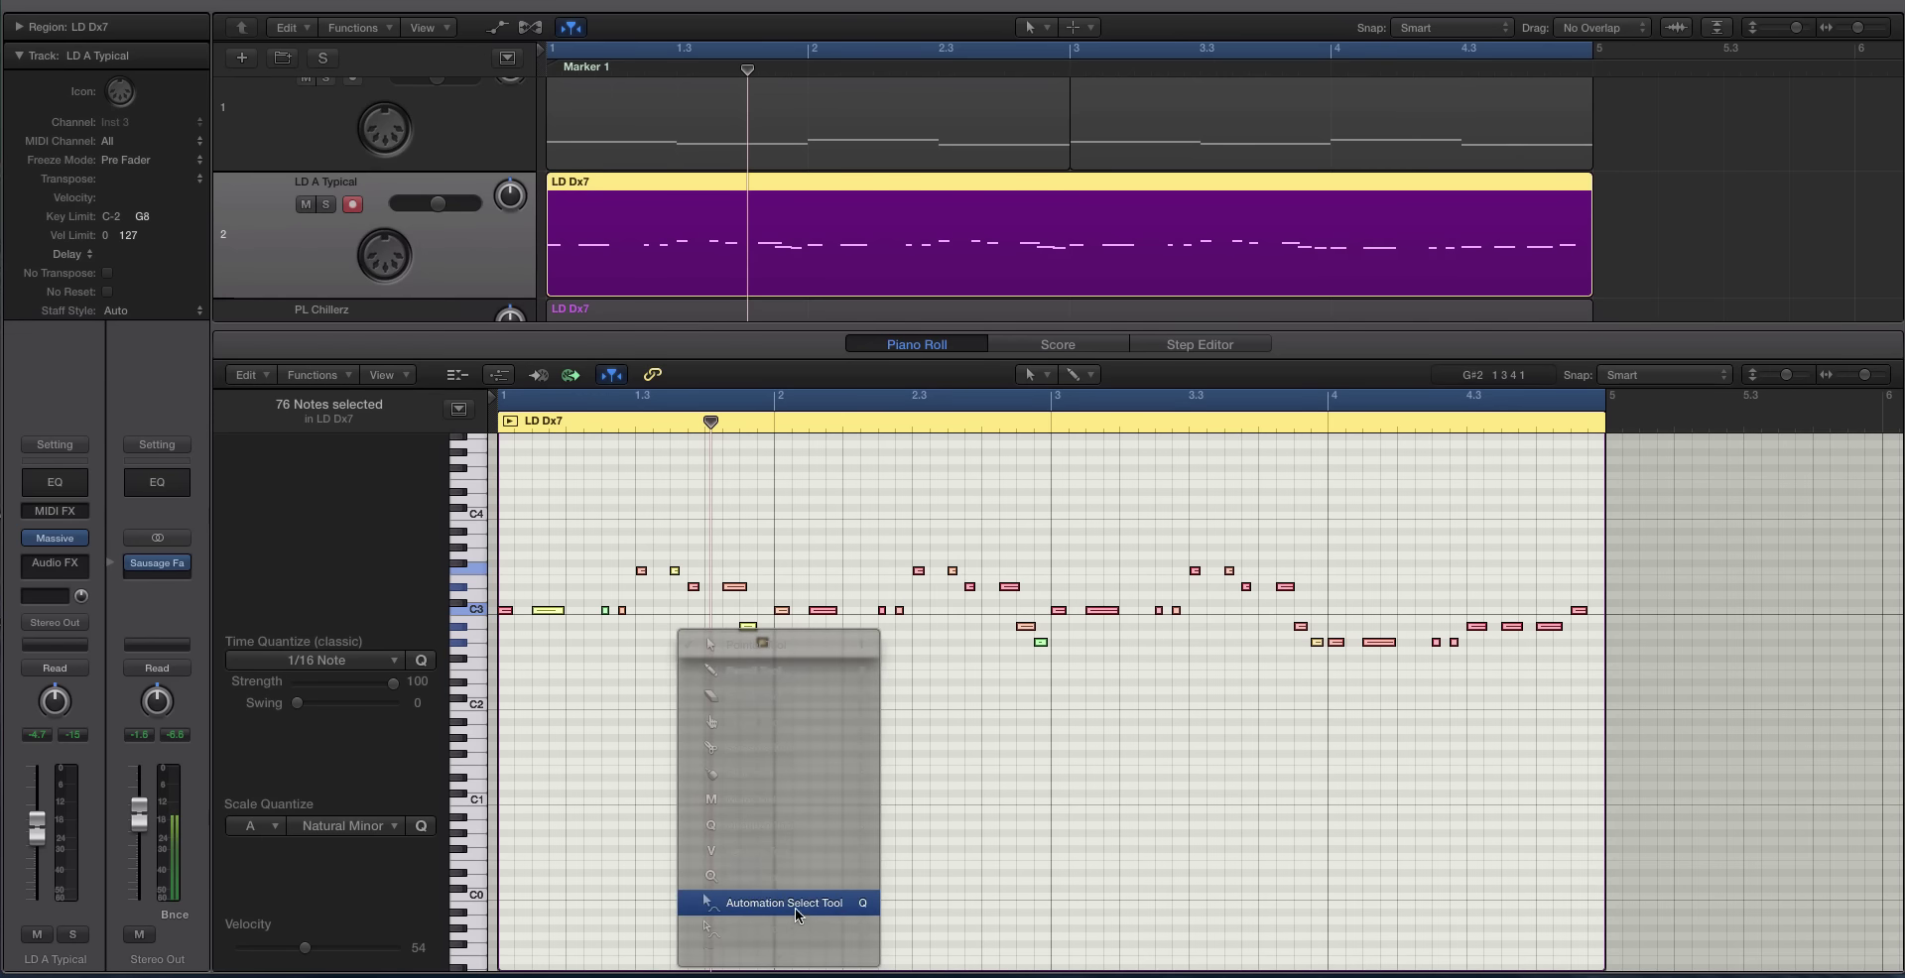
left_click(807, 857)
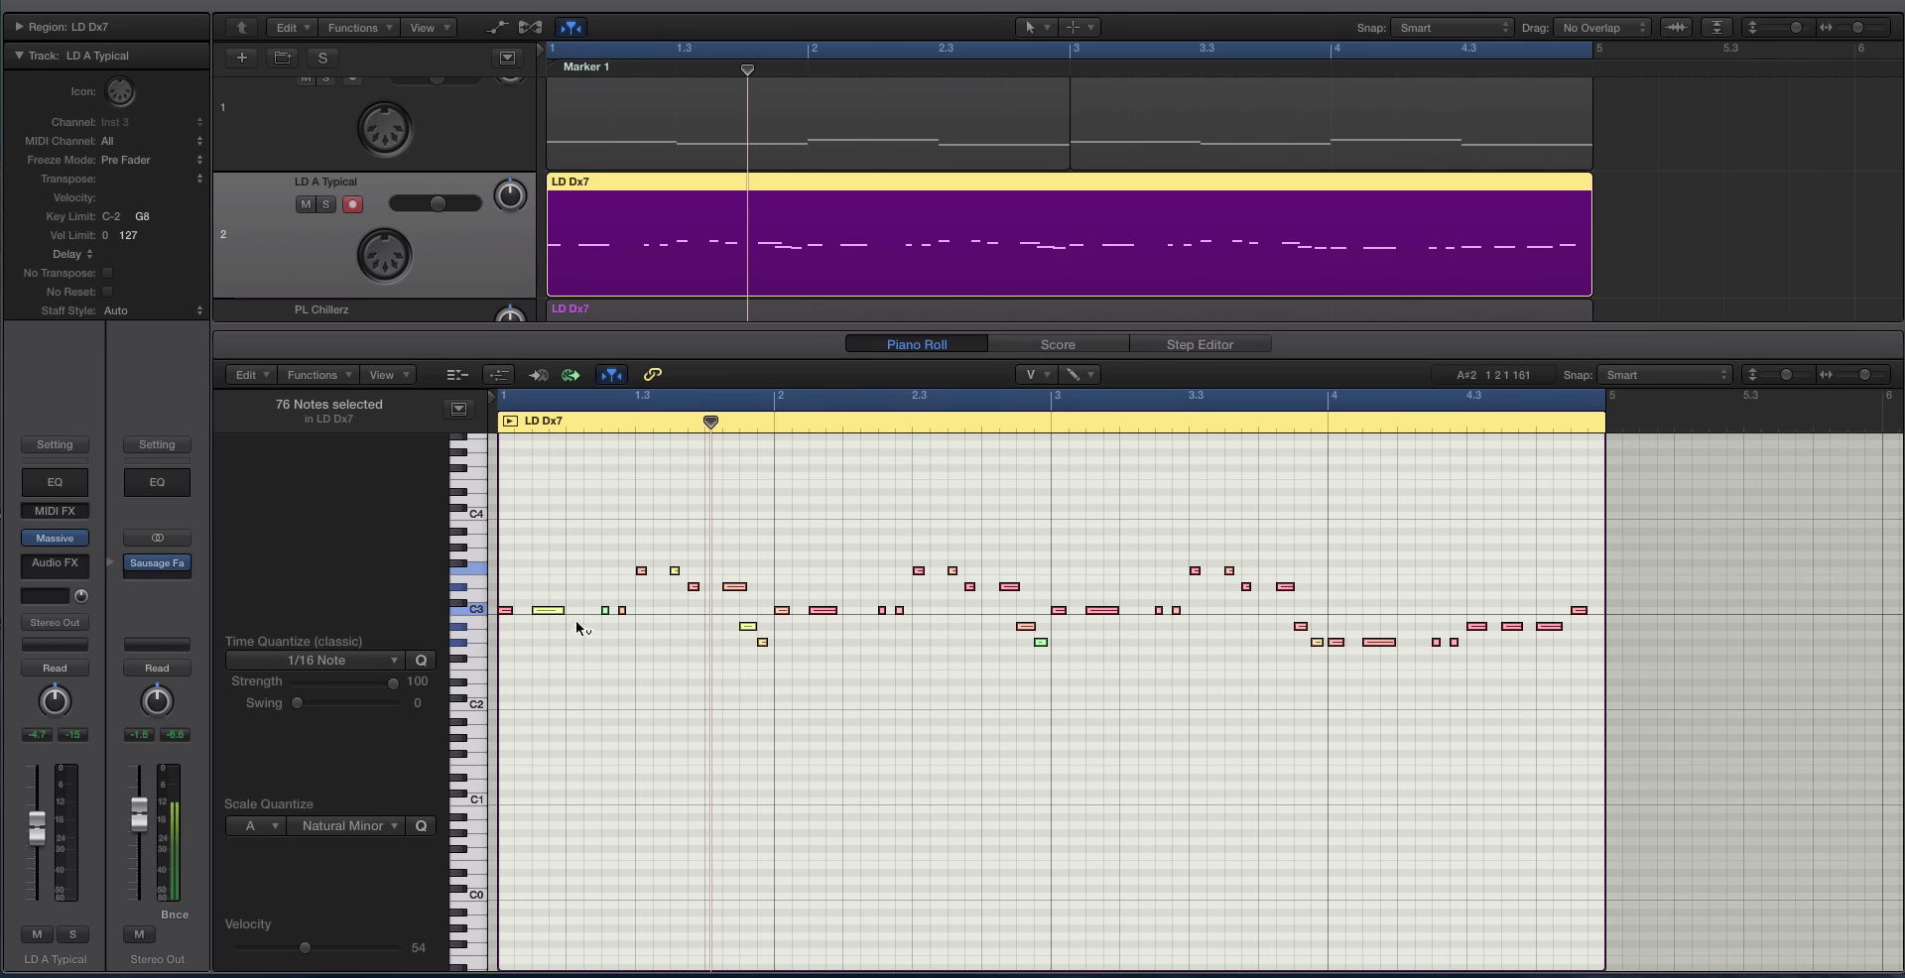
left_click_drag(545, 609, 546, 605)
left_click(549, 610, "alt+shift")
left_click_drag(556, 611, 576, 342)
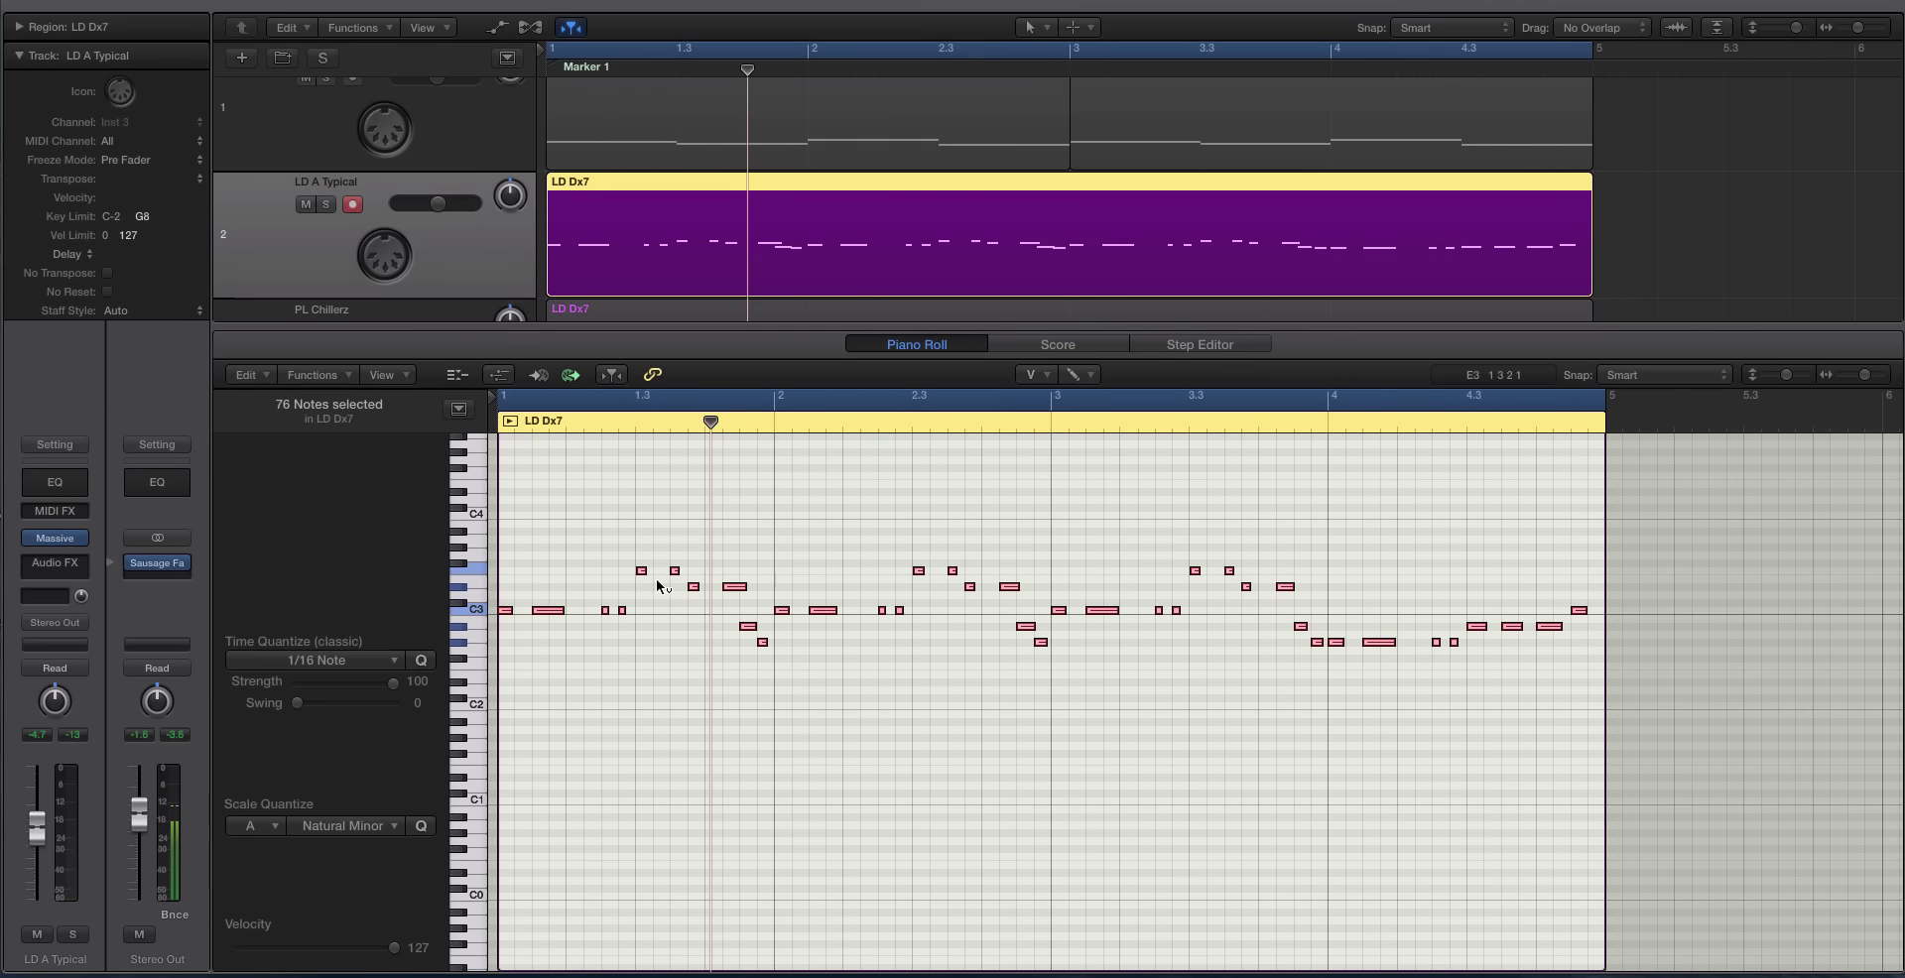
Step: Turn off solo, play the full arrangement, and close the editor area to show all tracks
key("space")
key("space")
key("ctrl+s")
key("space")
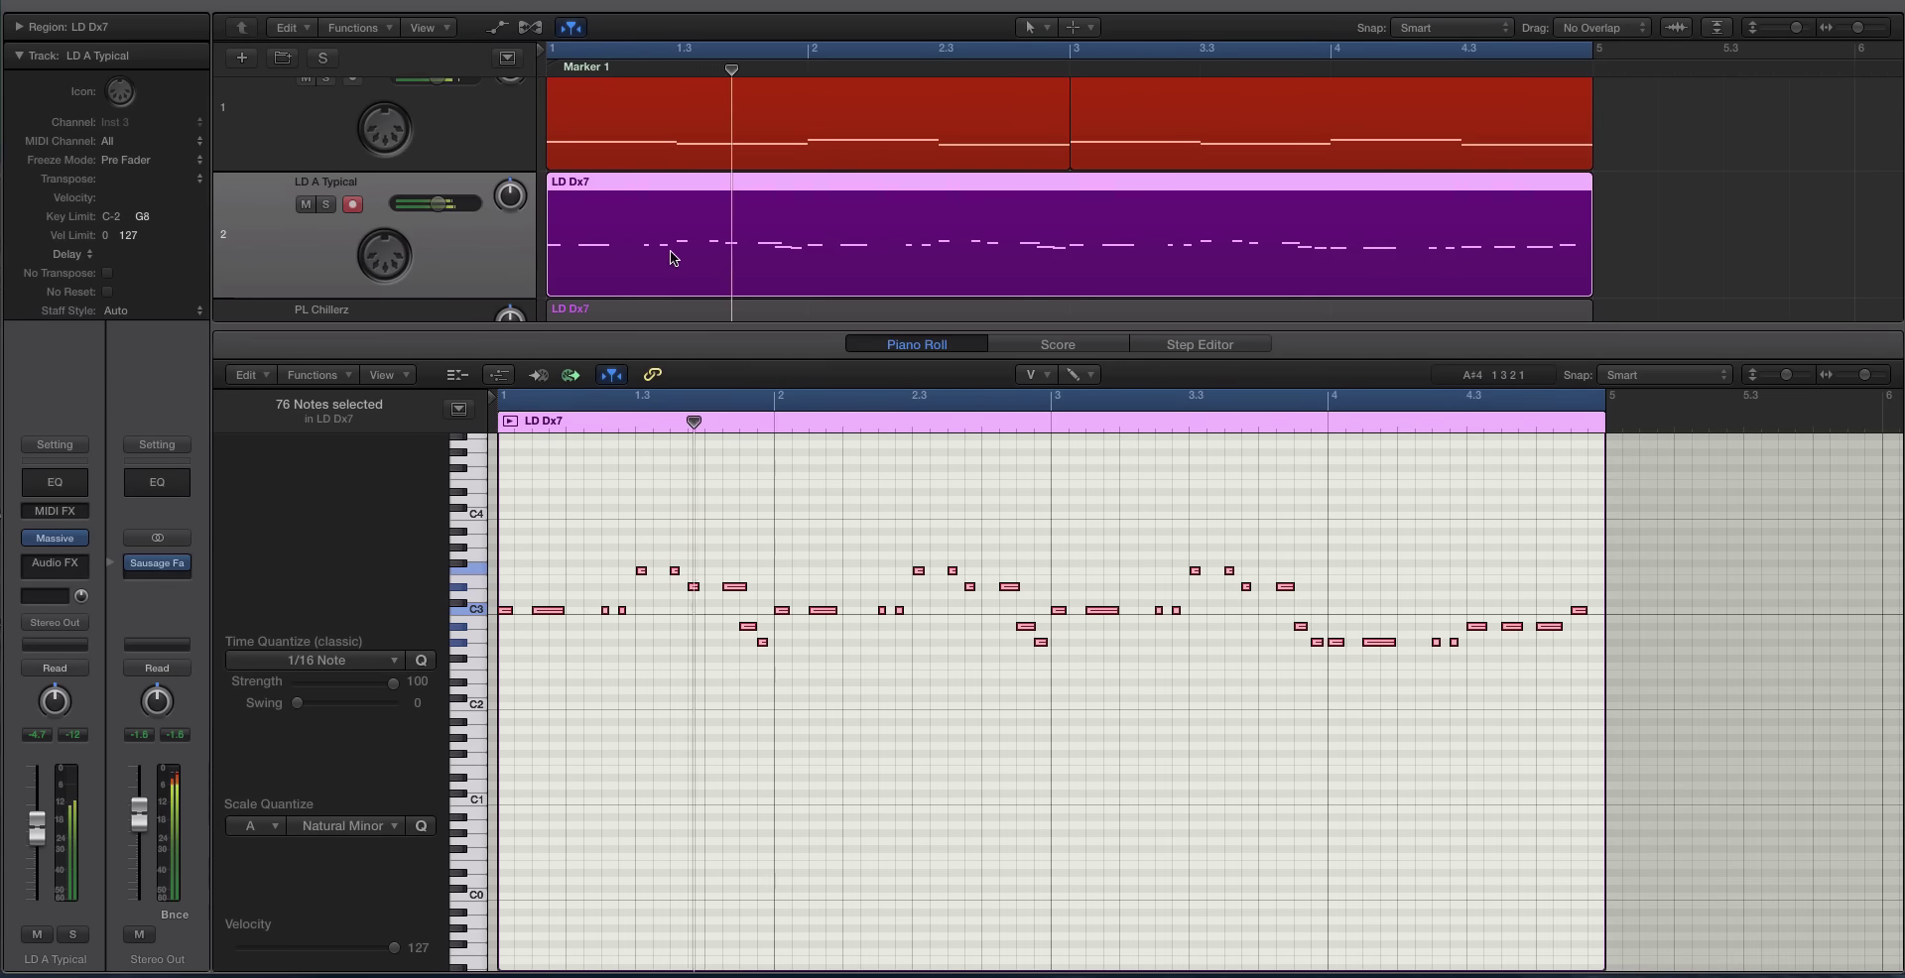
key("x")
key("x")
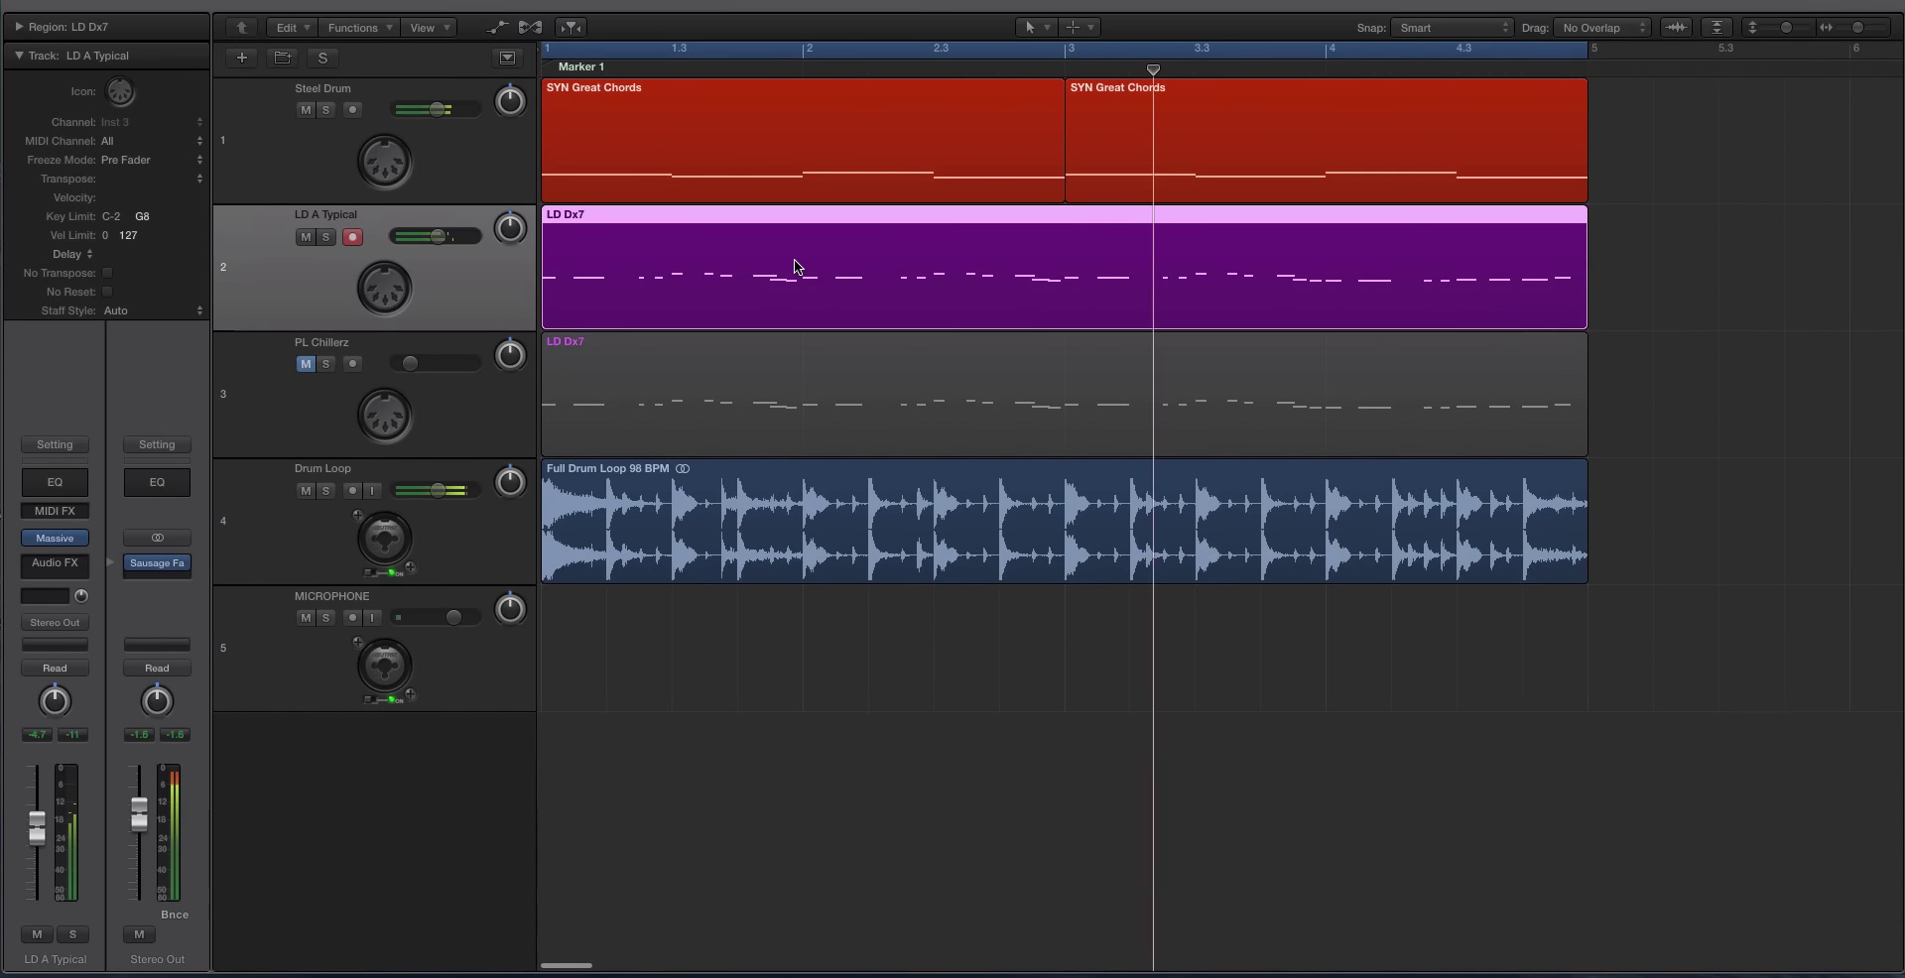
key("super+Left")
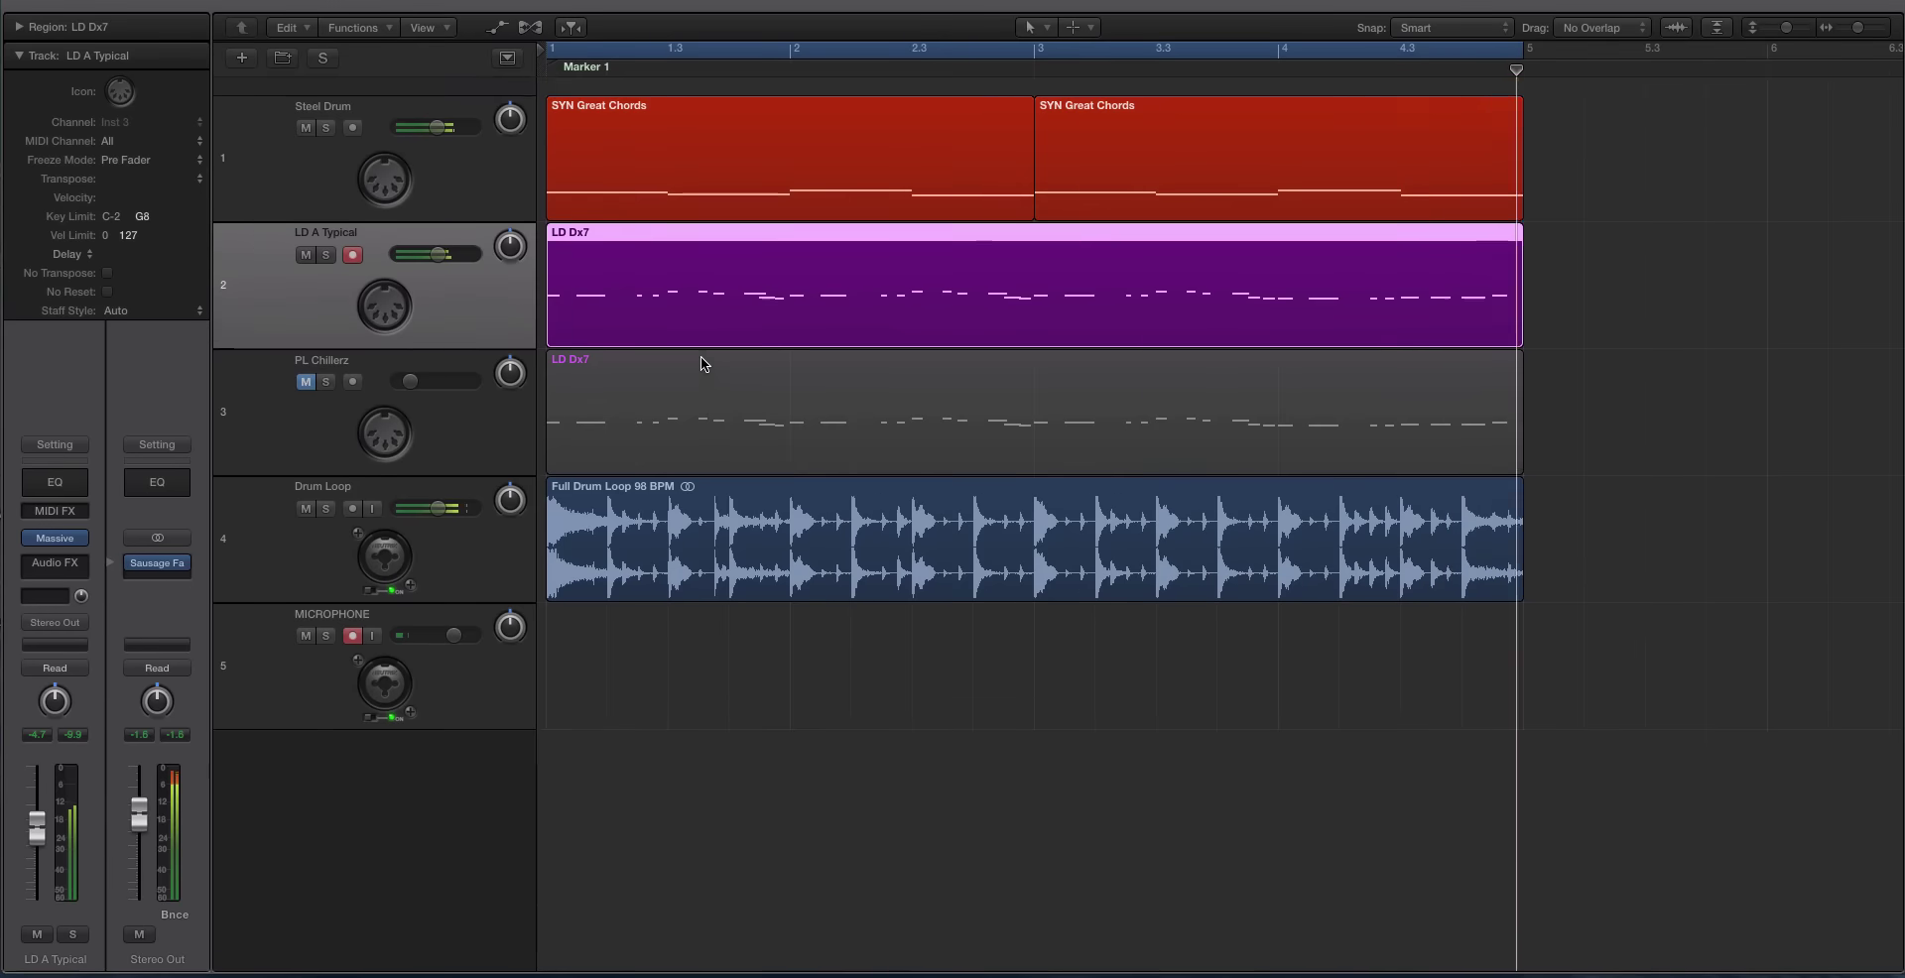
Step: Solo both SYN Great Chords regions together with the LD A Typical region and open all three in the Piano Roll
left_click(474, 147)
left_click(484, 208)
left_click(492, 189)
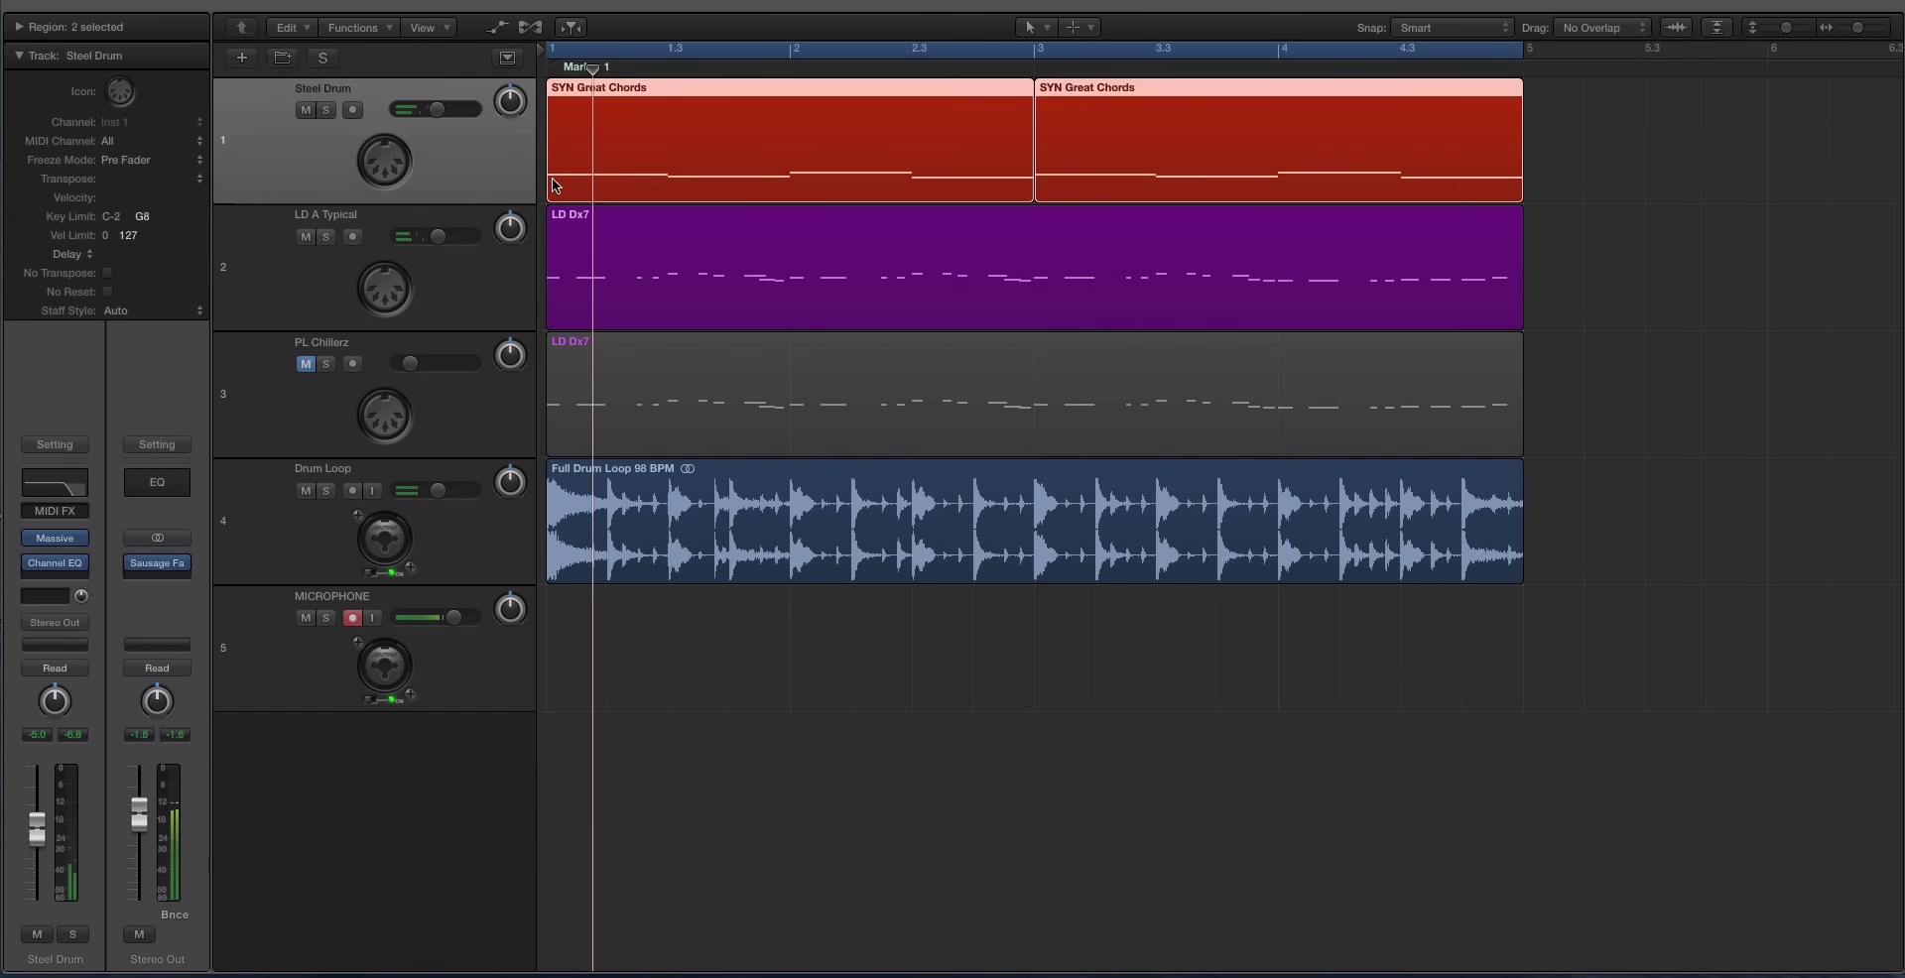
left_click(643, 238, "shift")
key("ctrl+s")
key("p")
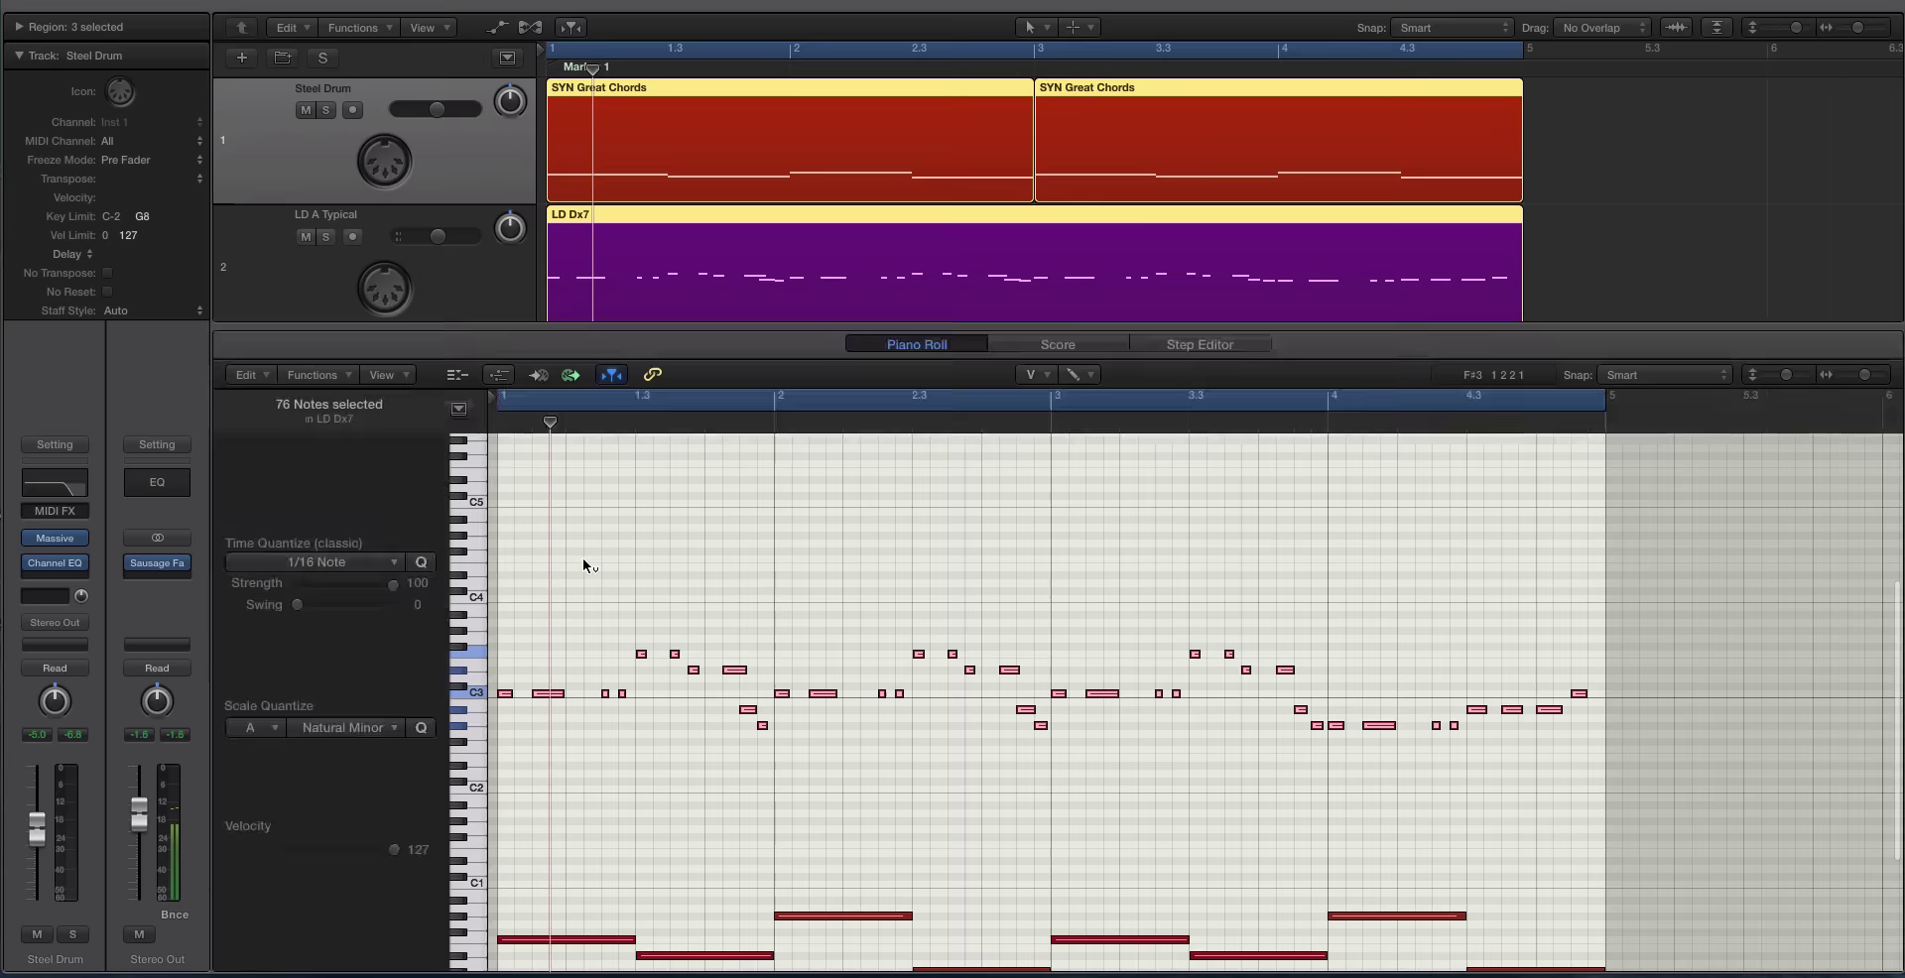
Step: Enlarge the Piano Roll area and turn on Collapse Mode so only the used pitches are shown
scroll(772, 619, "down", 2)
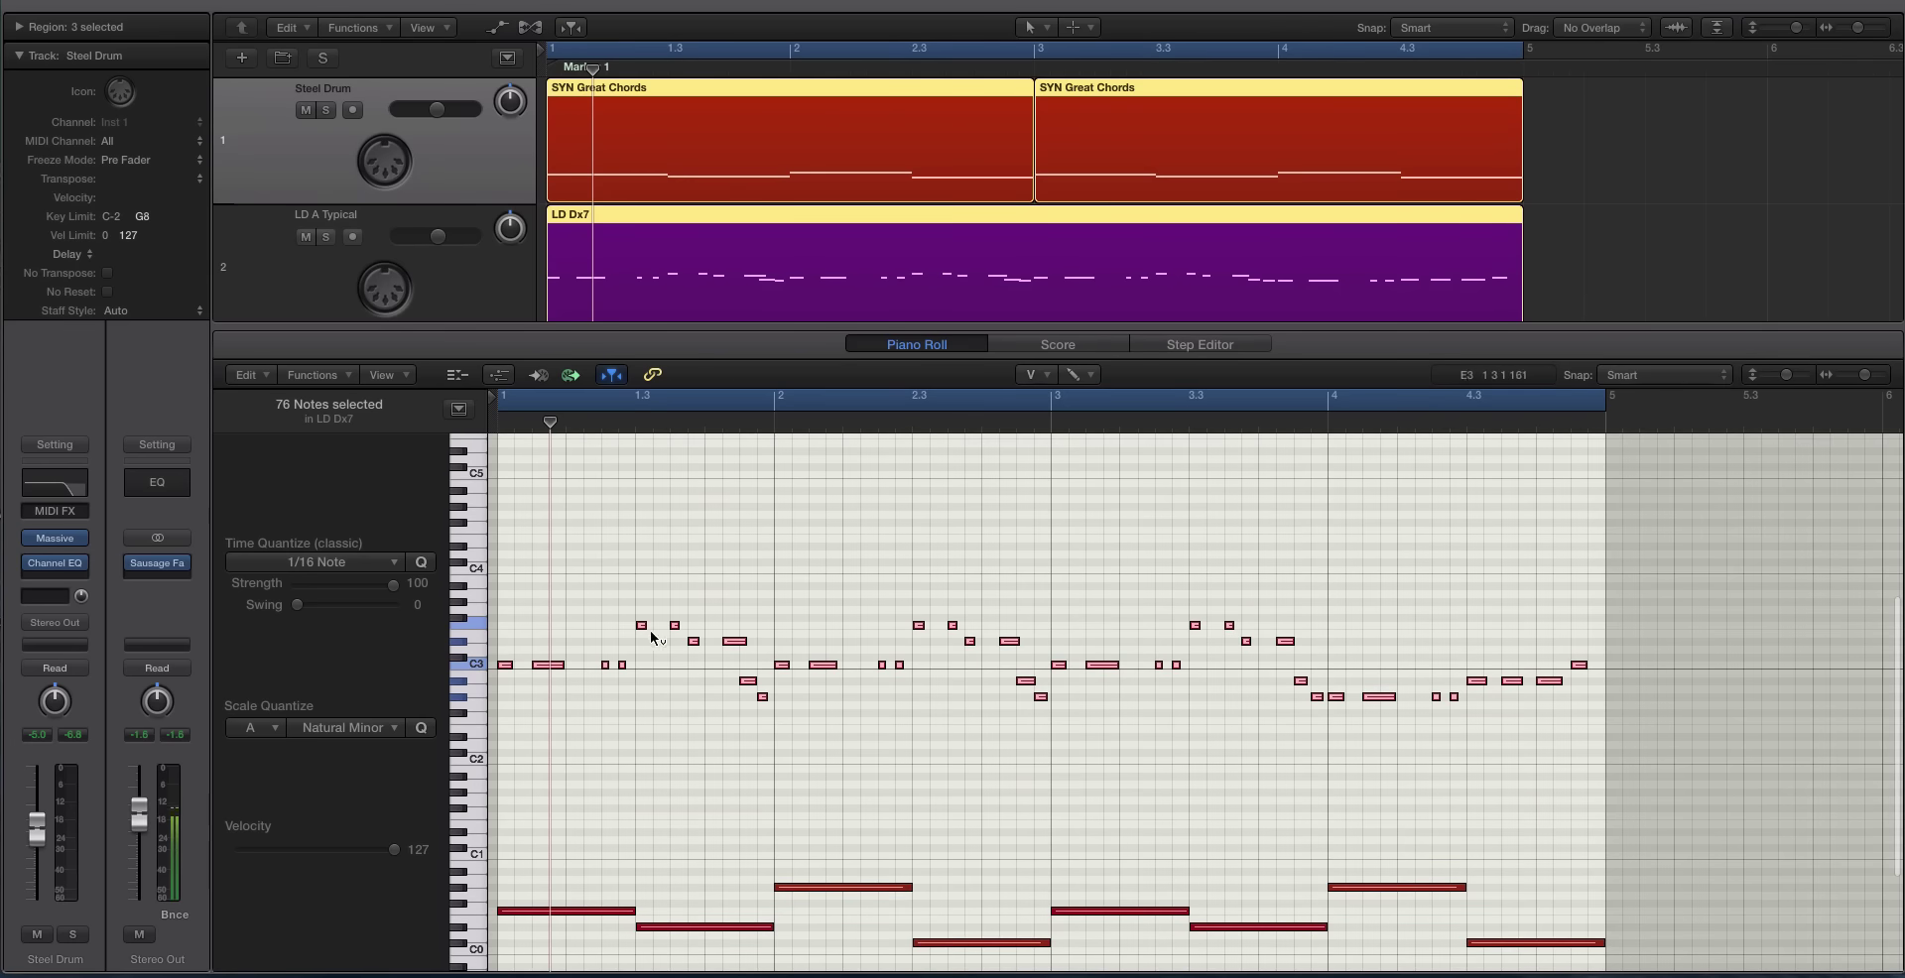
scroll(695, 625, "up", 1)
scroll(657, 638, "up", 3)
left_click_drag(584, 327, 590, 159)
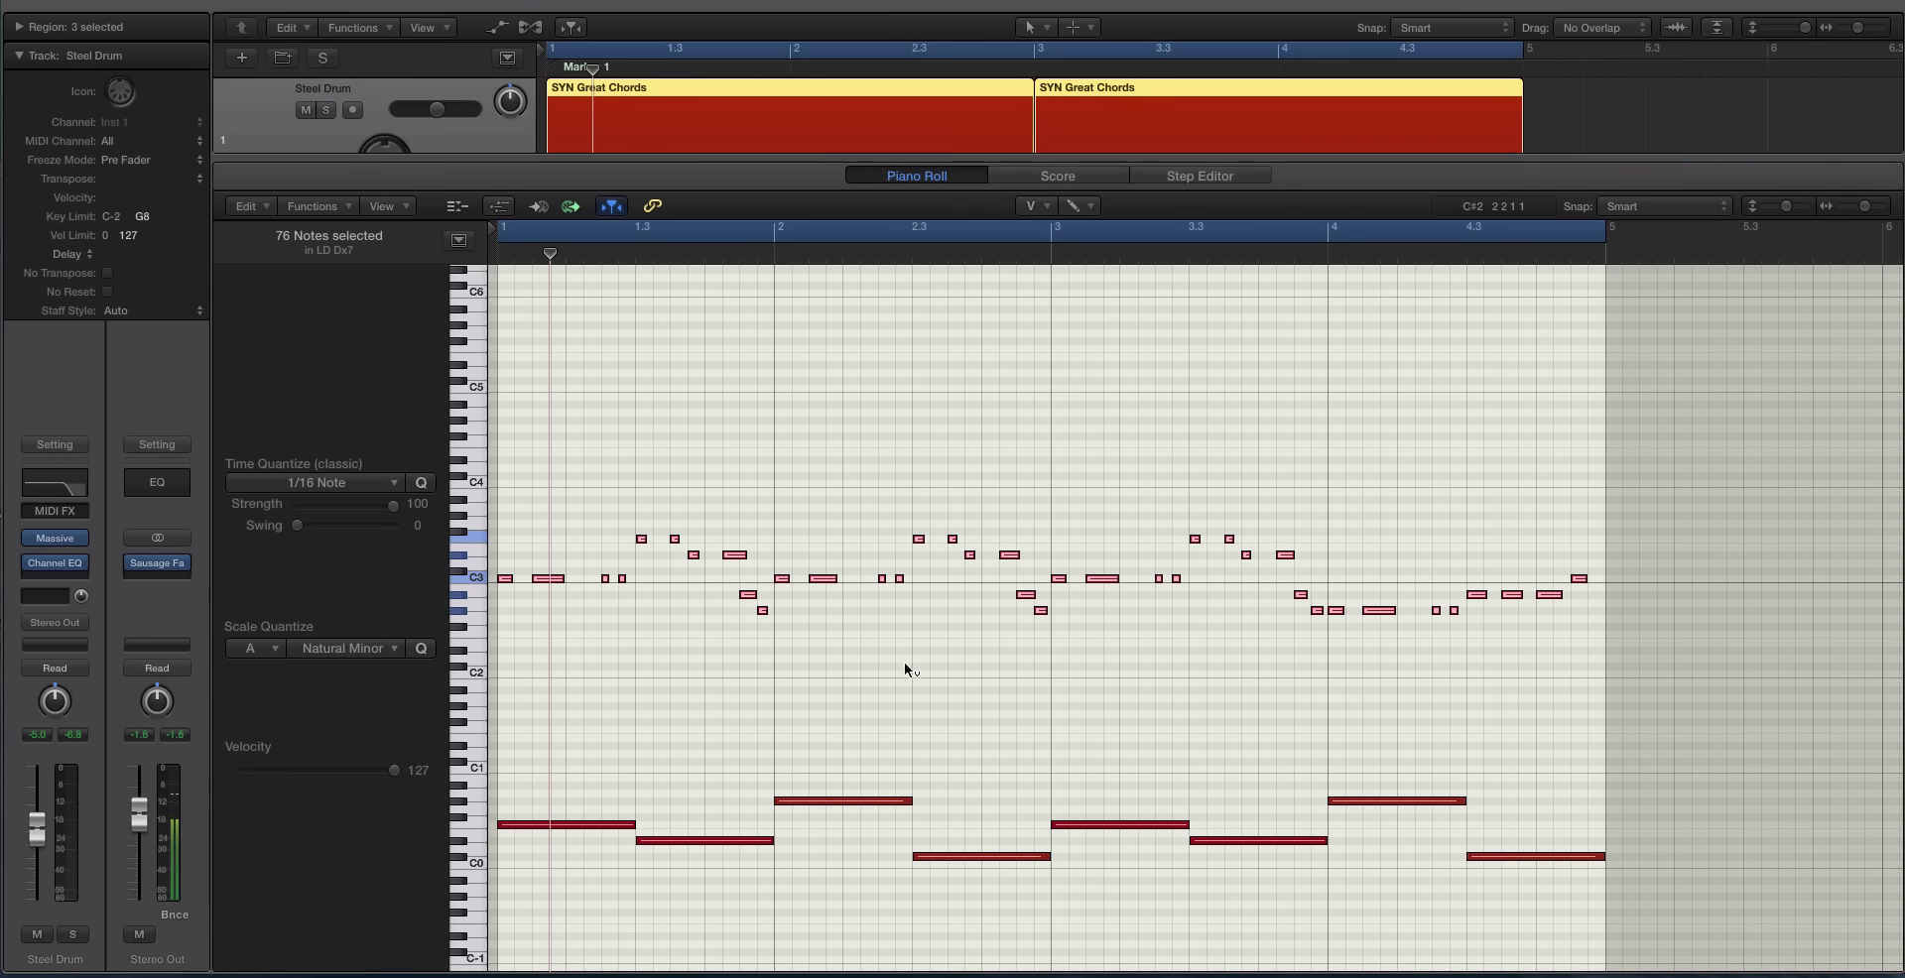
scroll(817, 622, "down", 3)
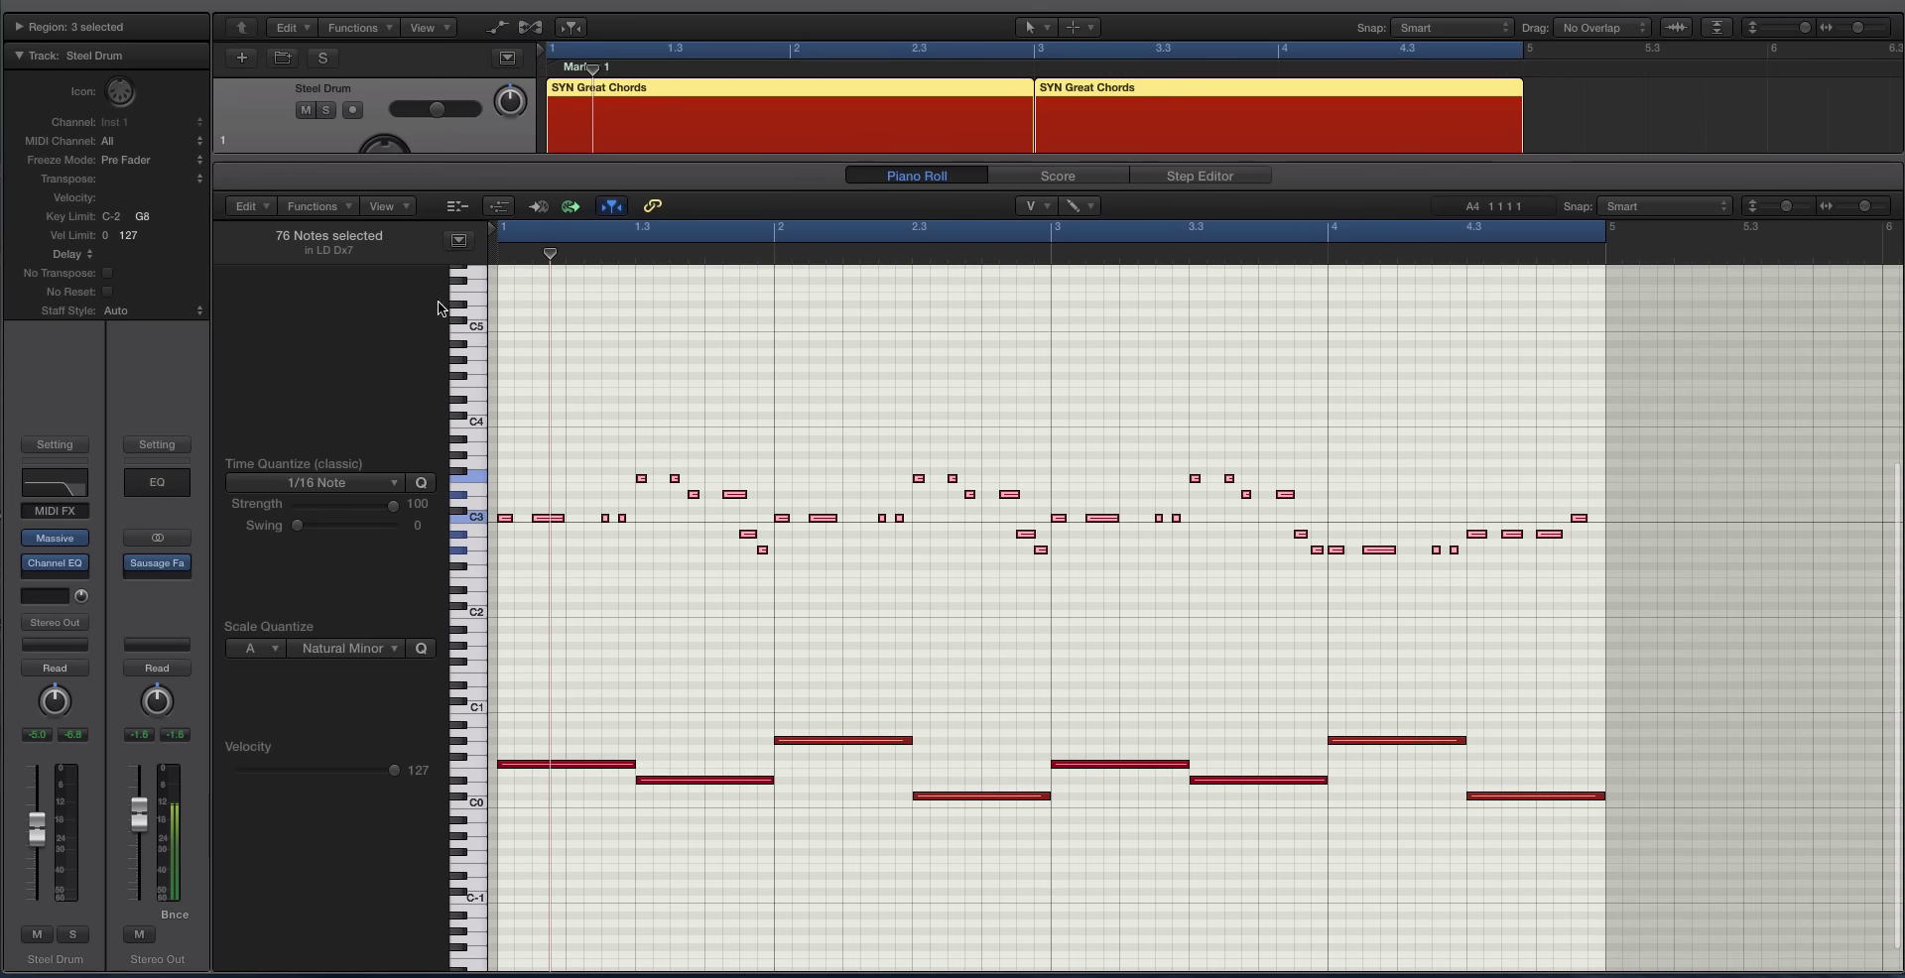
left_click(458, 207)
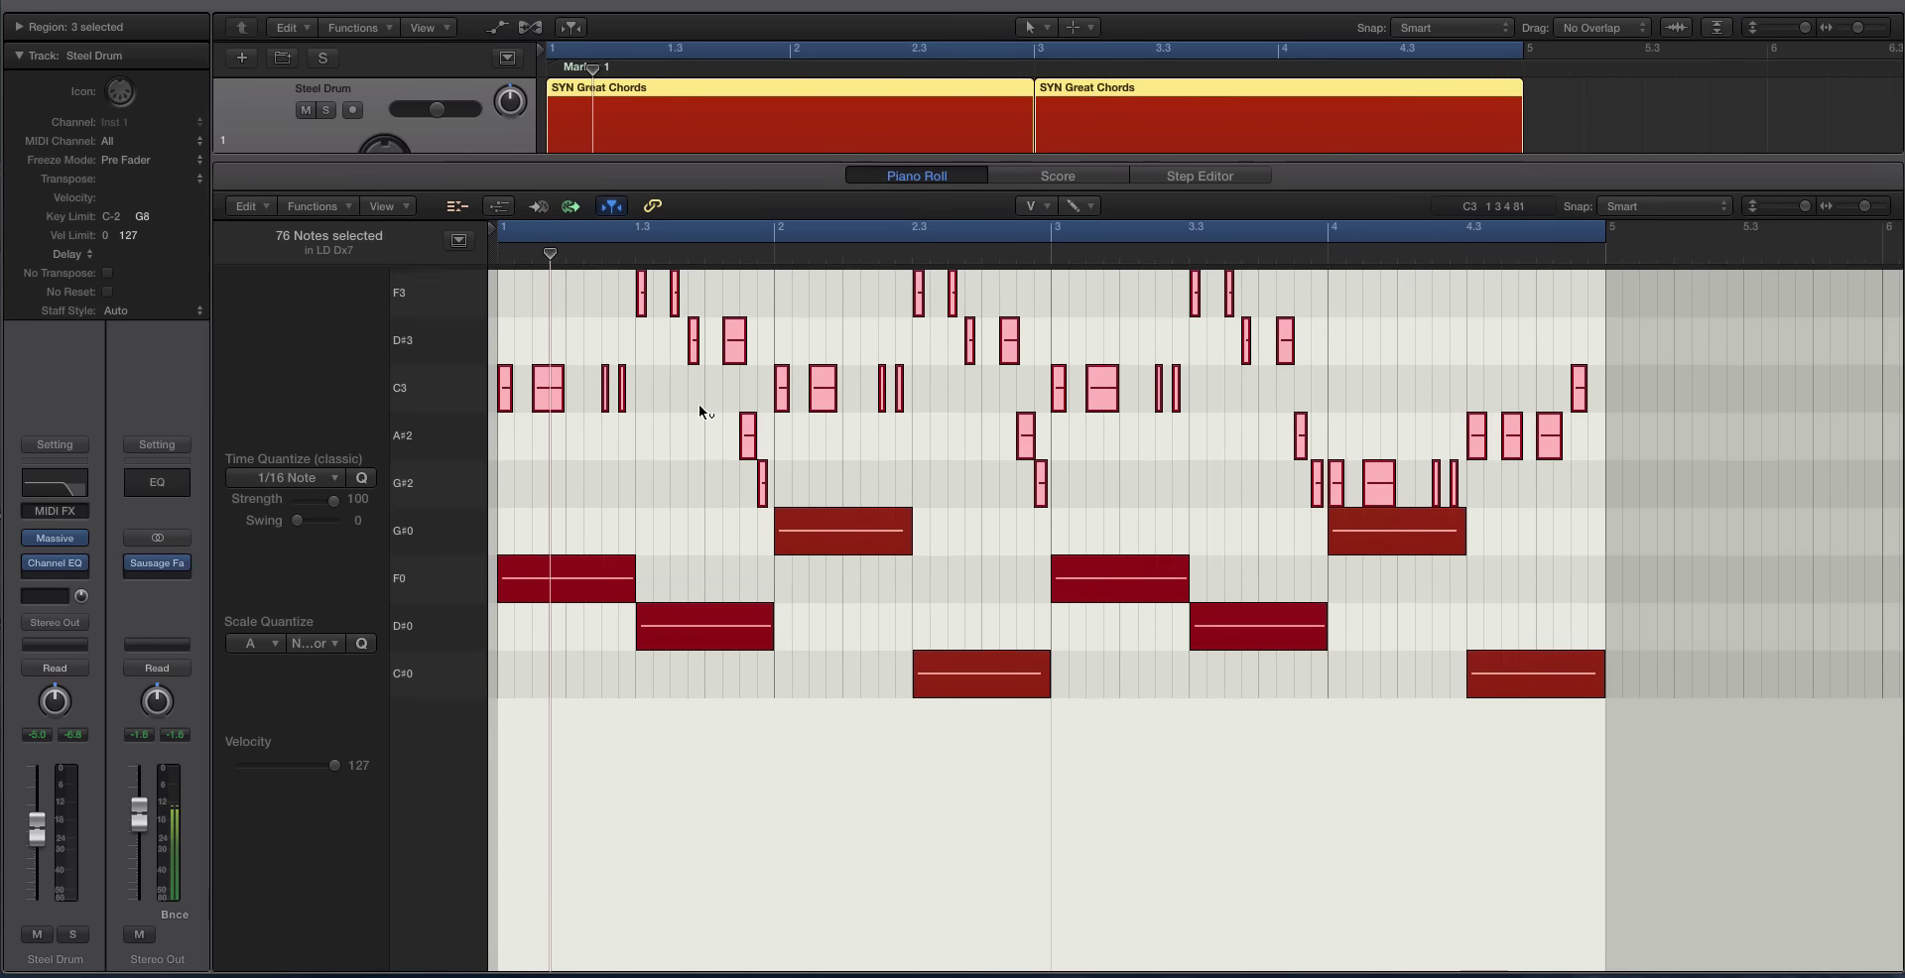
scroll(744, 422, "up", 6)
scroll(750, 421, "down", 1)
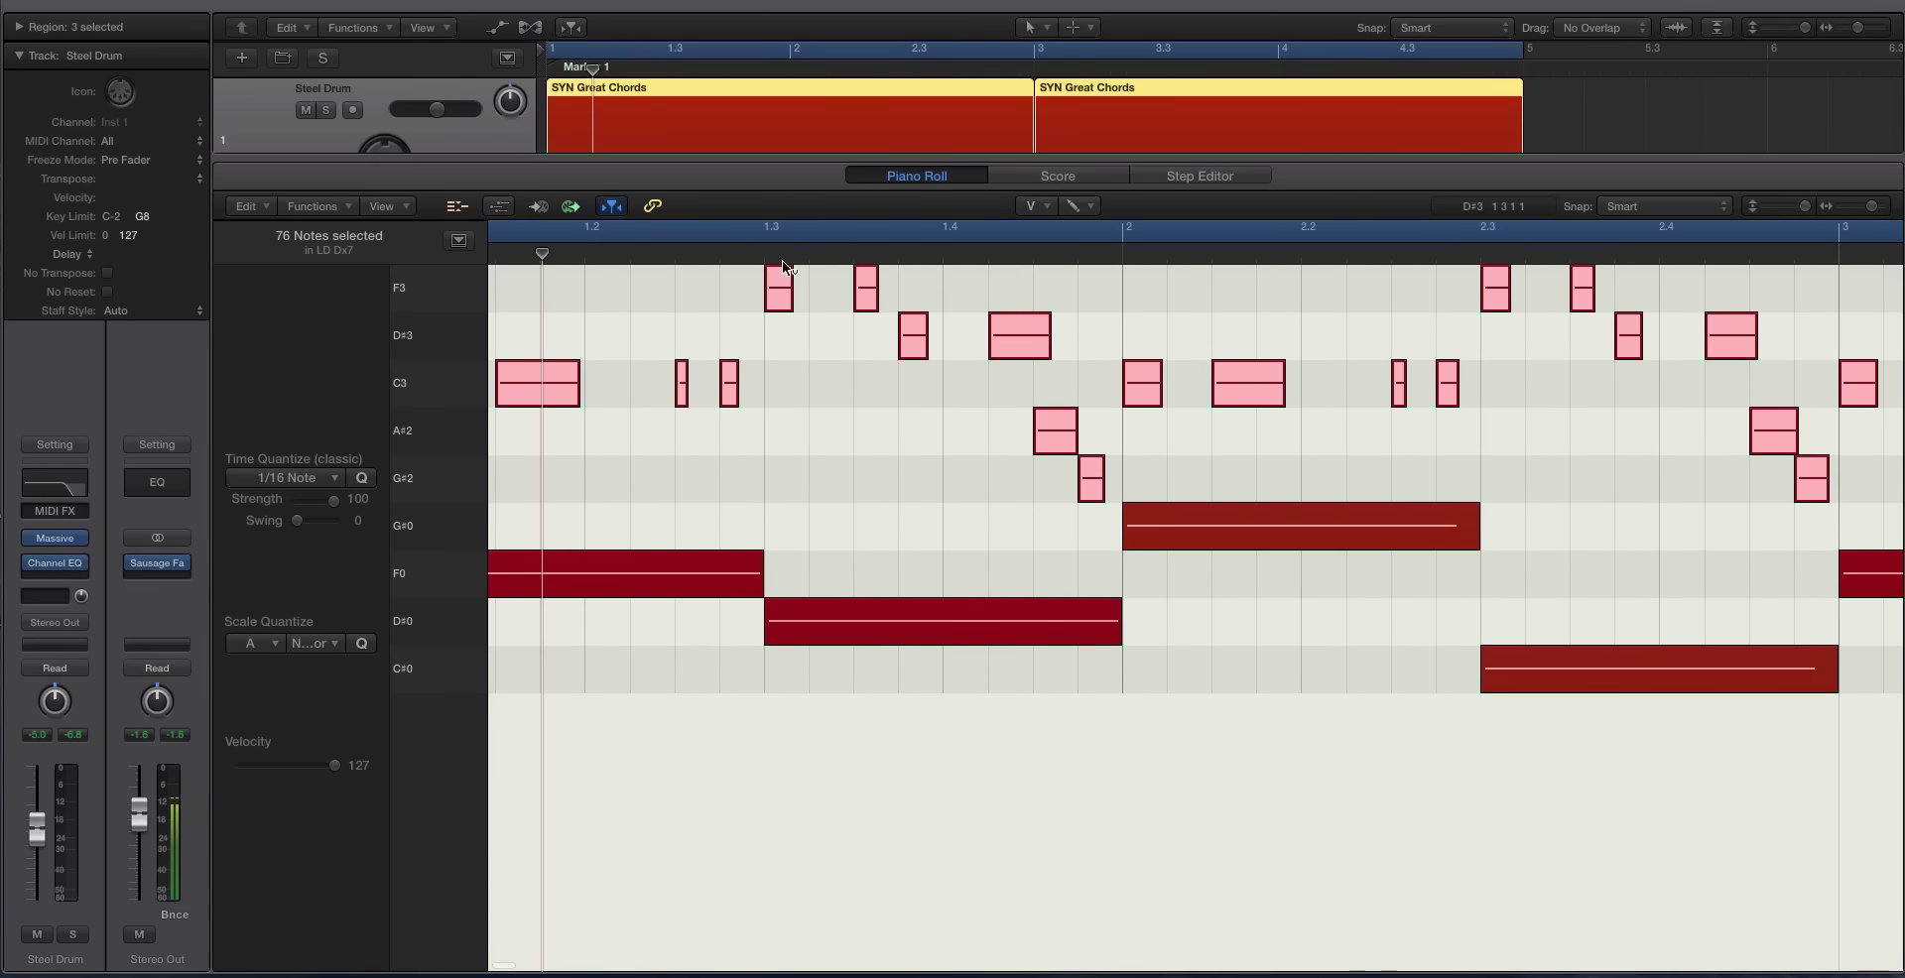
Step: Examine the chord and lead notes in the collapsed Piano Roll at different zoom levels against the regions above
scroll(881, 97, "down", 3)
scroll(884, 98, "down", 3)
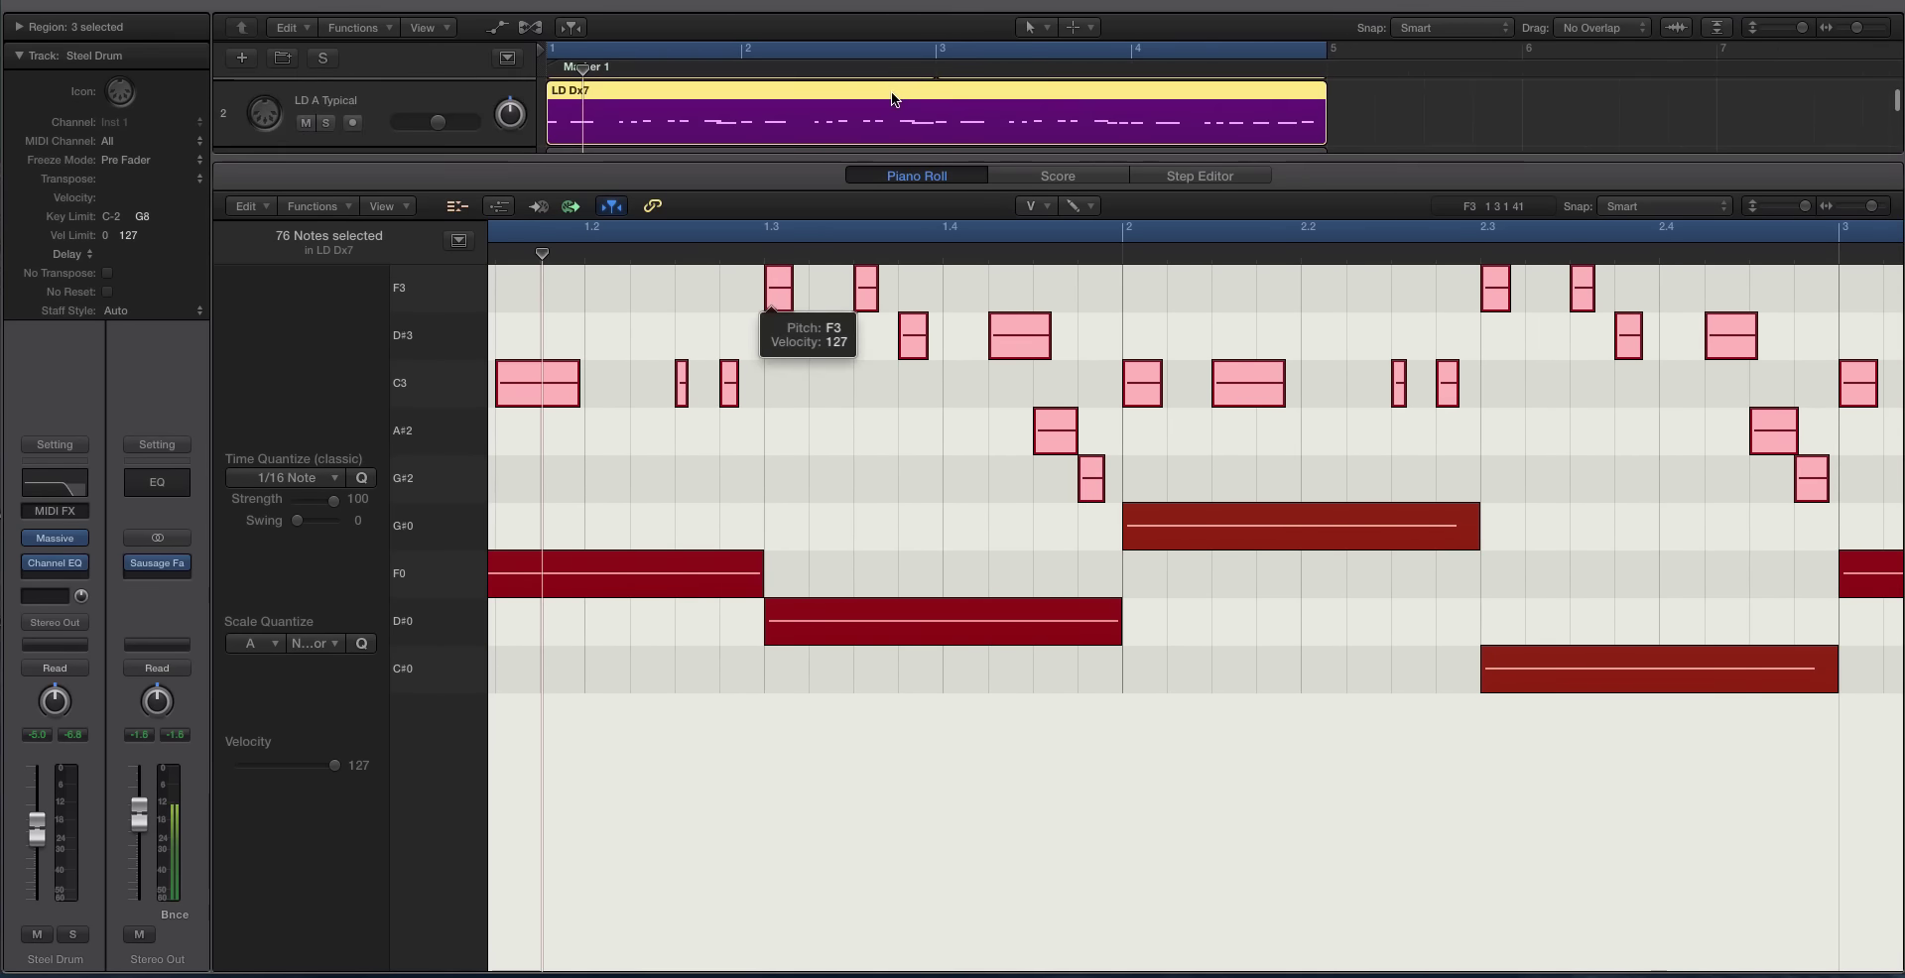
scroll(895, 100, "down", 3)
scroll(896, 94, "up", 5)
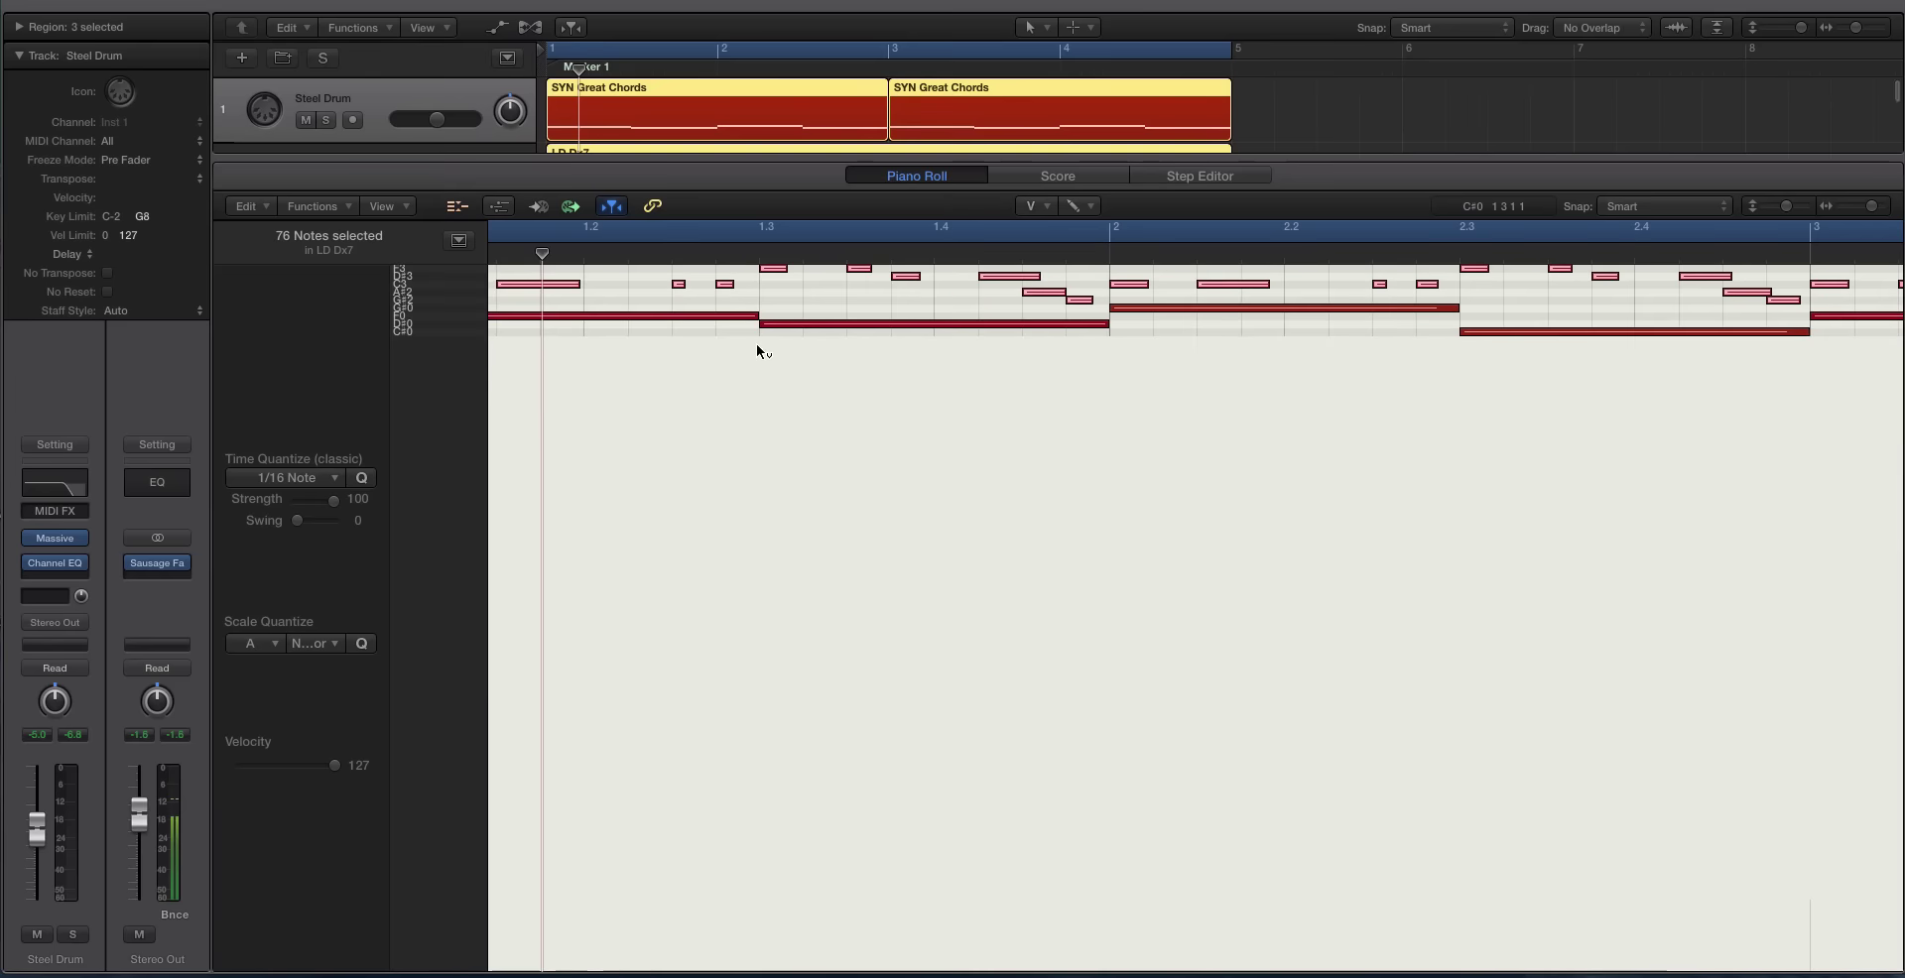
scroll(760, 351, "left", 3)
scroll(488, 291, "up", 10)
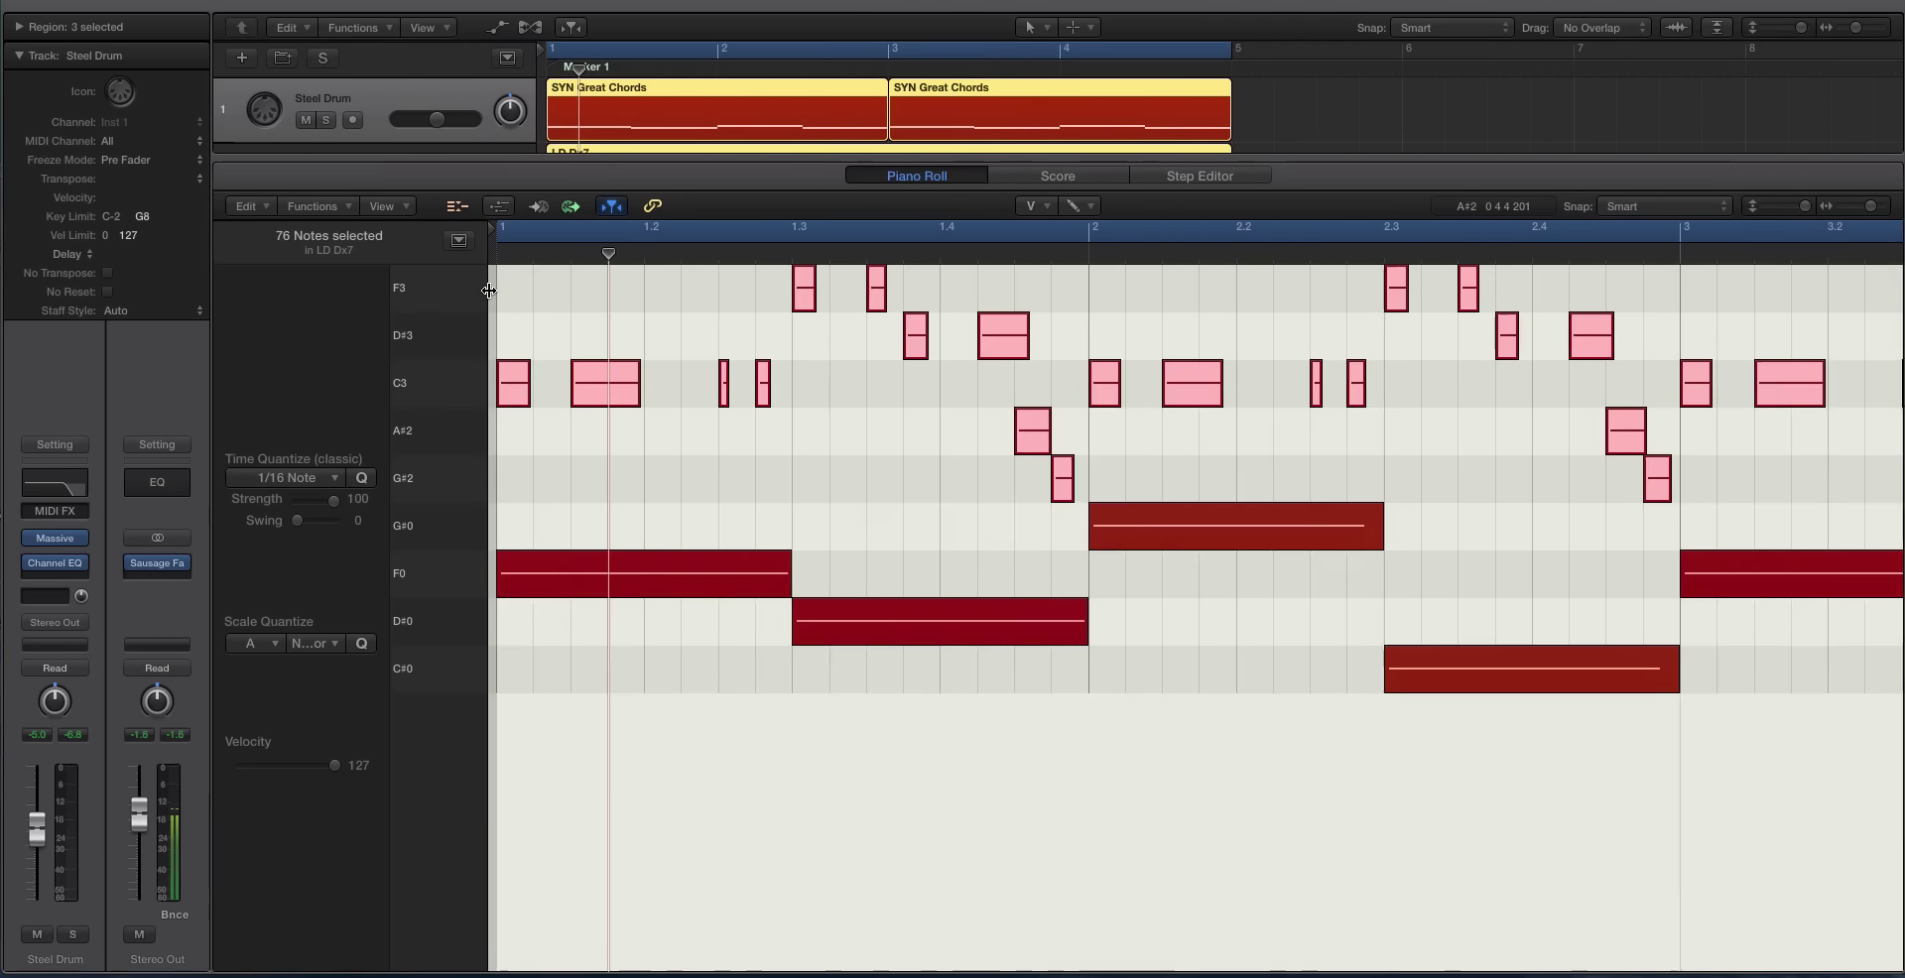
scroll(488, 291, "right", 3)
scroll(758, 380, "down", 8)
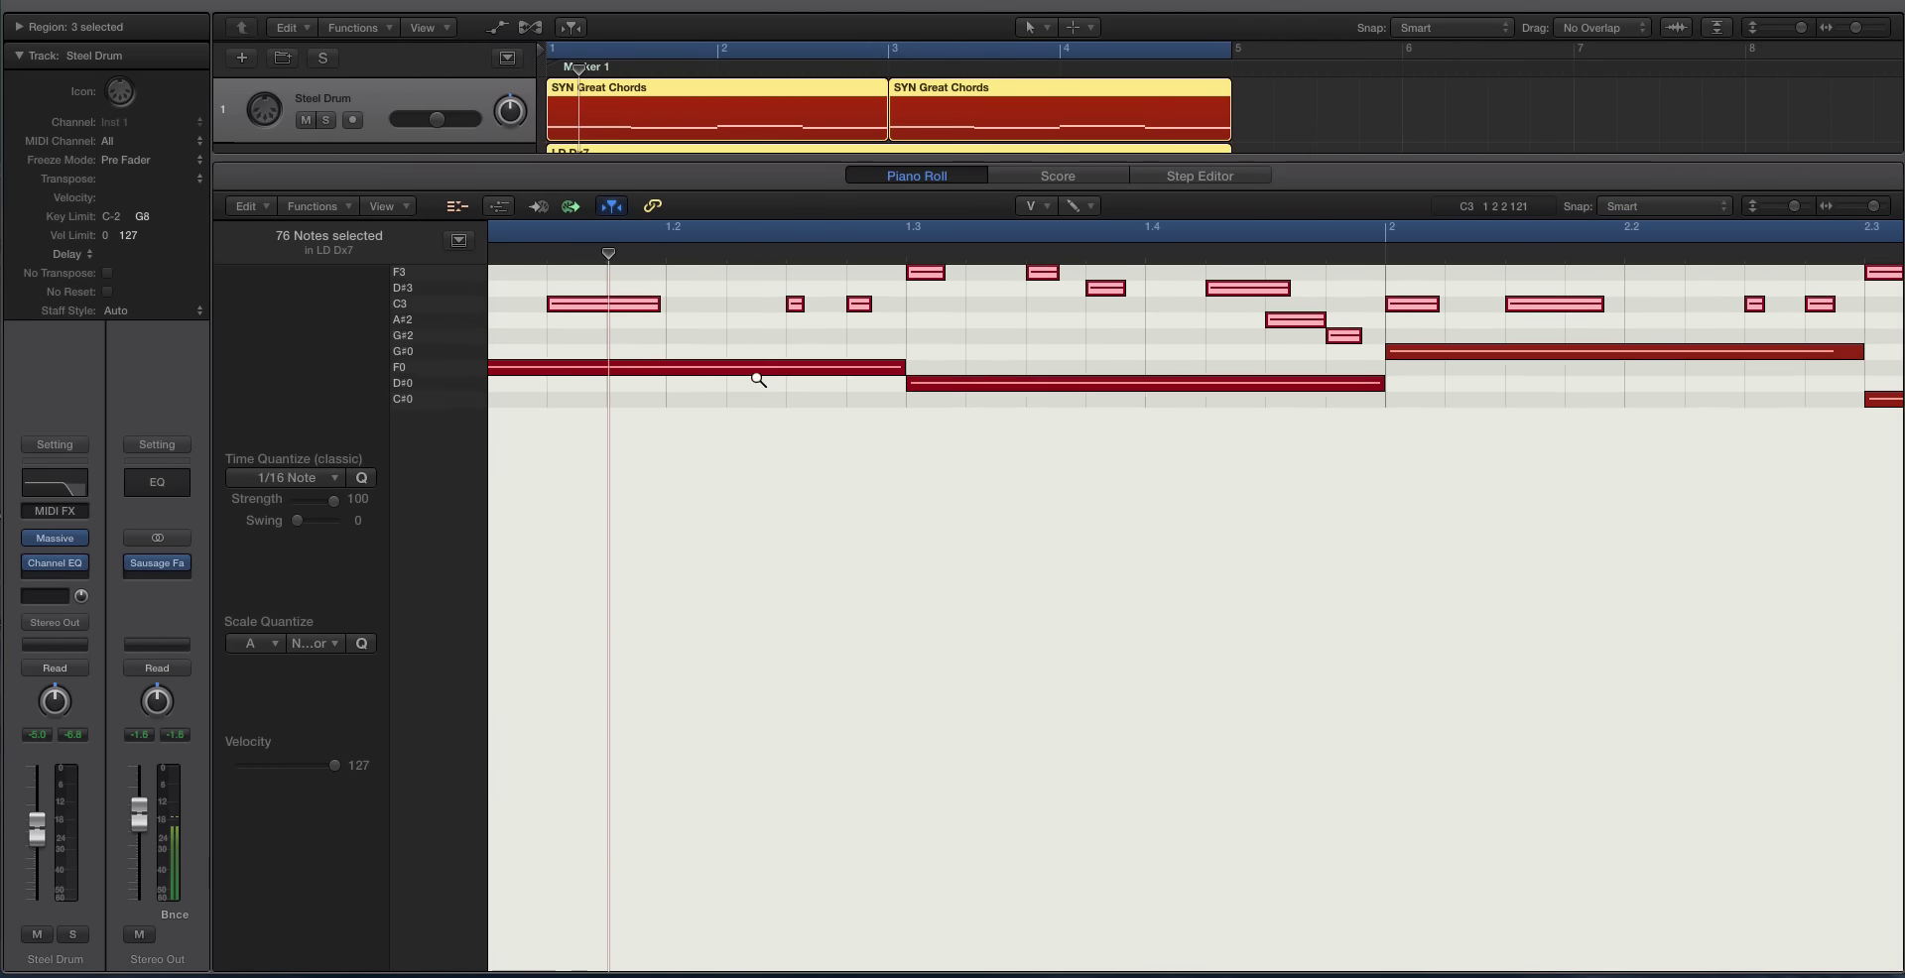
scroll(758, 379, "down", 2)
scroll(754, 371, "up", 8)
Step: Switch the Piano Roll to the Pointer tool, then turn Collapse Mode off and on again to compare both views
key("t")
key("t")
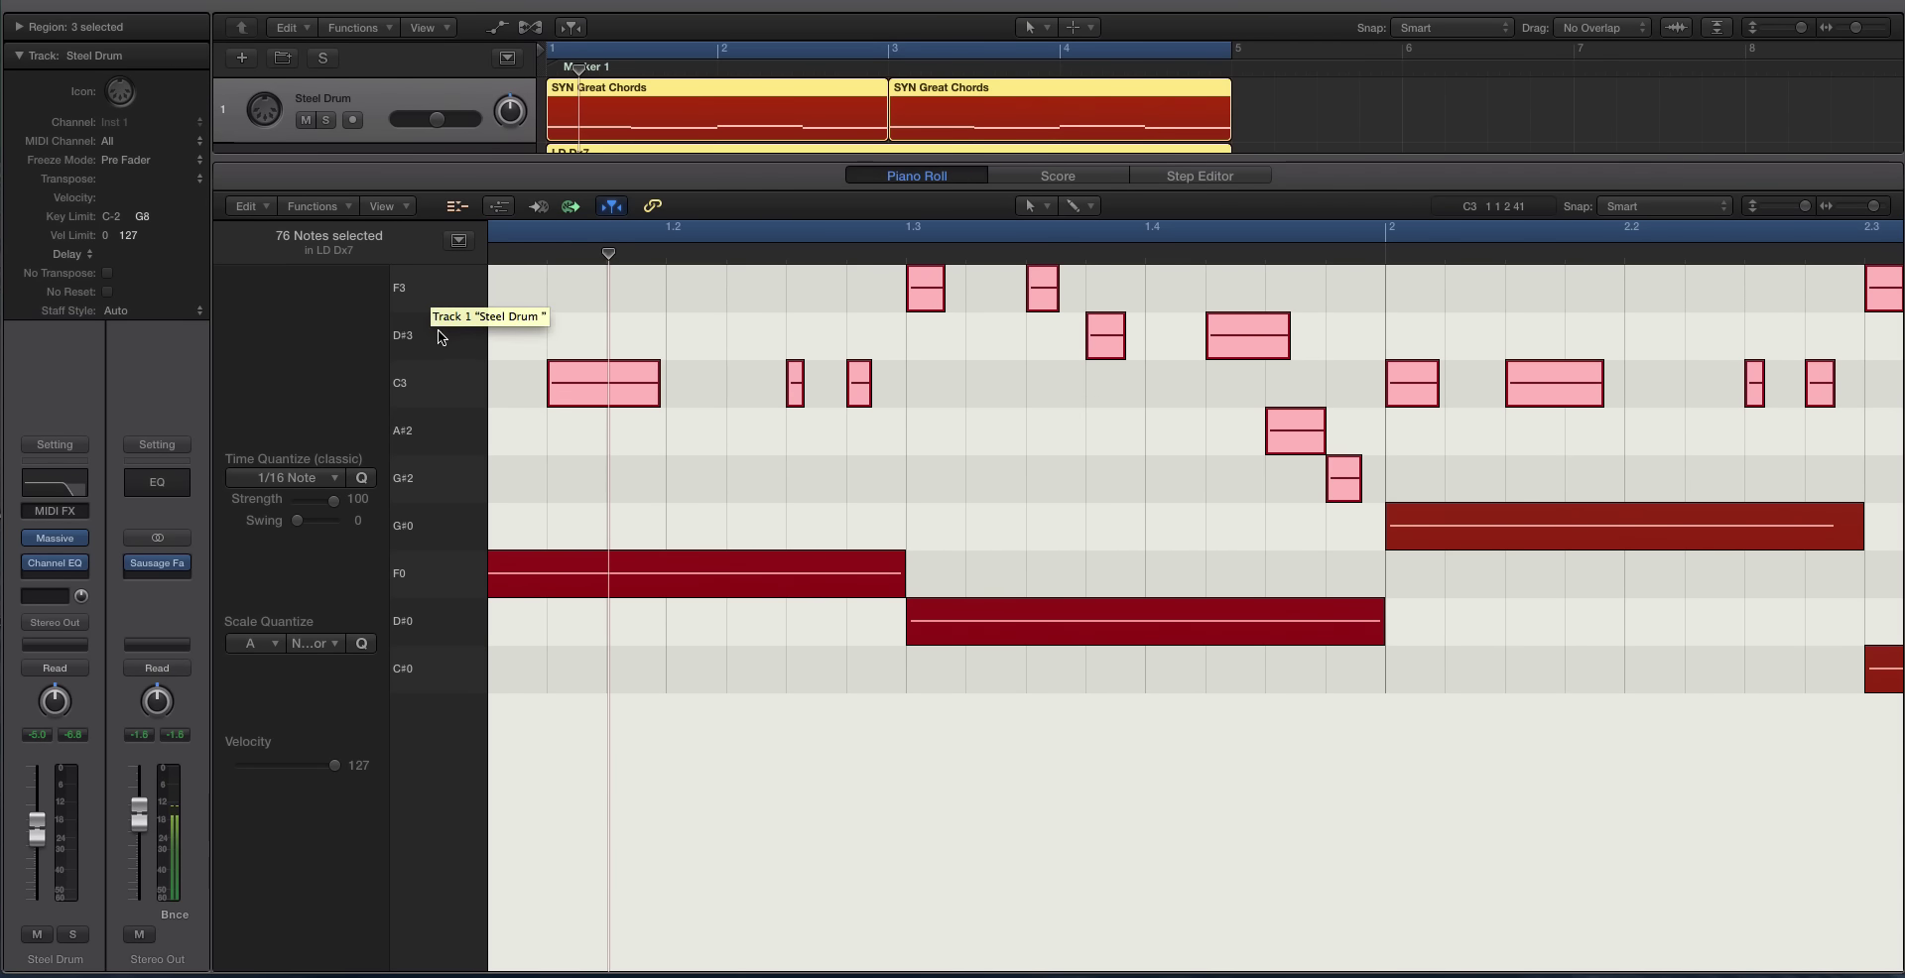
scroll(422, 417, "right", 1)
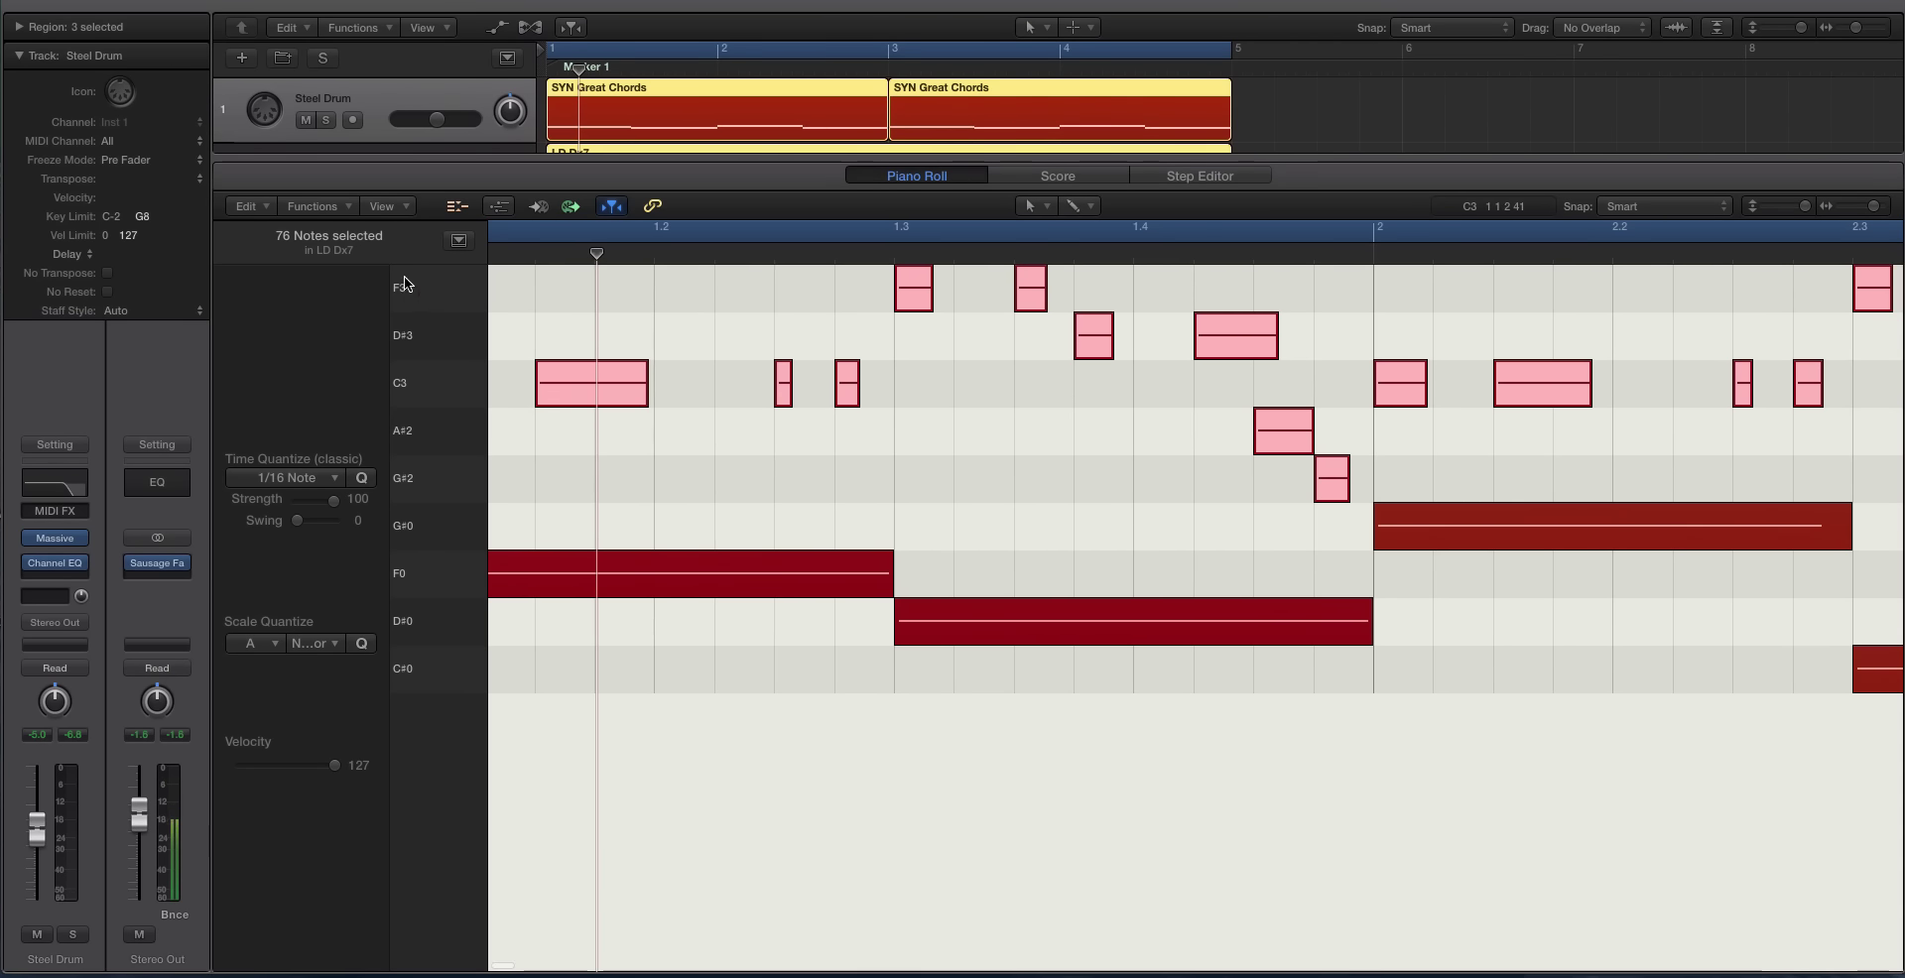
left_click(457, 207)
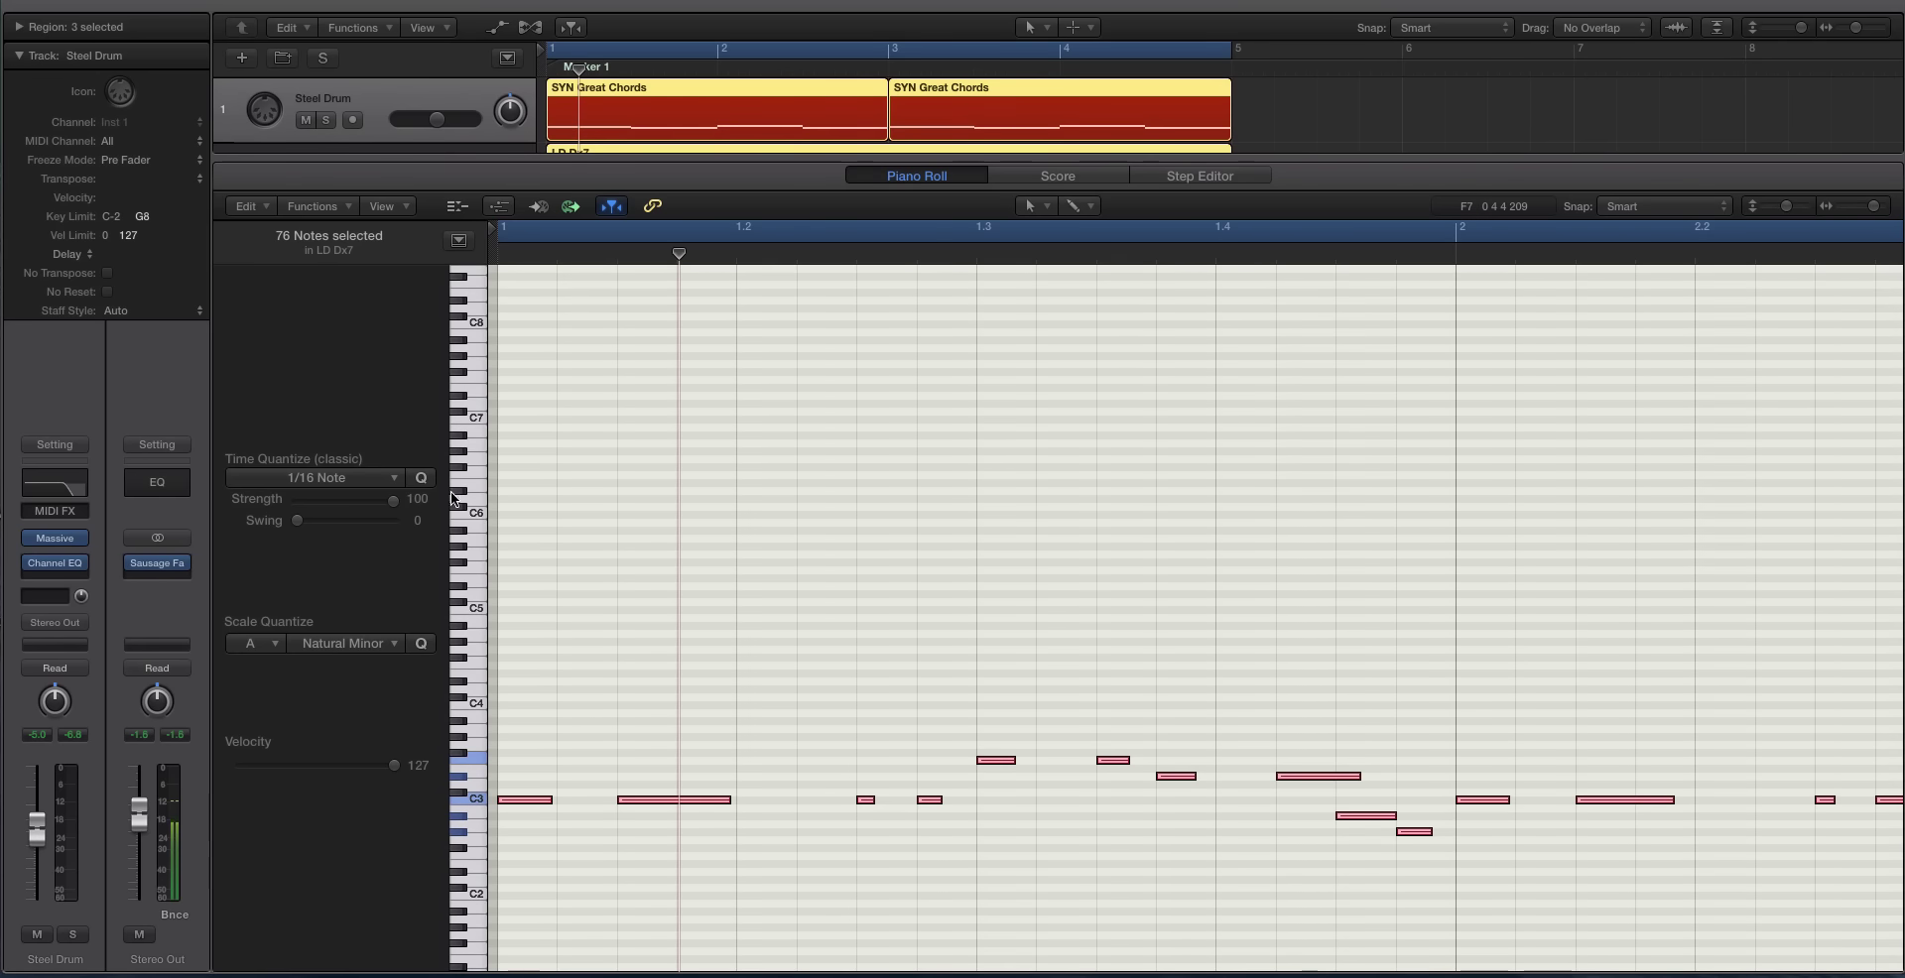
left_click(456, 206)
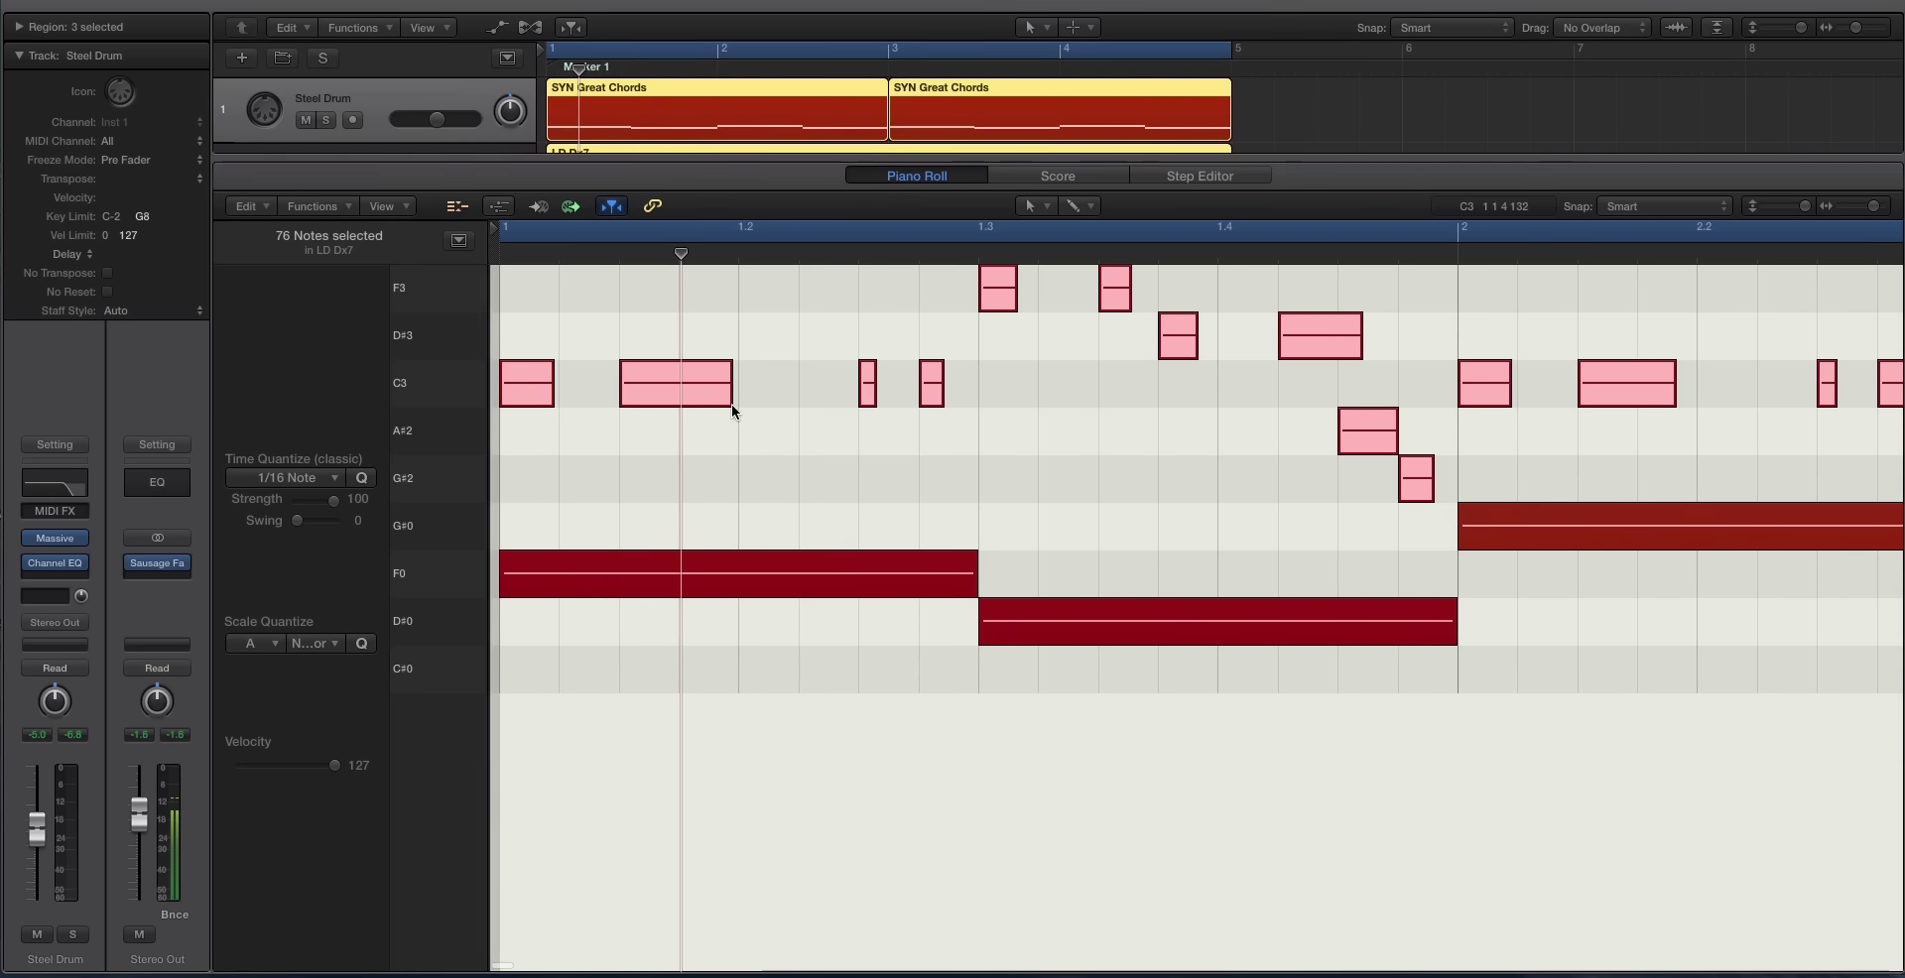
Step: Deselect all notes in the Piano Roll and review the combined parts across bars 1 to 4
left_click(819, 368)
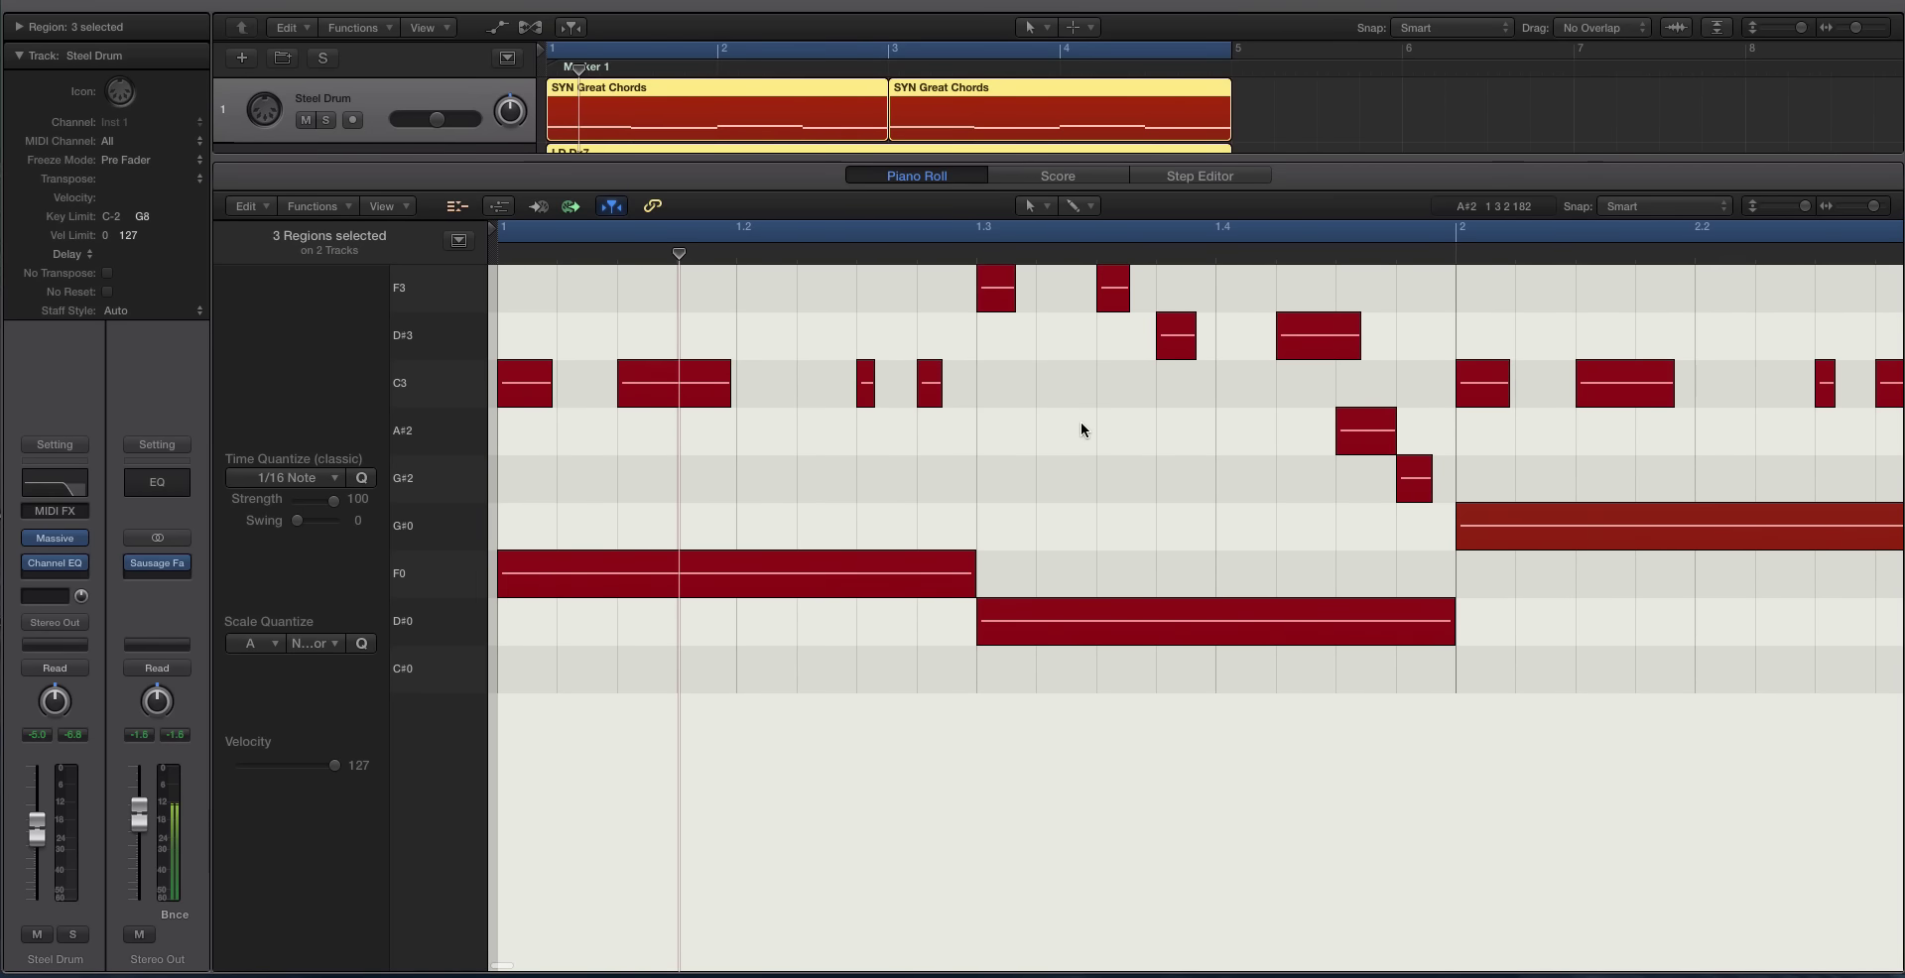
scroll(1082, 425, "down", 10)
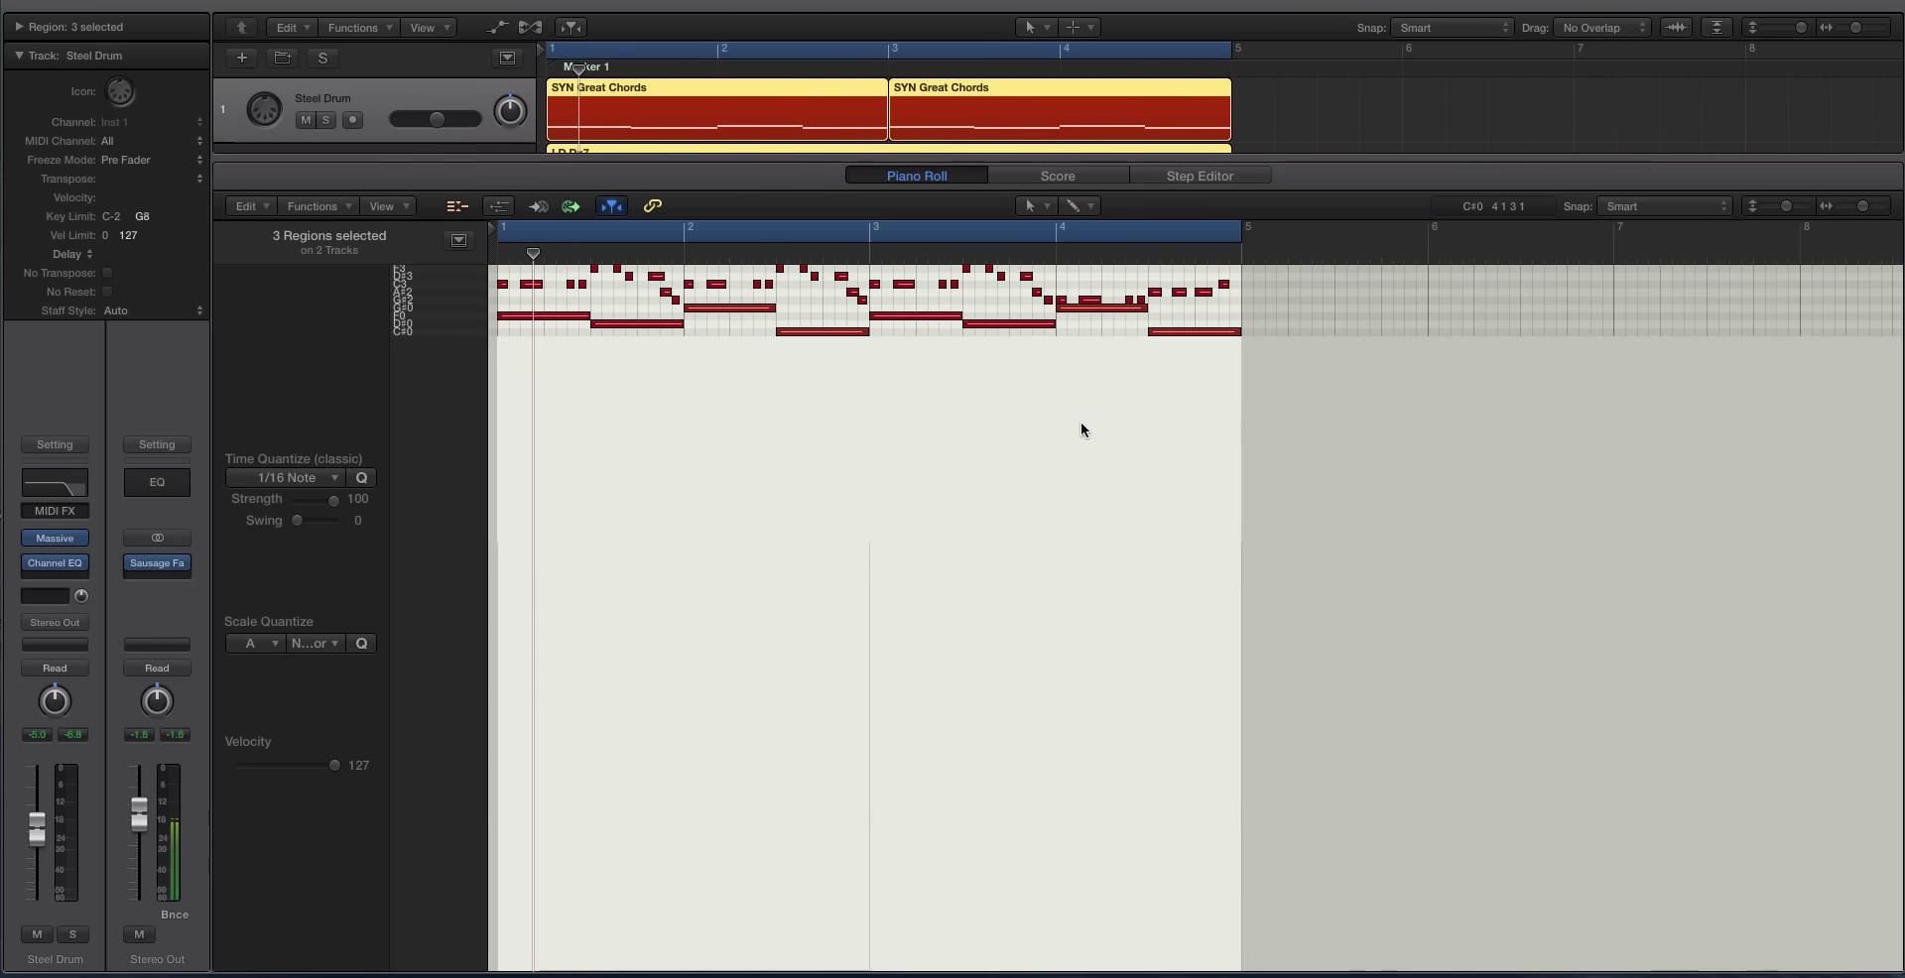
left_click(1084, 426, "ctrl+alt")
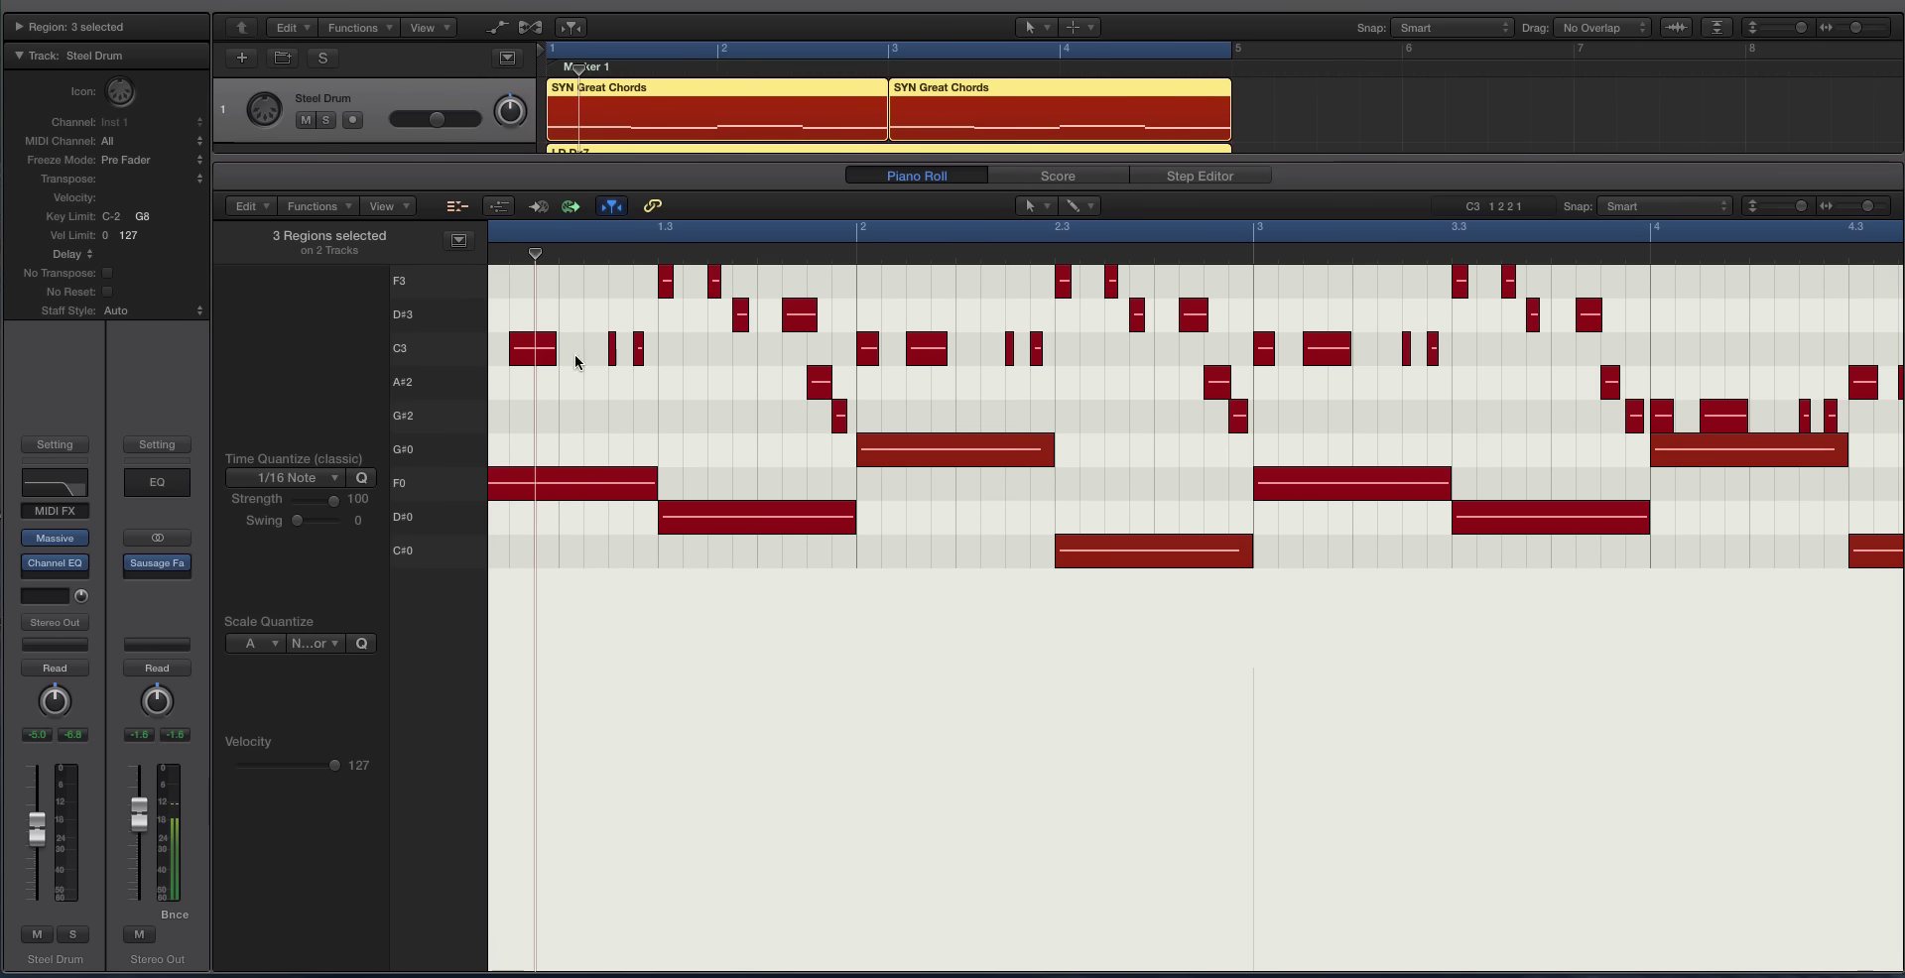
scroll(665, 124, "down", 2)
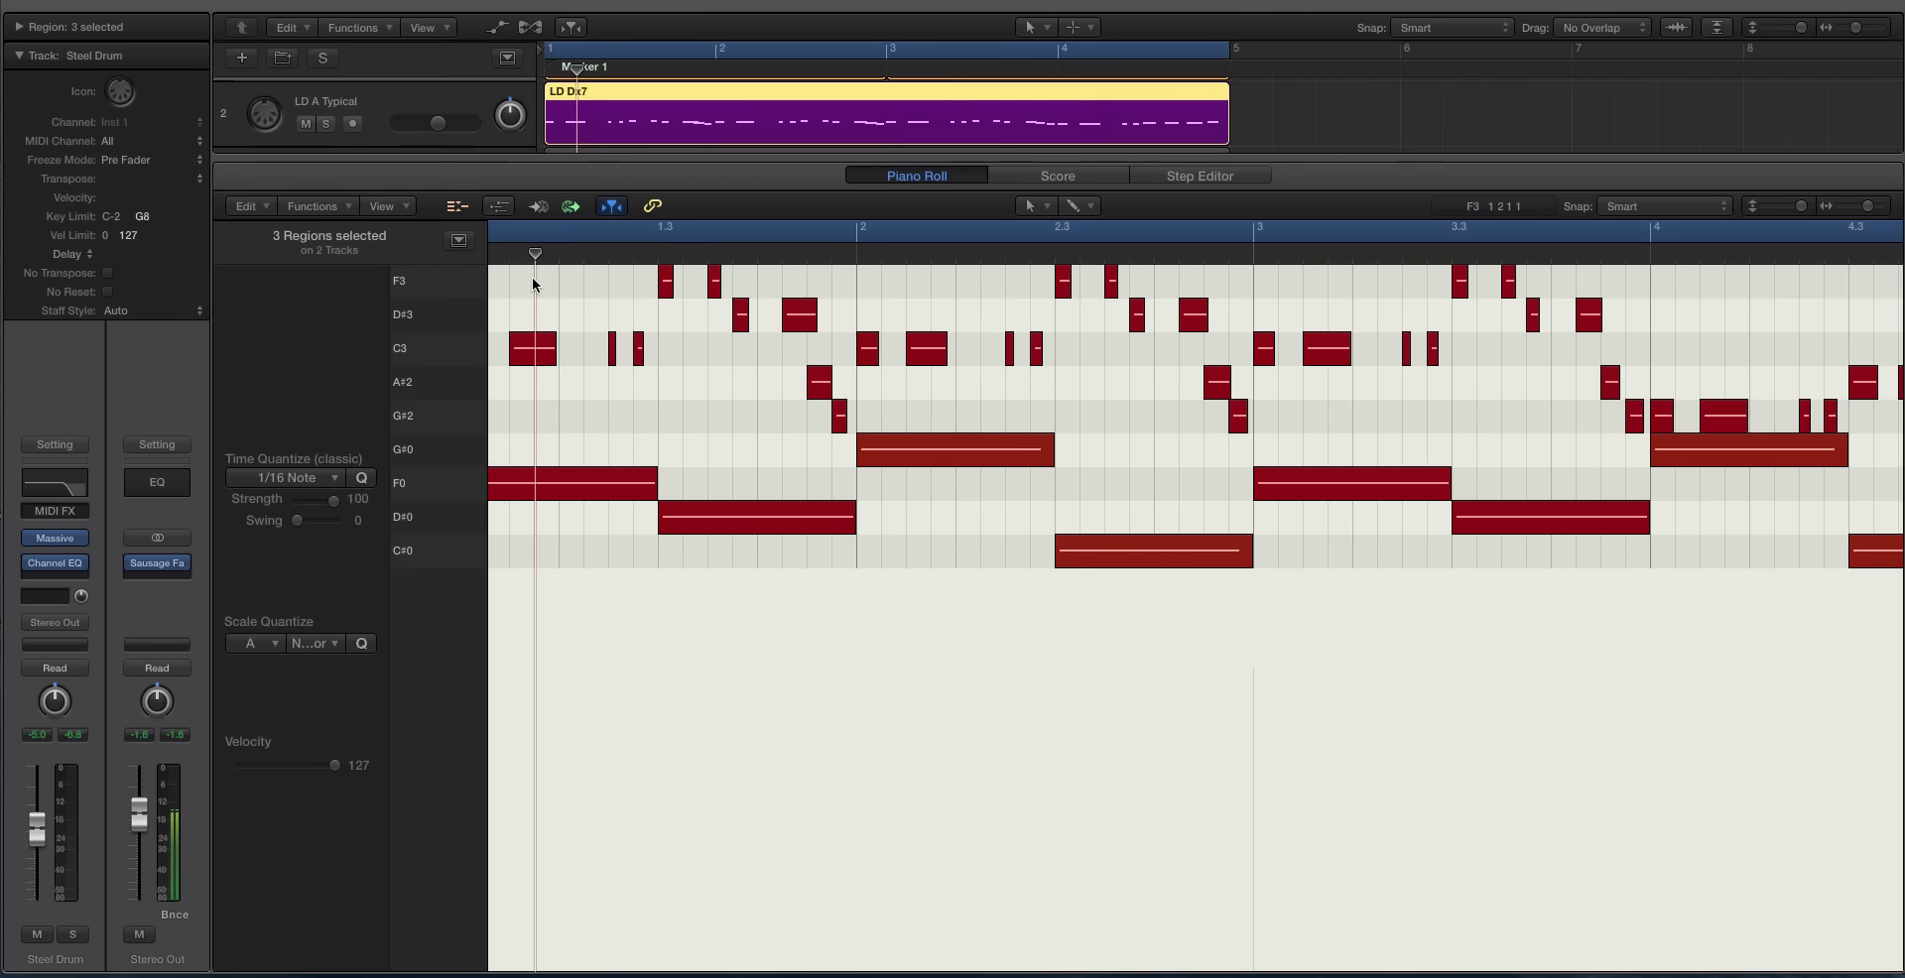
scroll(969, 347, "up", 1)
scroll(642, 294, "up", 1)
scroll(595, 119, "up", 2)
Step: Set the Piano Roll note color to By Region Color
left_click(320, 204)
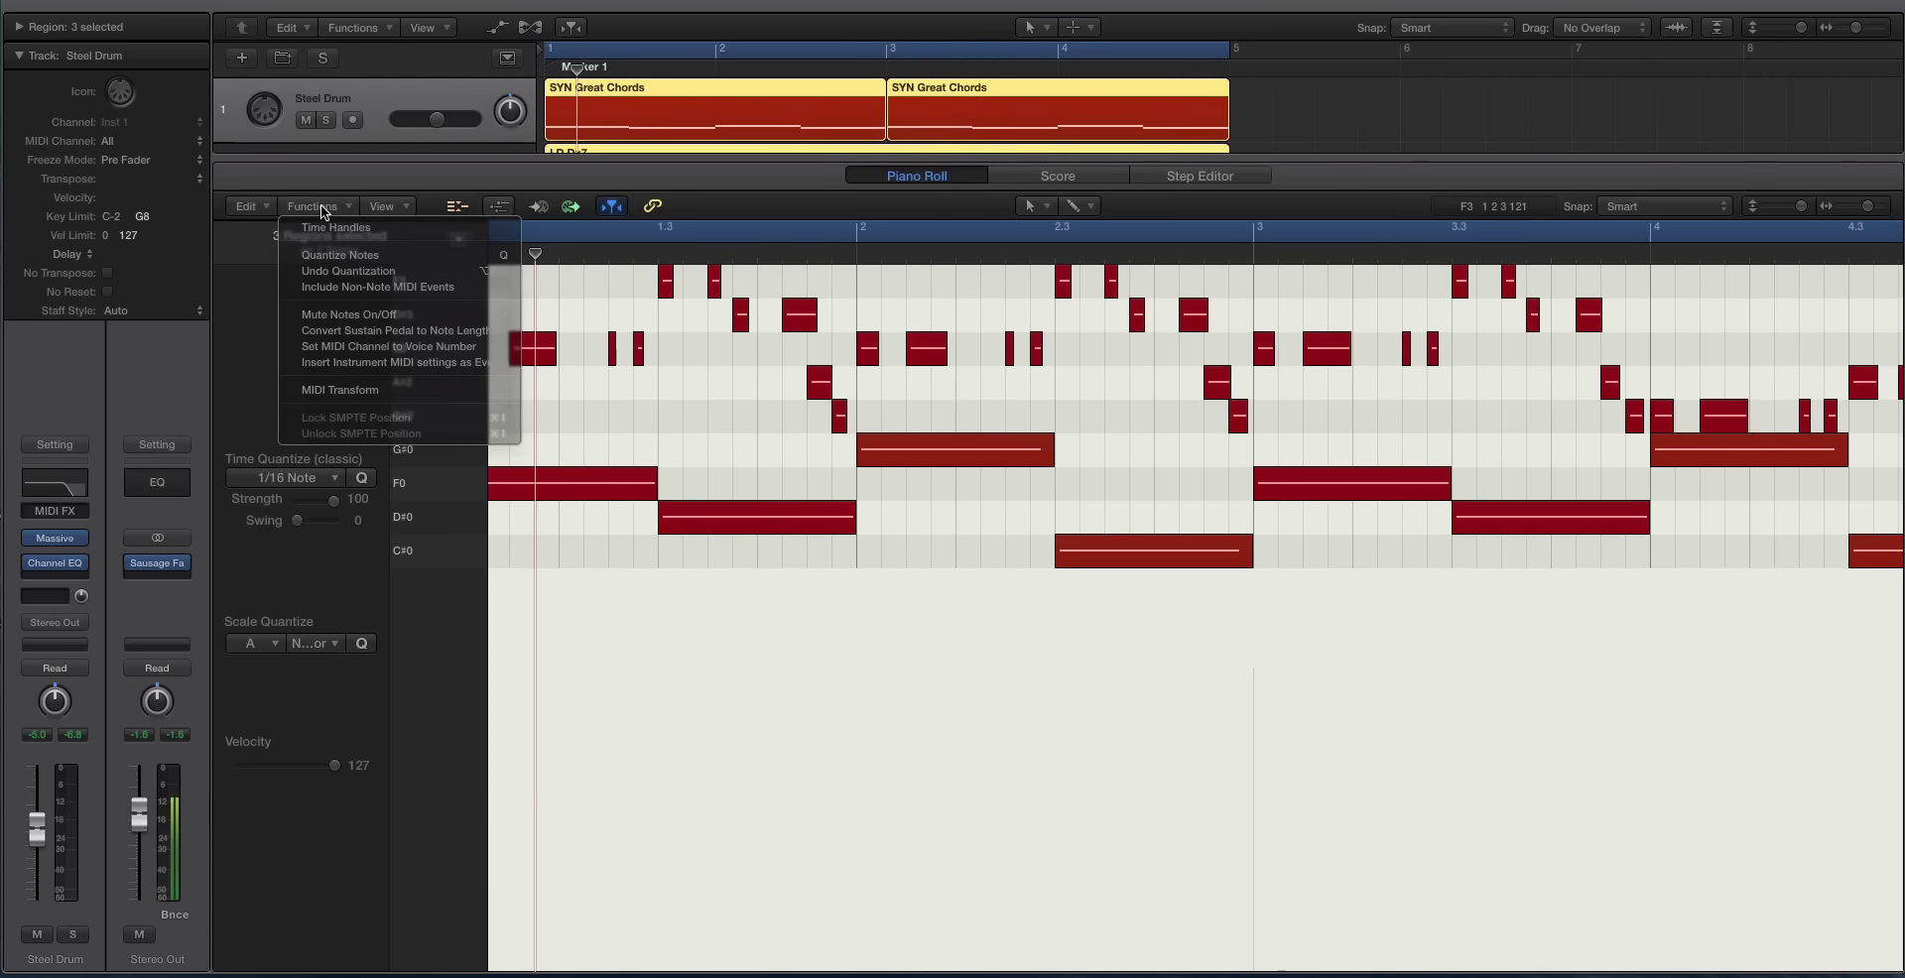
left_click(272, 211)
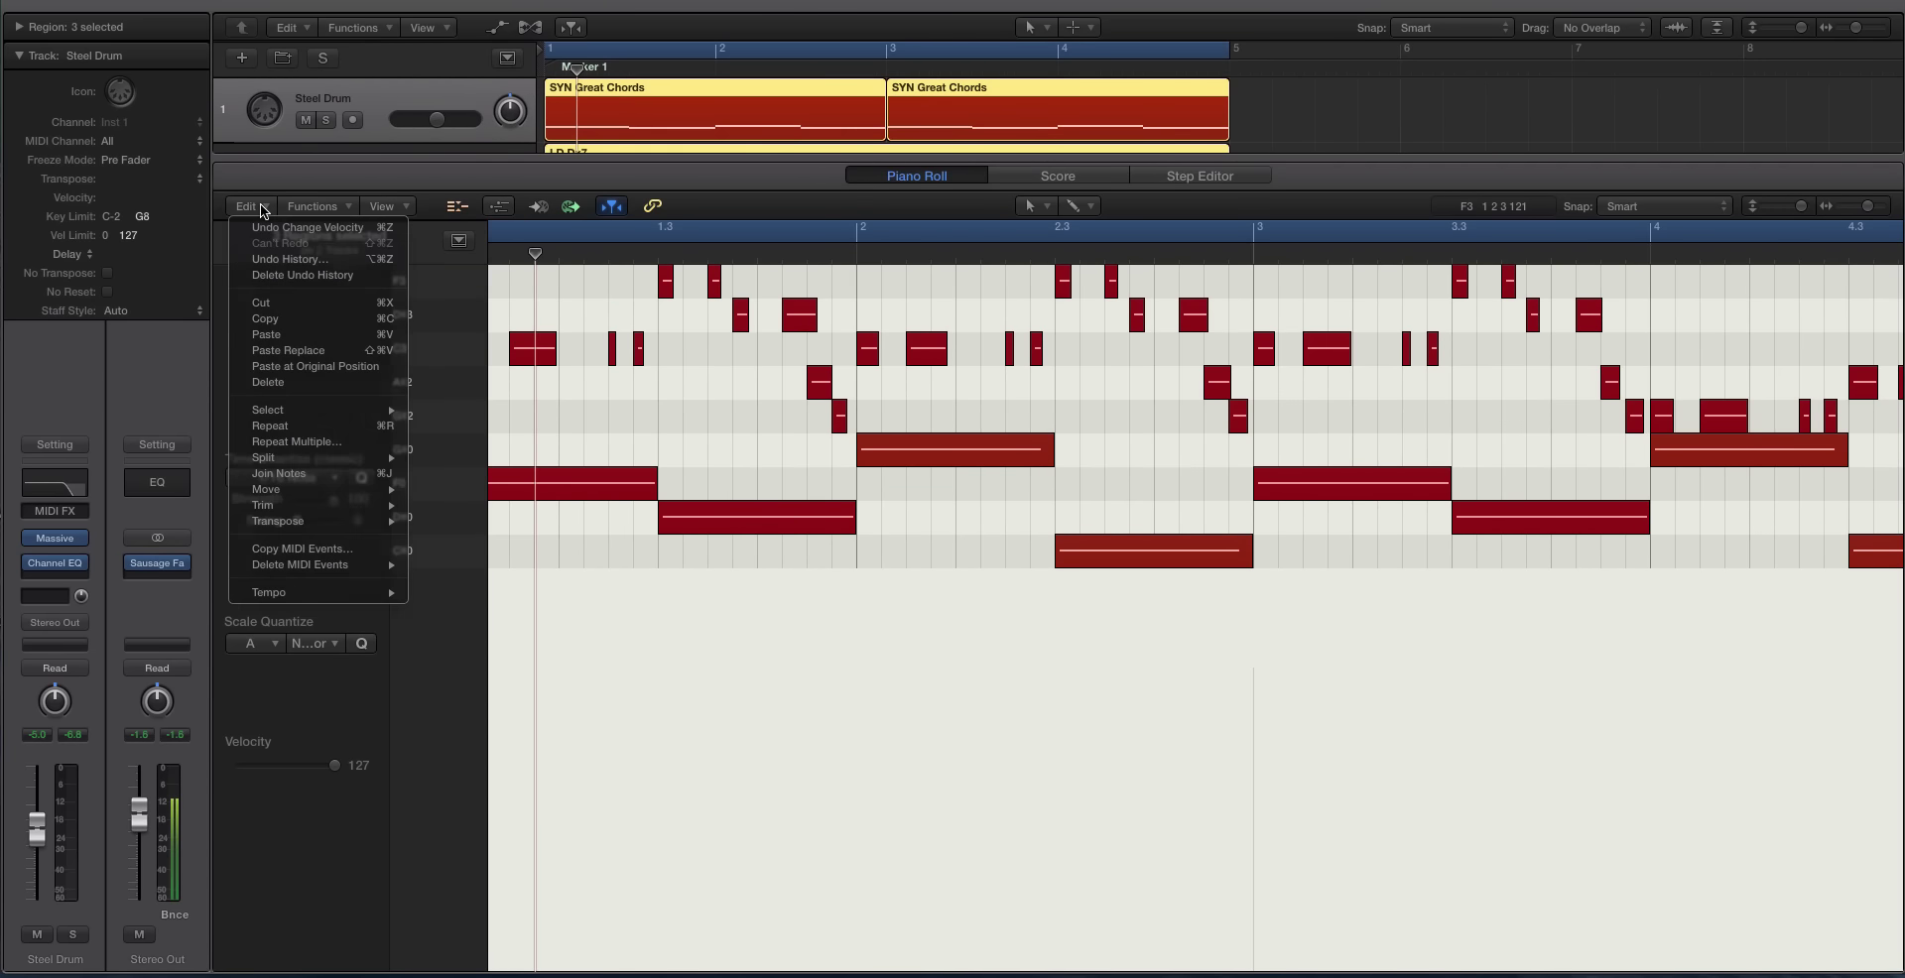
left_click(387, 205)
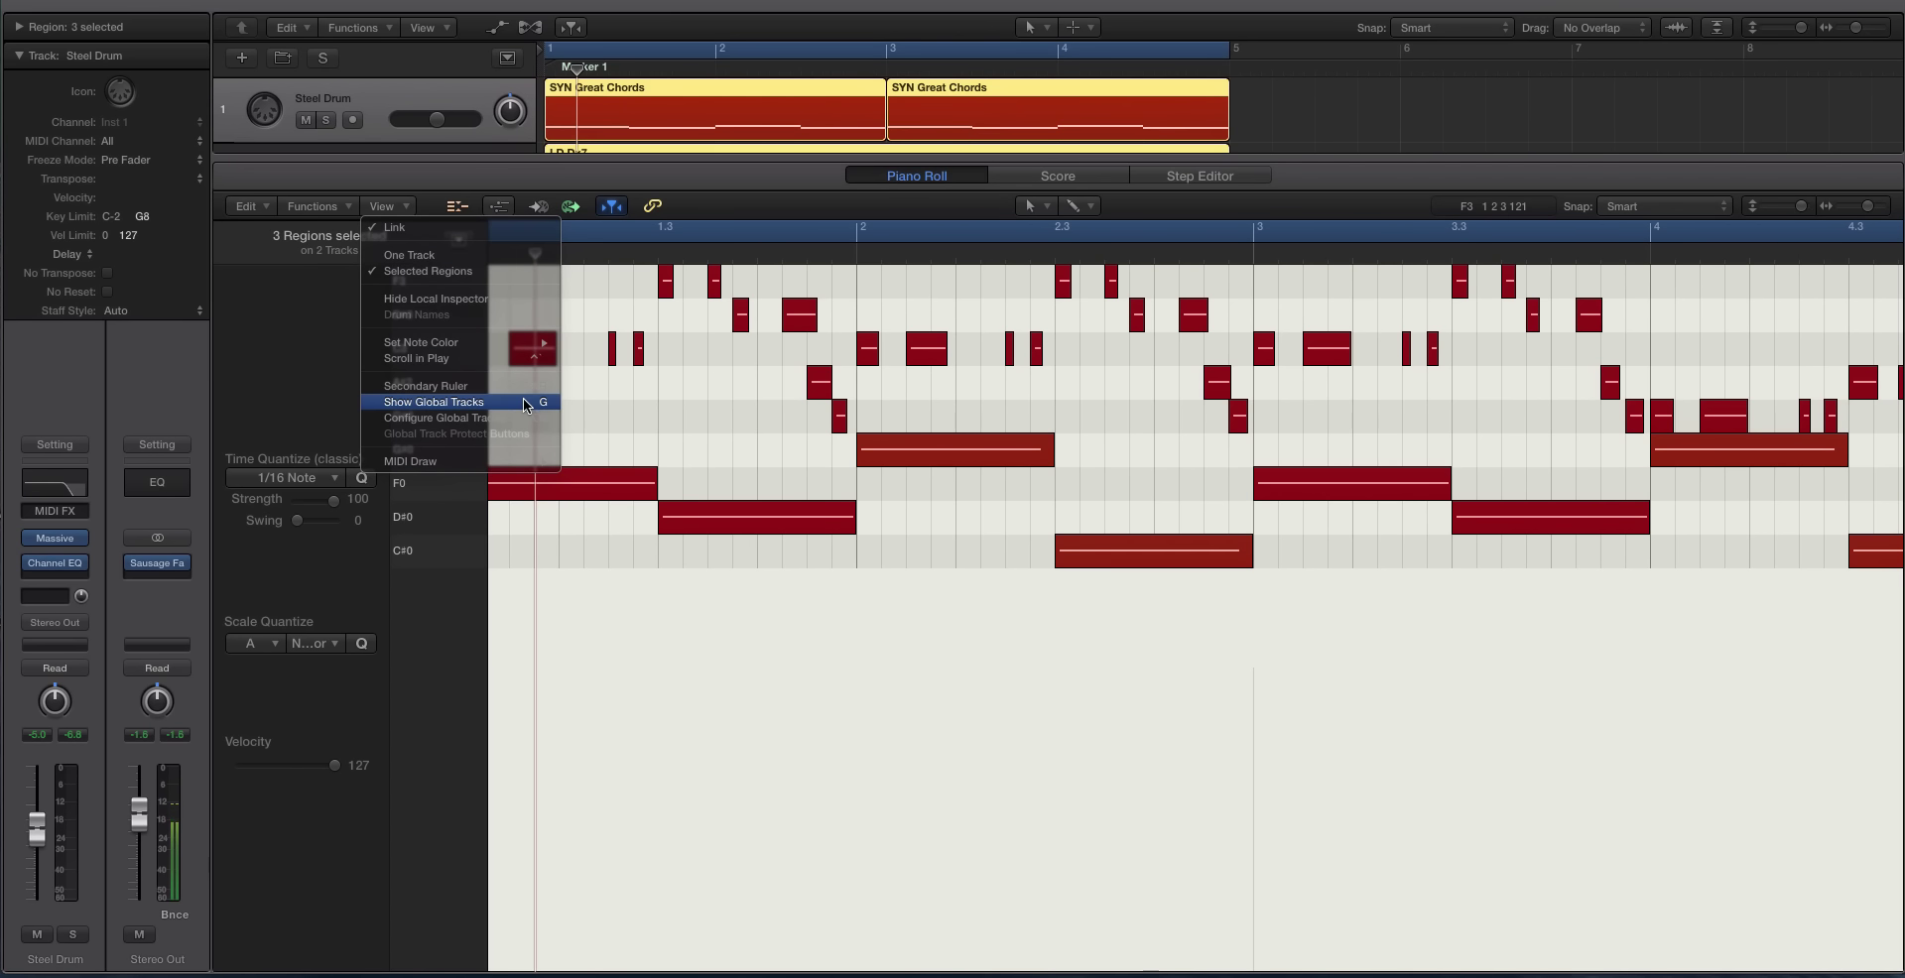
mouse_move(507, 348)
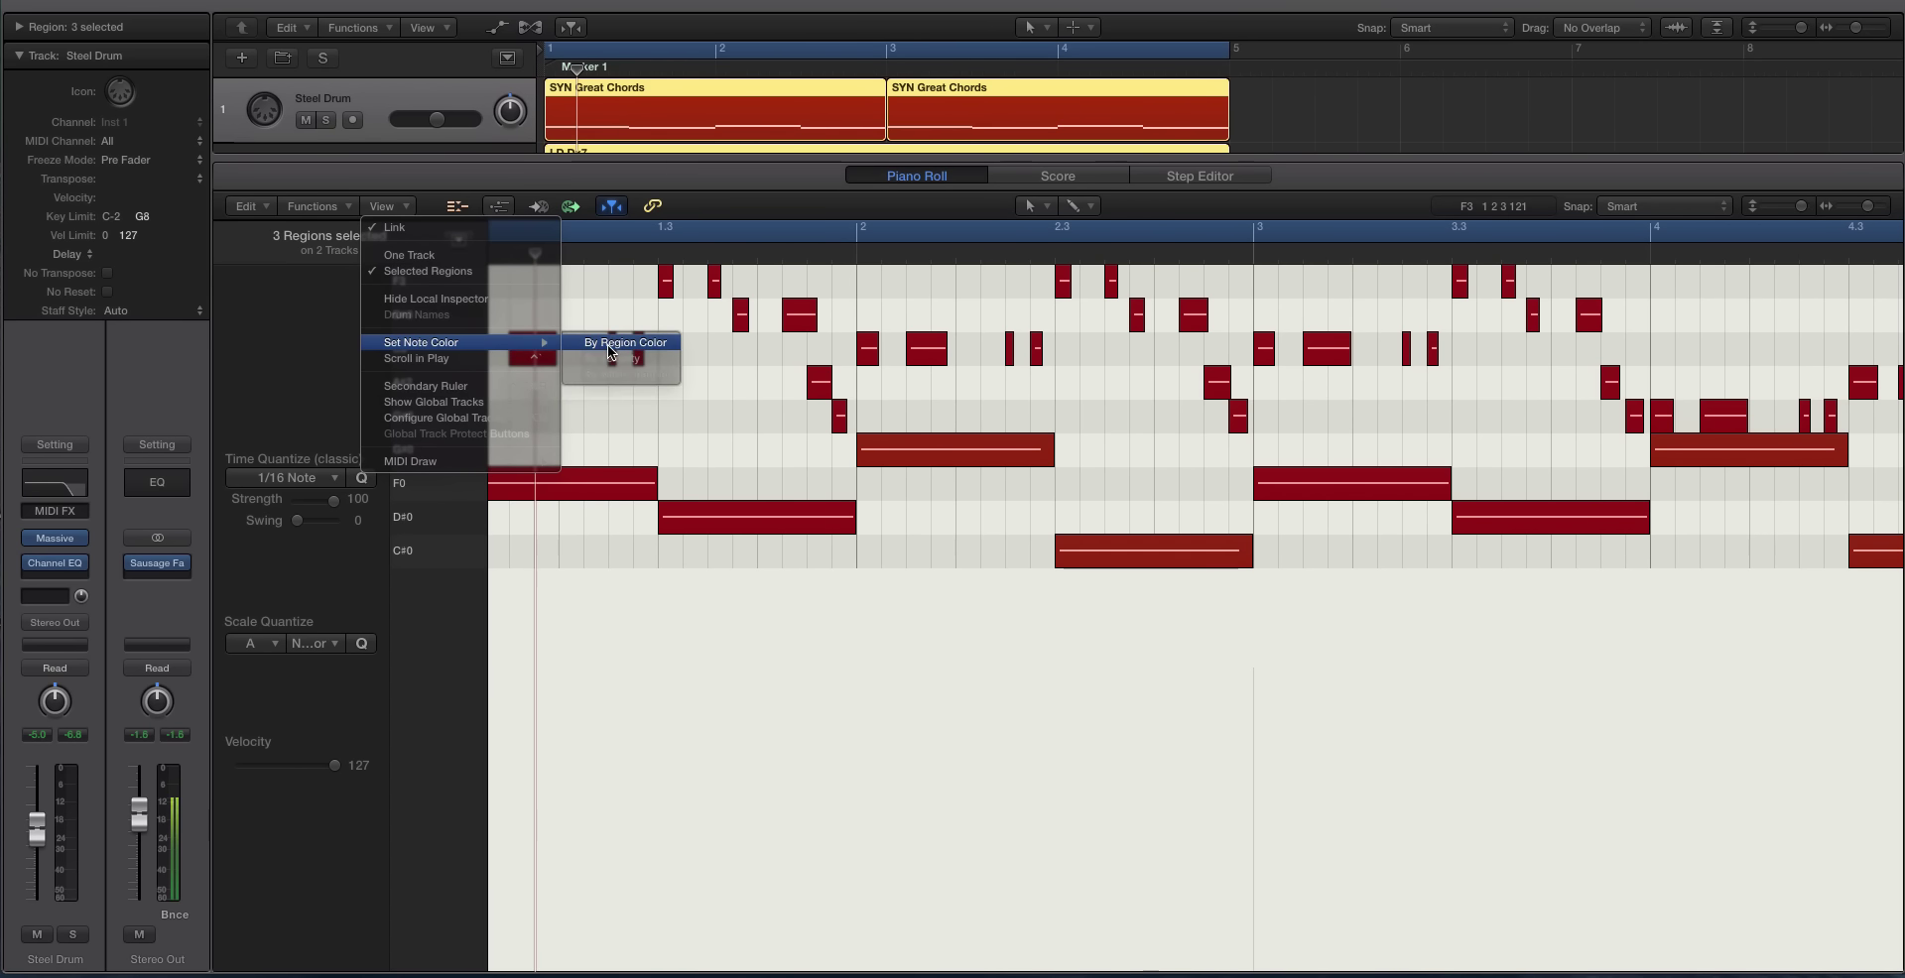
left_click(631, 377)
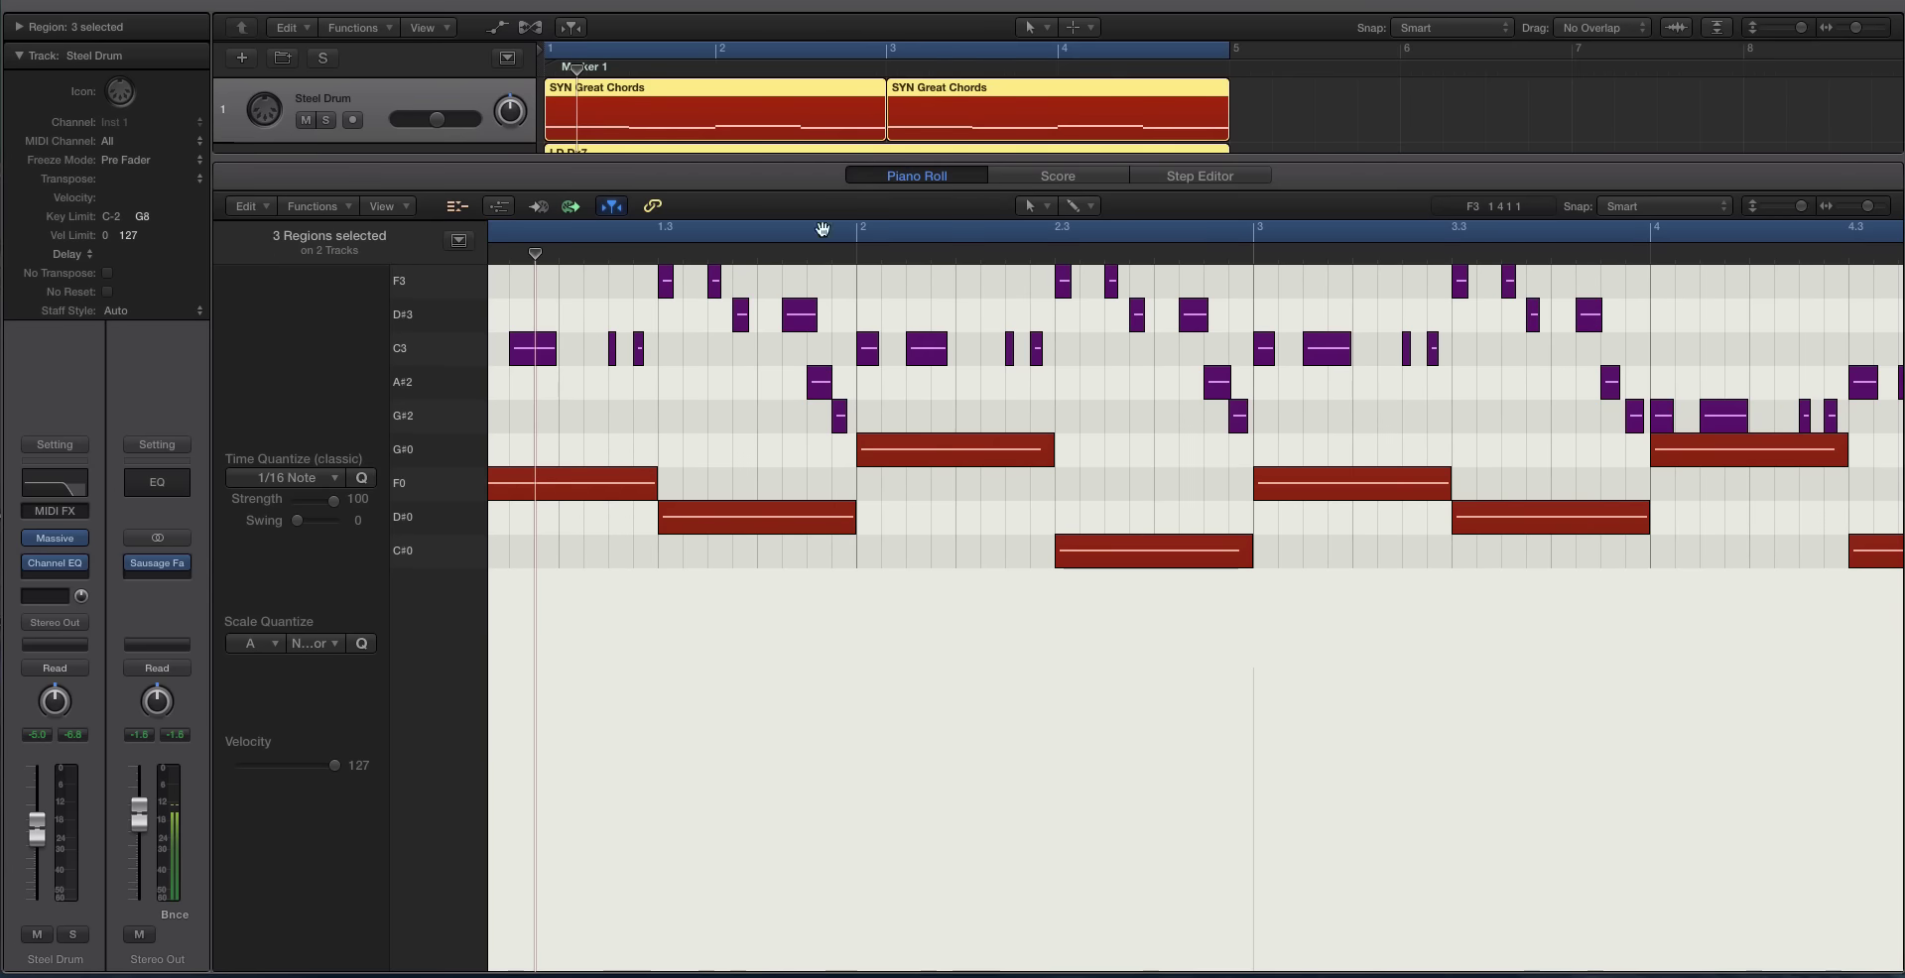
Step: Enlarge the track area above the Piano Roll and compare the colored notes with Collapse Mode off and on
scroll(734, 79, "down", 2)
scroll(752, 105, "up", 1)
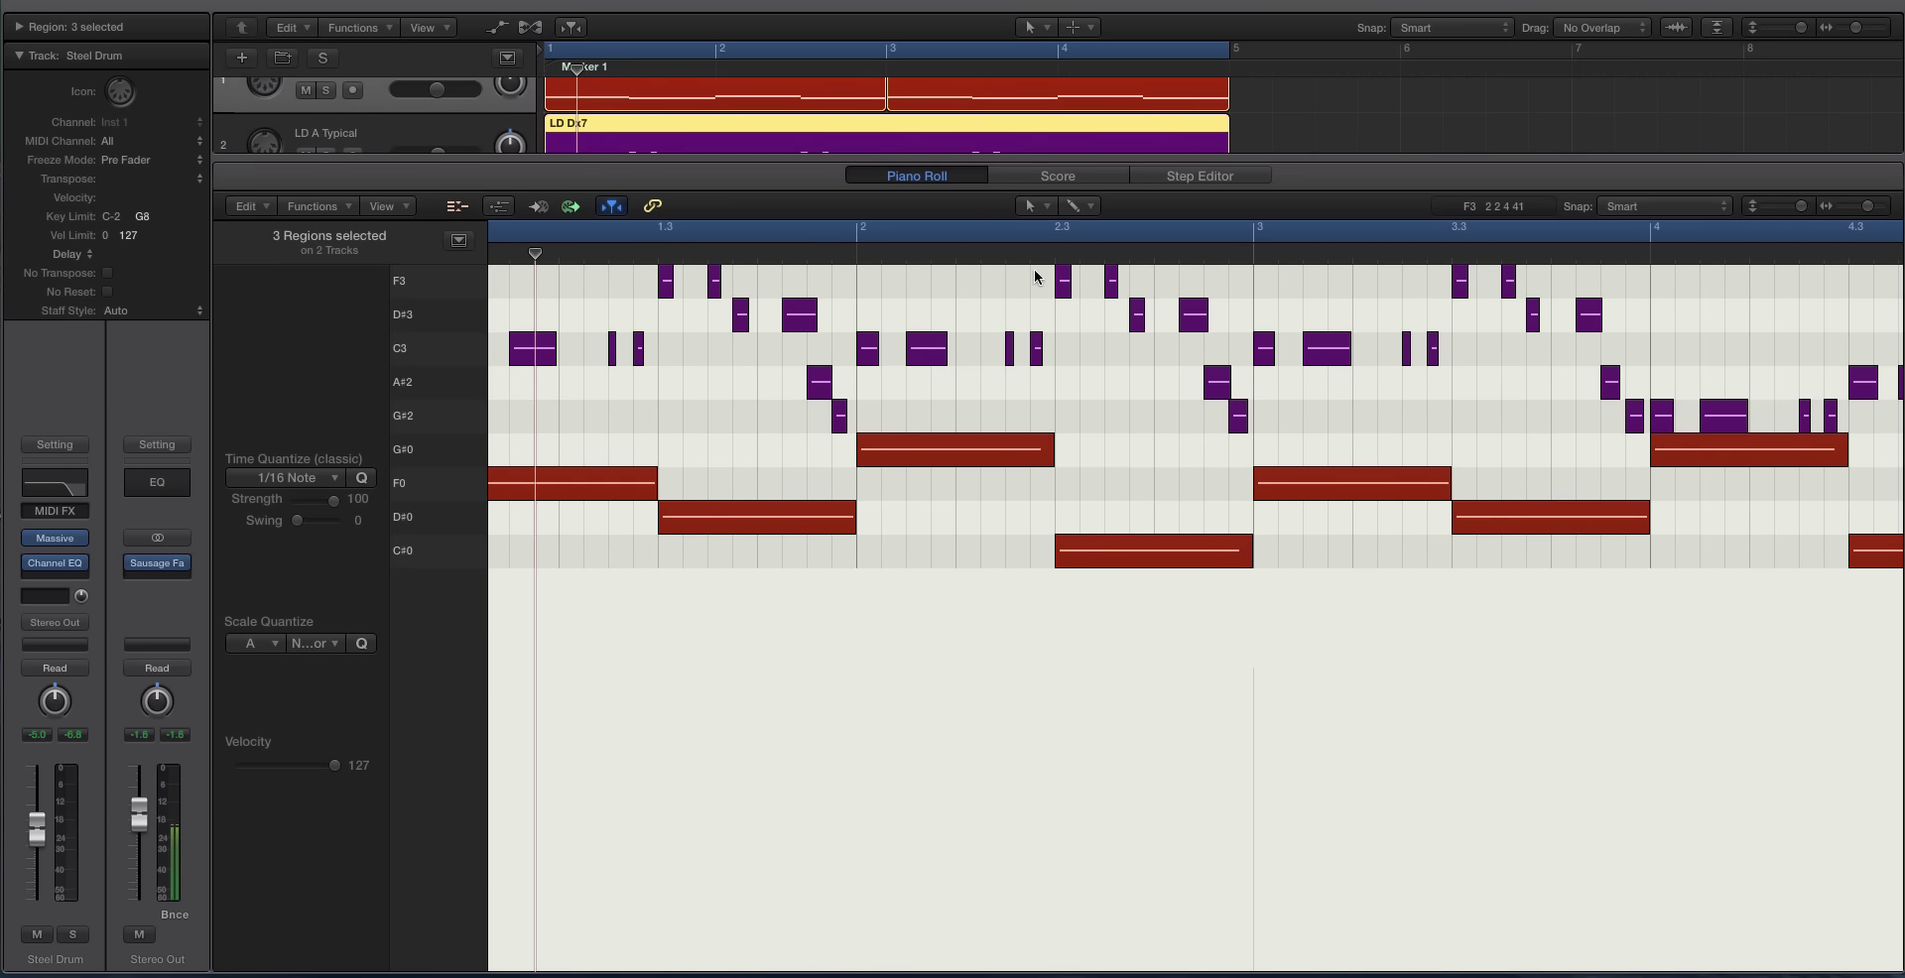
scroll(958, 285, "down", 5)
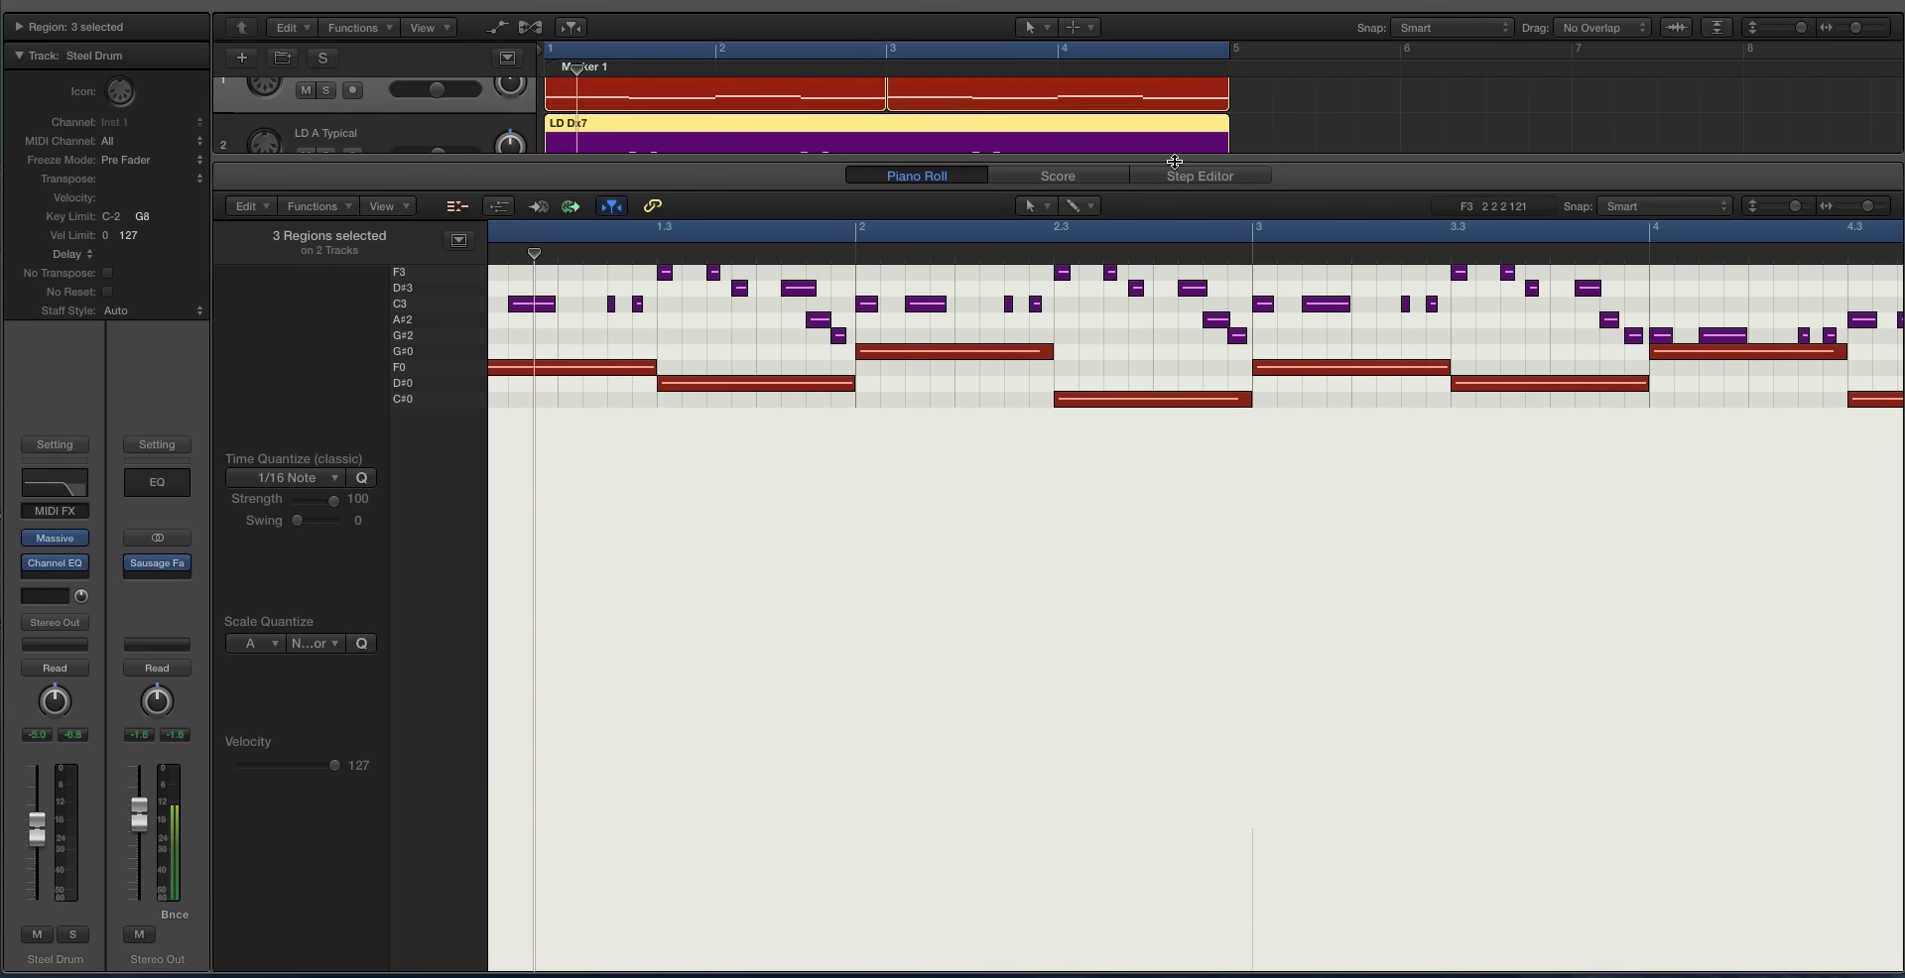
left_click_drag(1174, 155, 1171, 227)
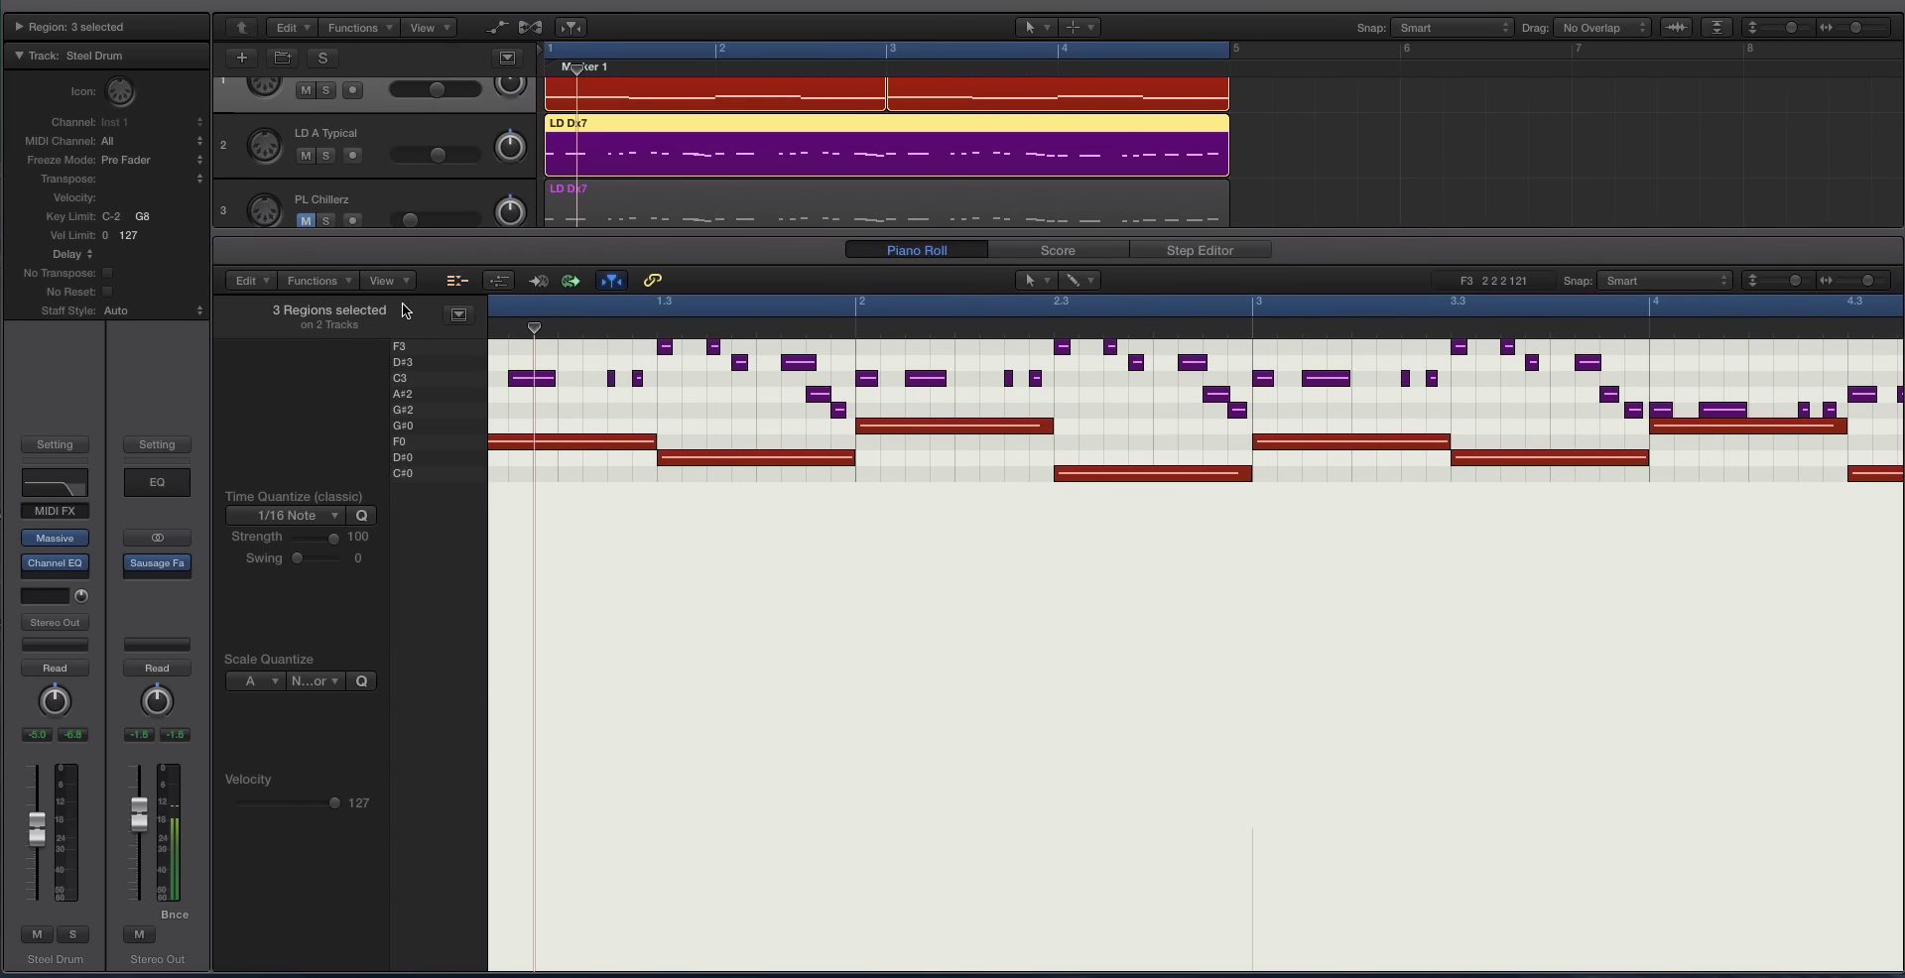
left_click(456, 281)
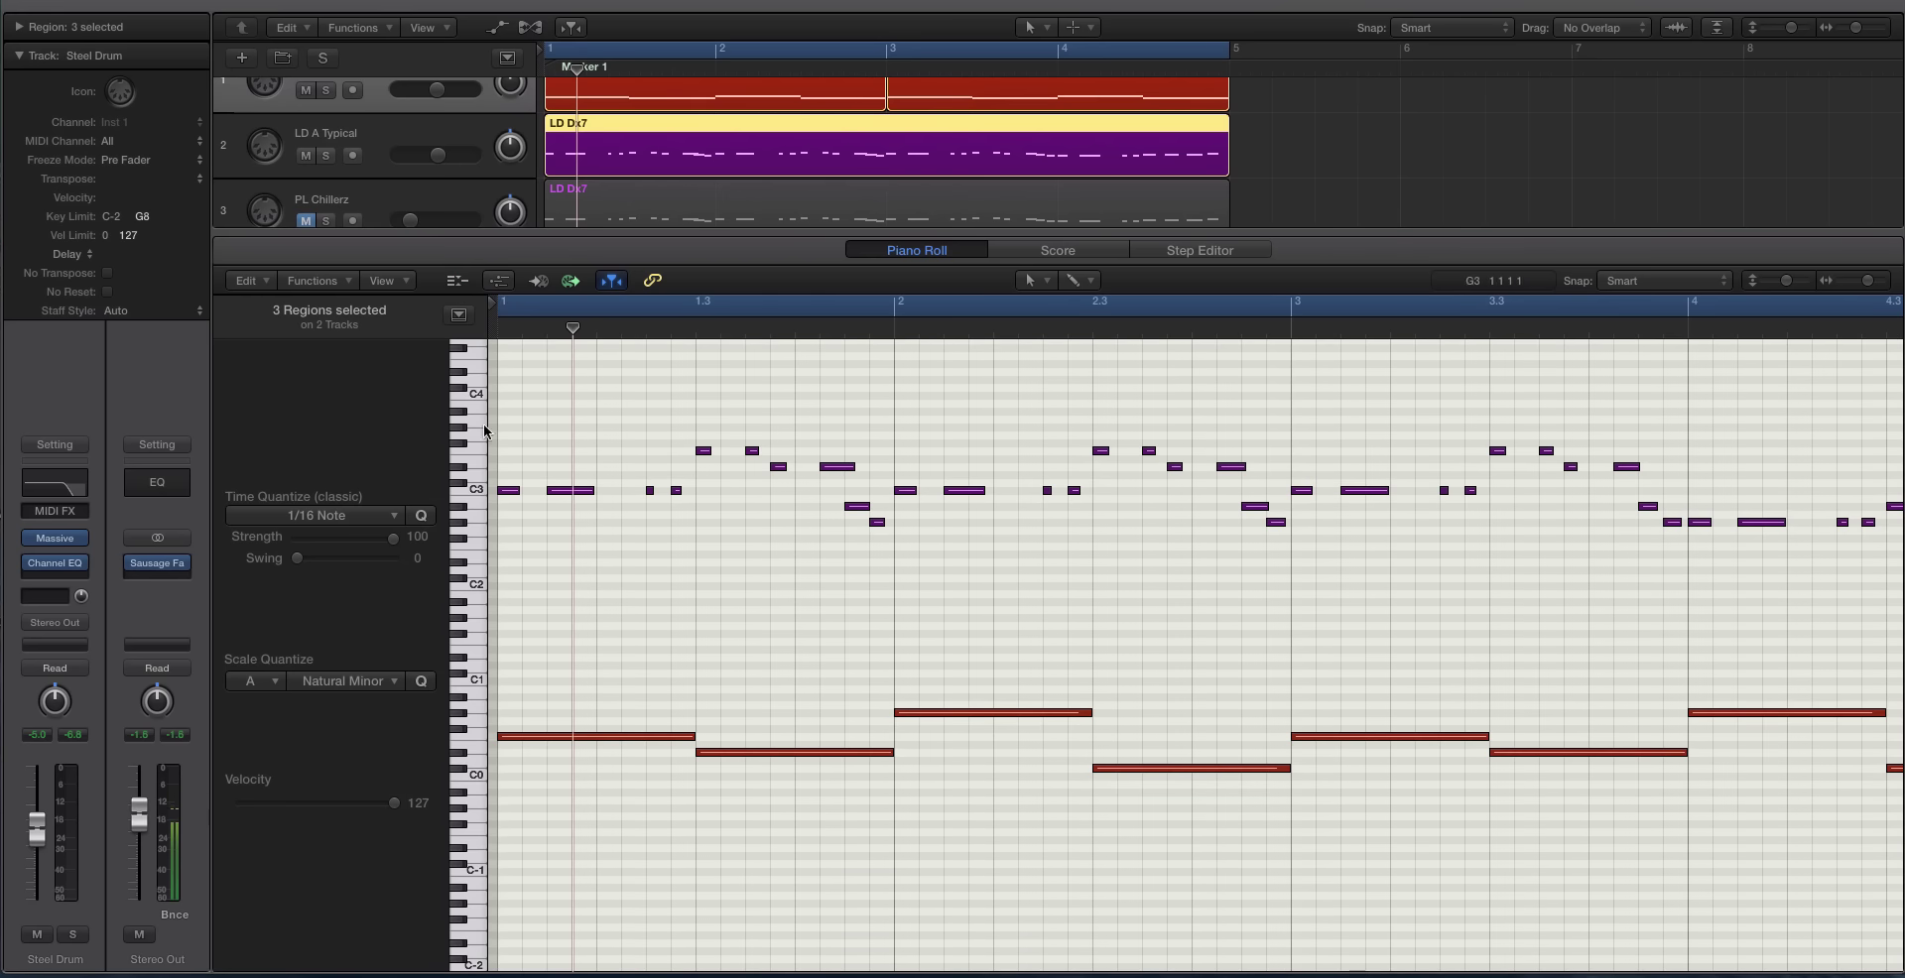
left_click(456, 281)
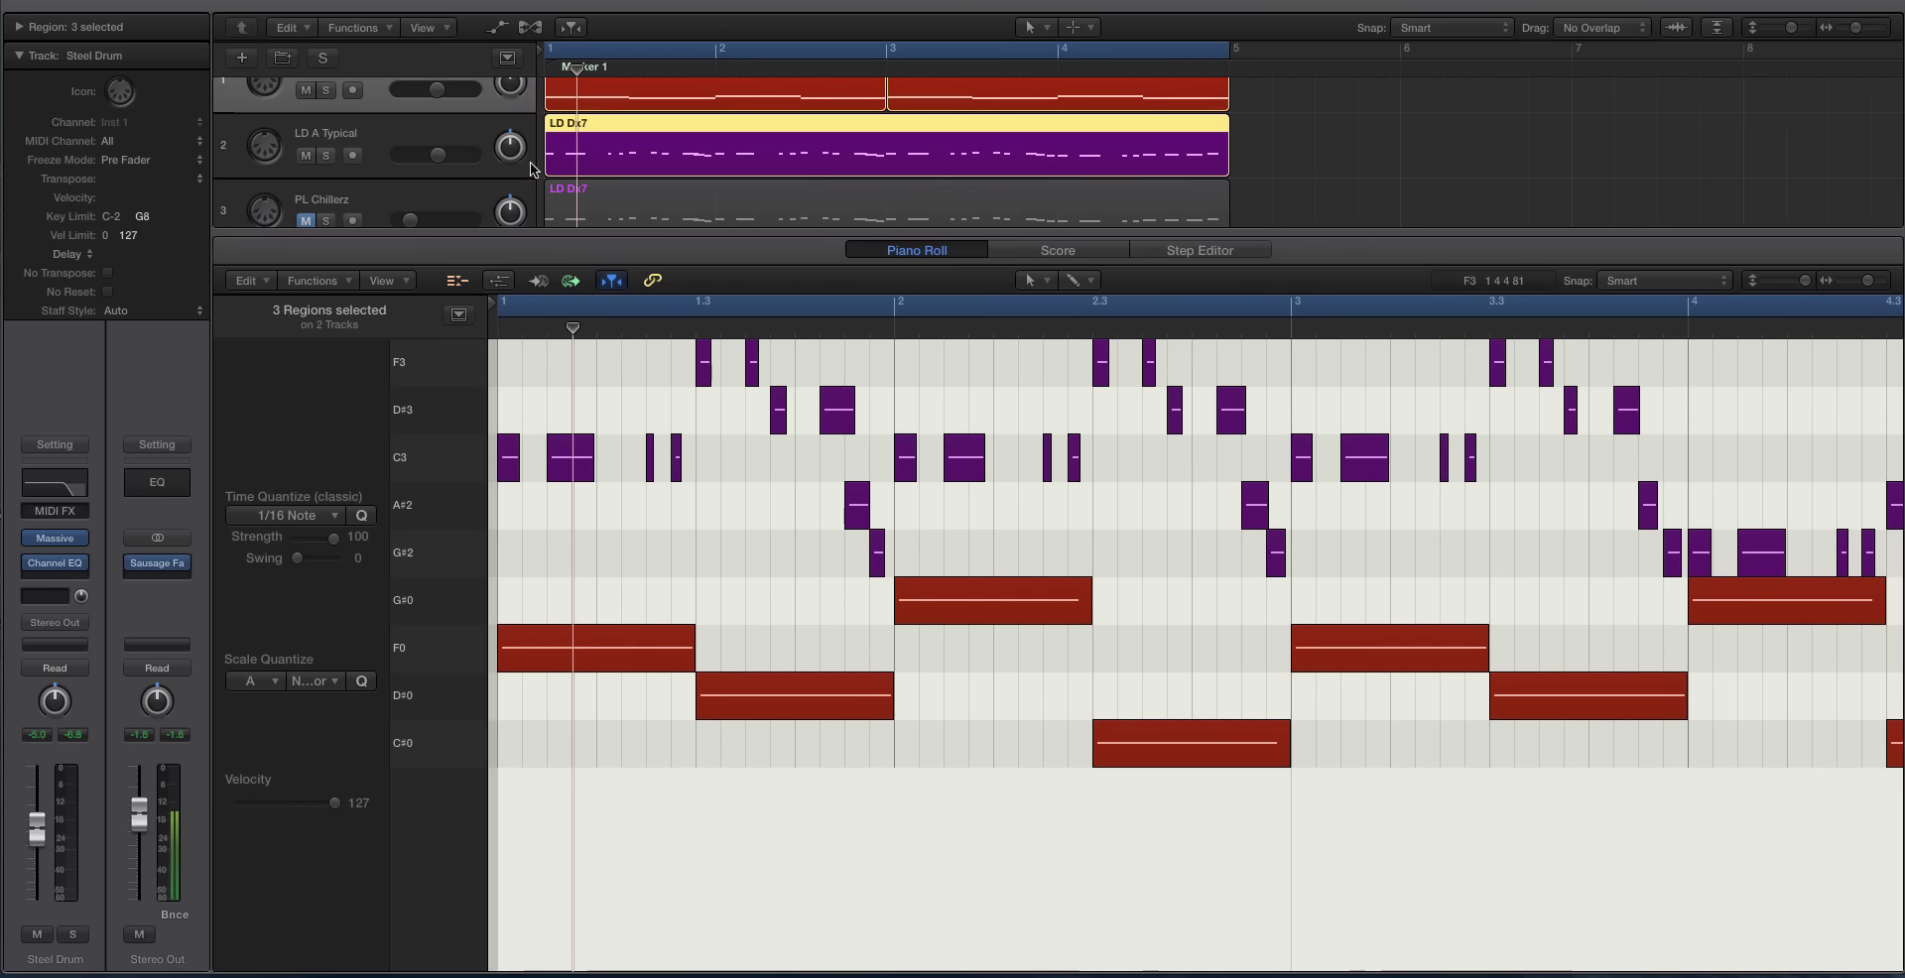
Step: Clear the region selection, reselect both SYN Great Chords regions with the LD A Typical region, and examine their notes in the Piano Roll
left_click(1425, 178)
scroll(1187, 174, "down", 3)
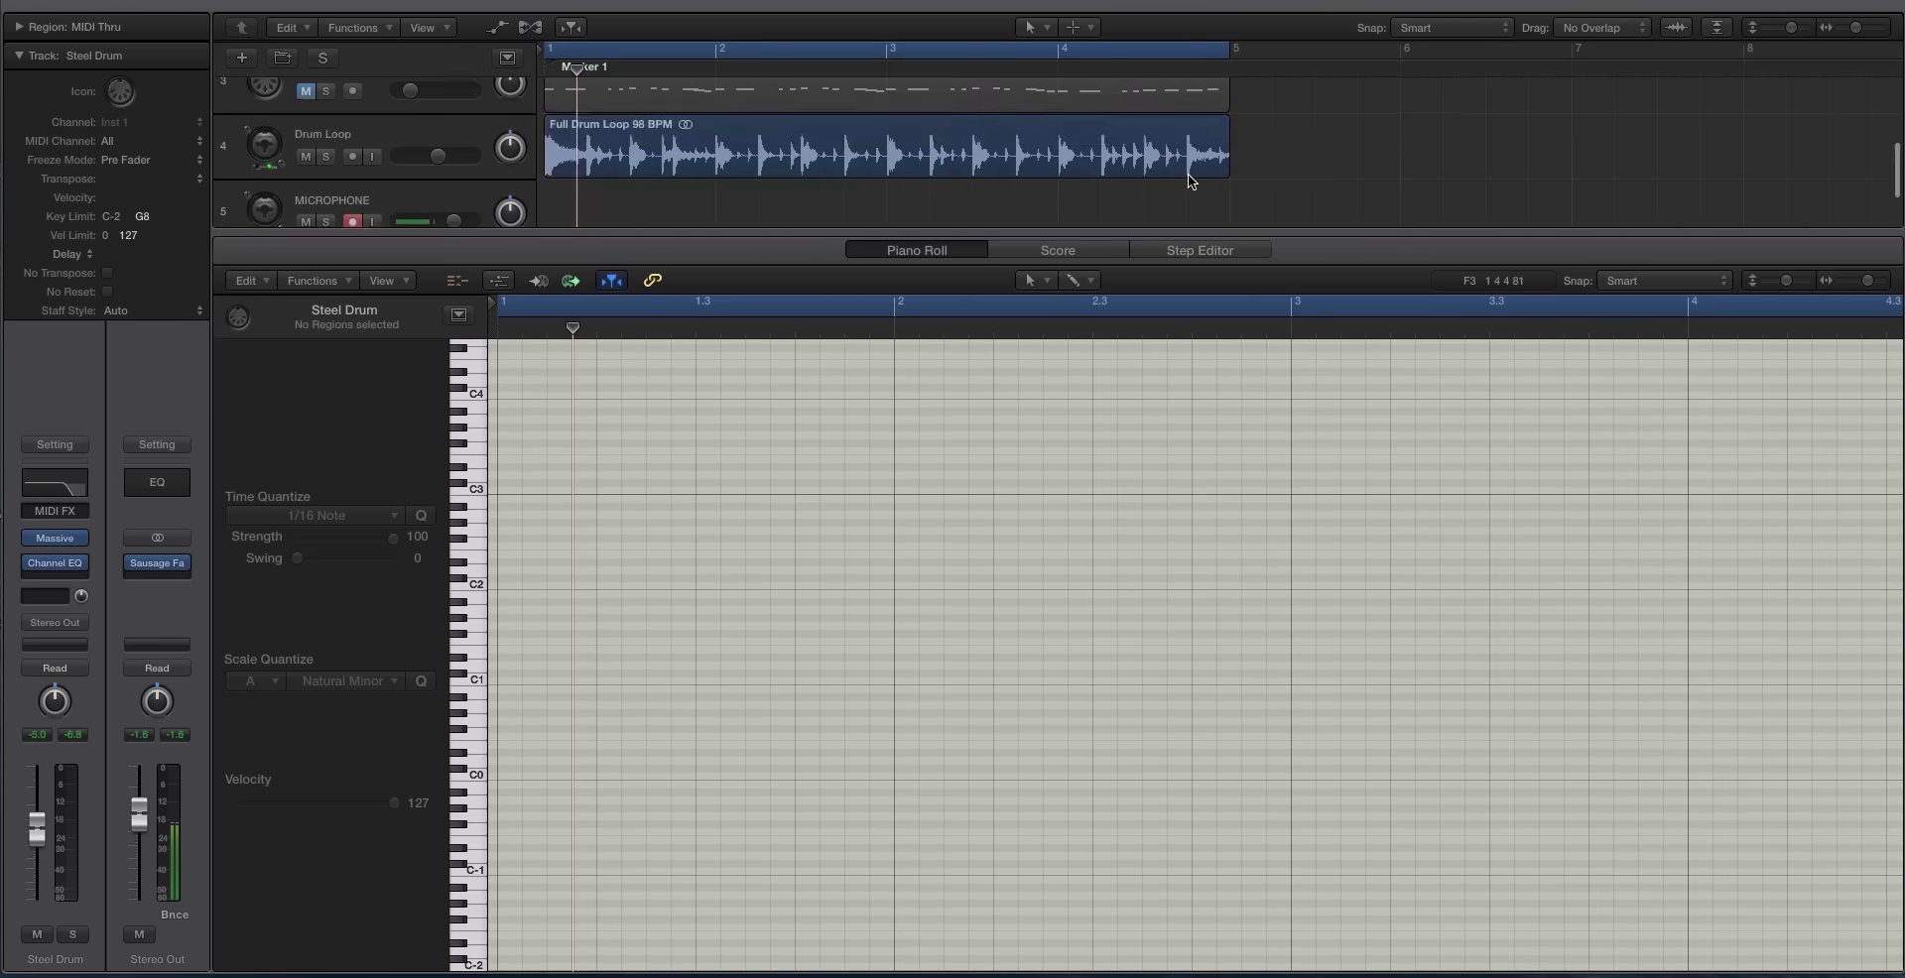
scroll(1188, 174, "up", 3)
scroll(1165, 175, "right", 1)
left_click(996, 146)
left_click_drag(1378, 92, 731, 145)
scroll(978, 492, "down", 5)
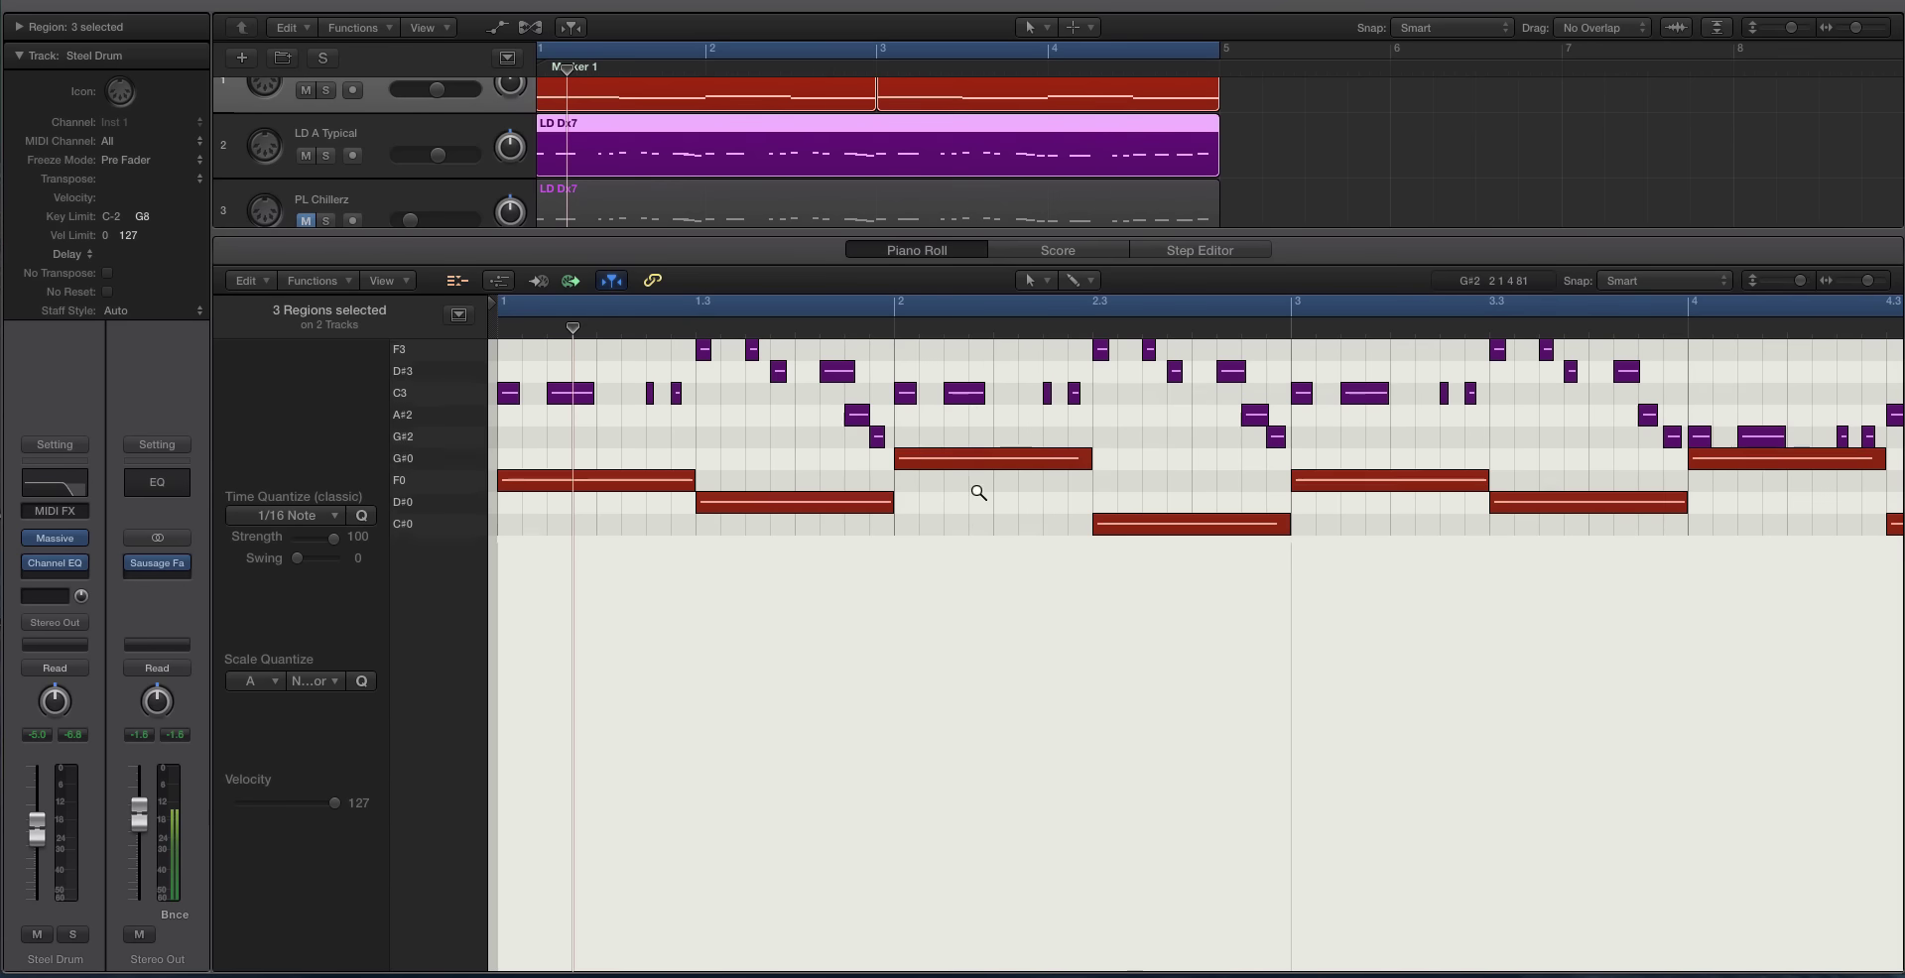
scroll(979, 492, "left", 3)
scroll(978, 492, "up", 5)
scroll(978, 492, "right", 2)
scroll(978, 492, "right", 2)
scroll(979, 492, "down", 2)
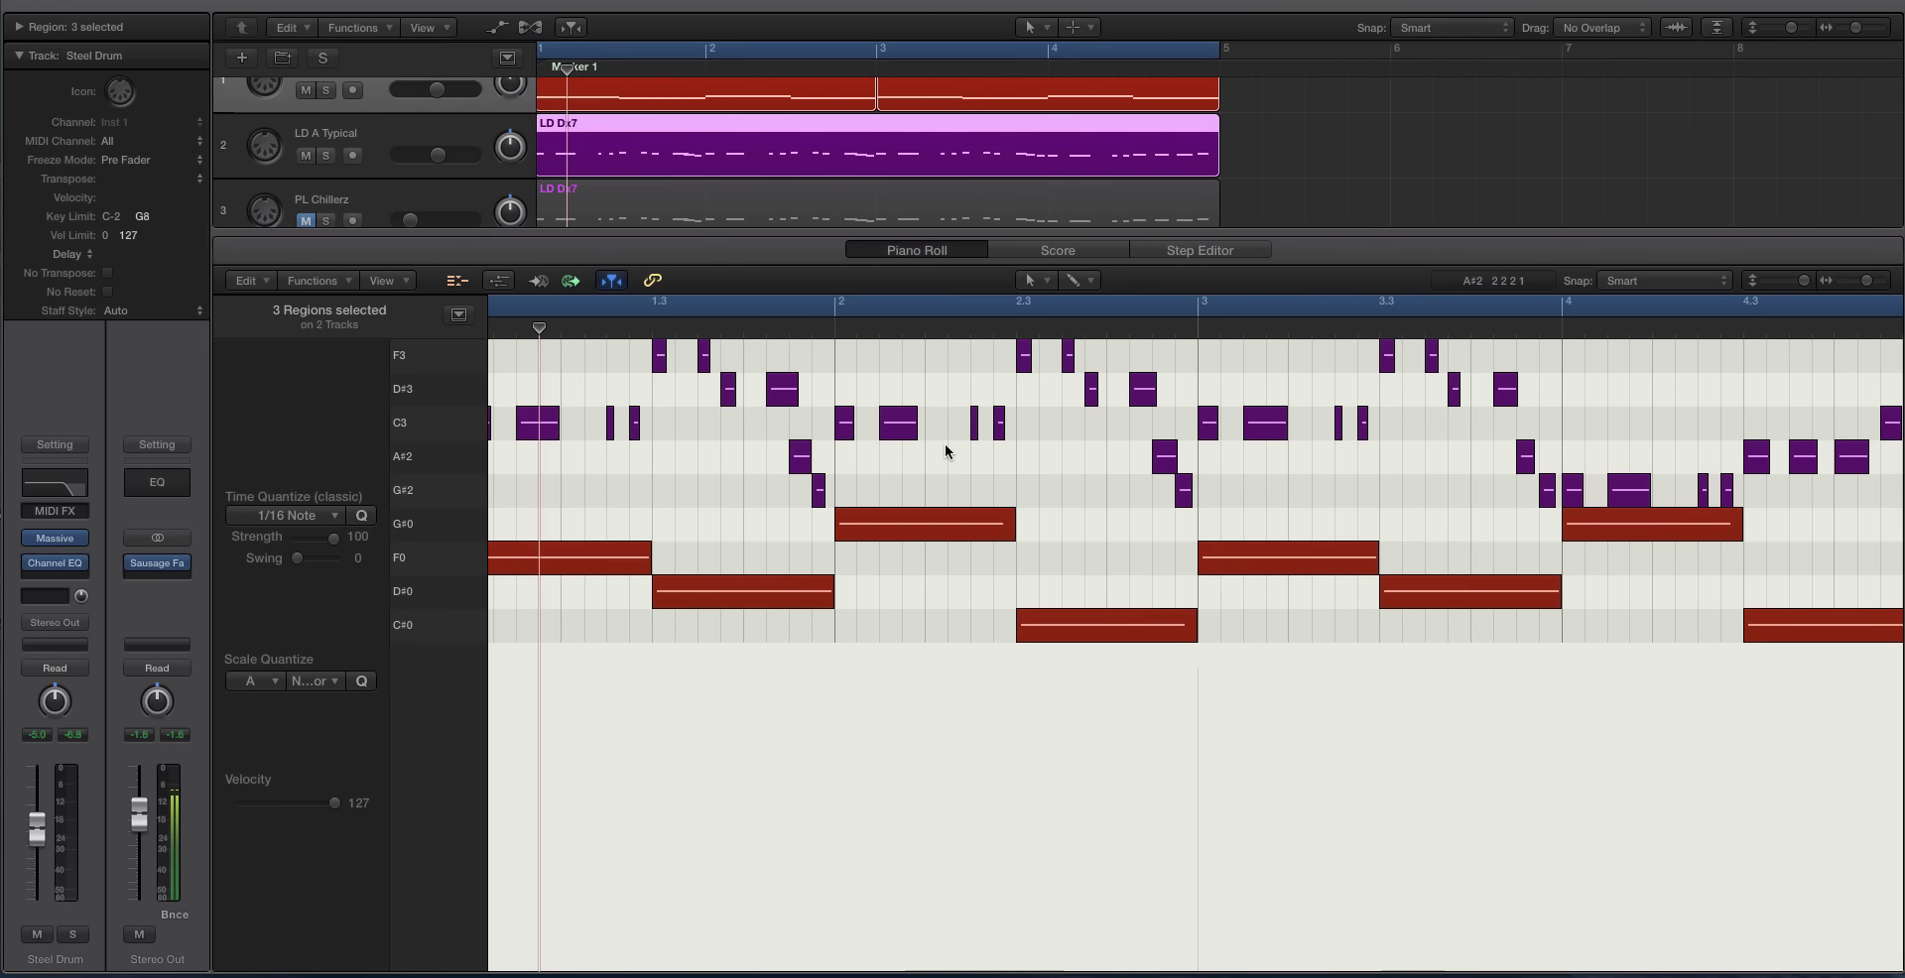
Step: Show the Mixer in place of the Piano Roll and reduce the height of the tracks
key("x")
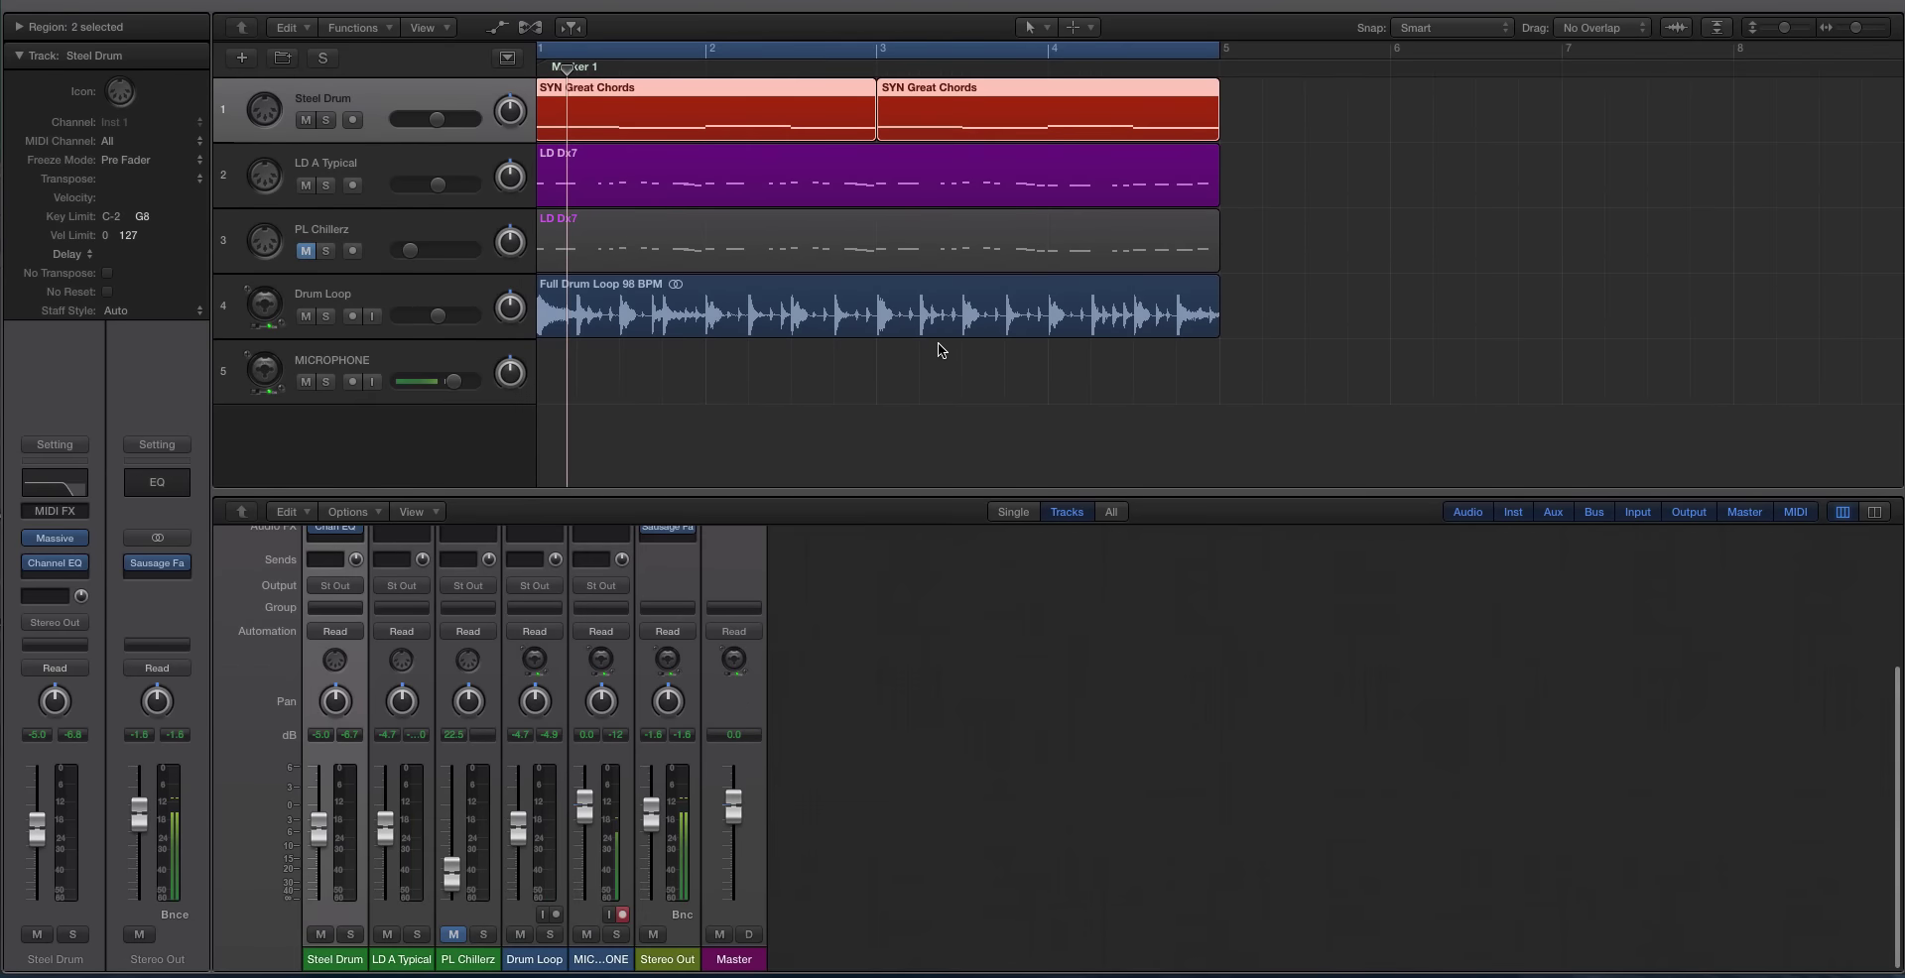
key("super+Up")
key("super+Up")
key("super+Up")
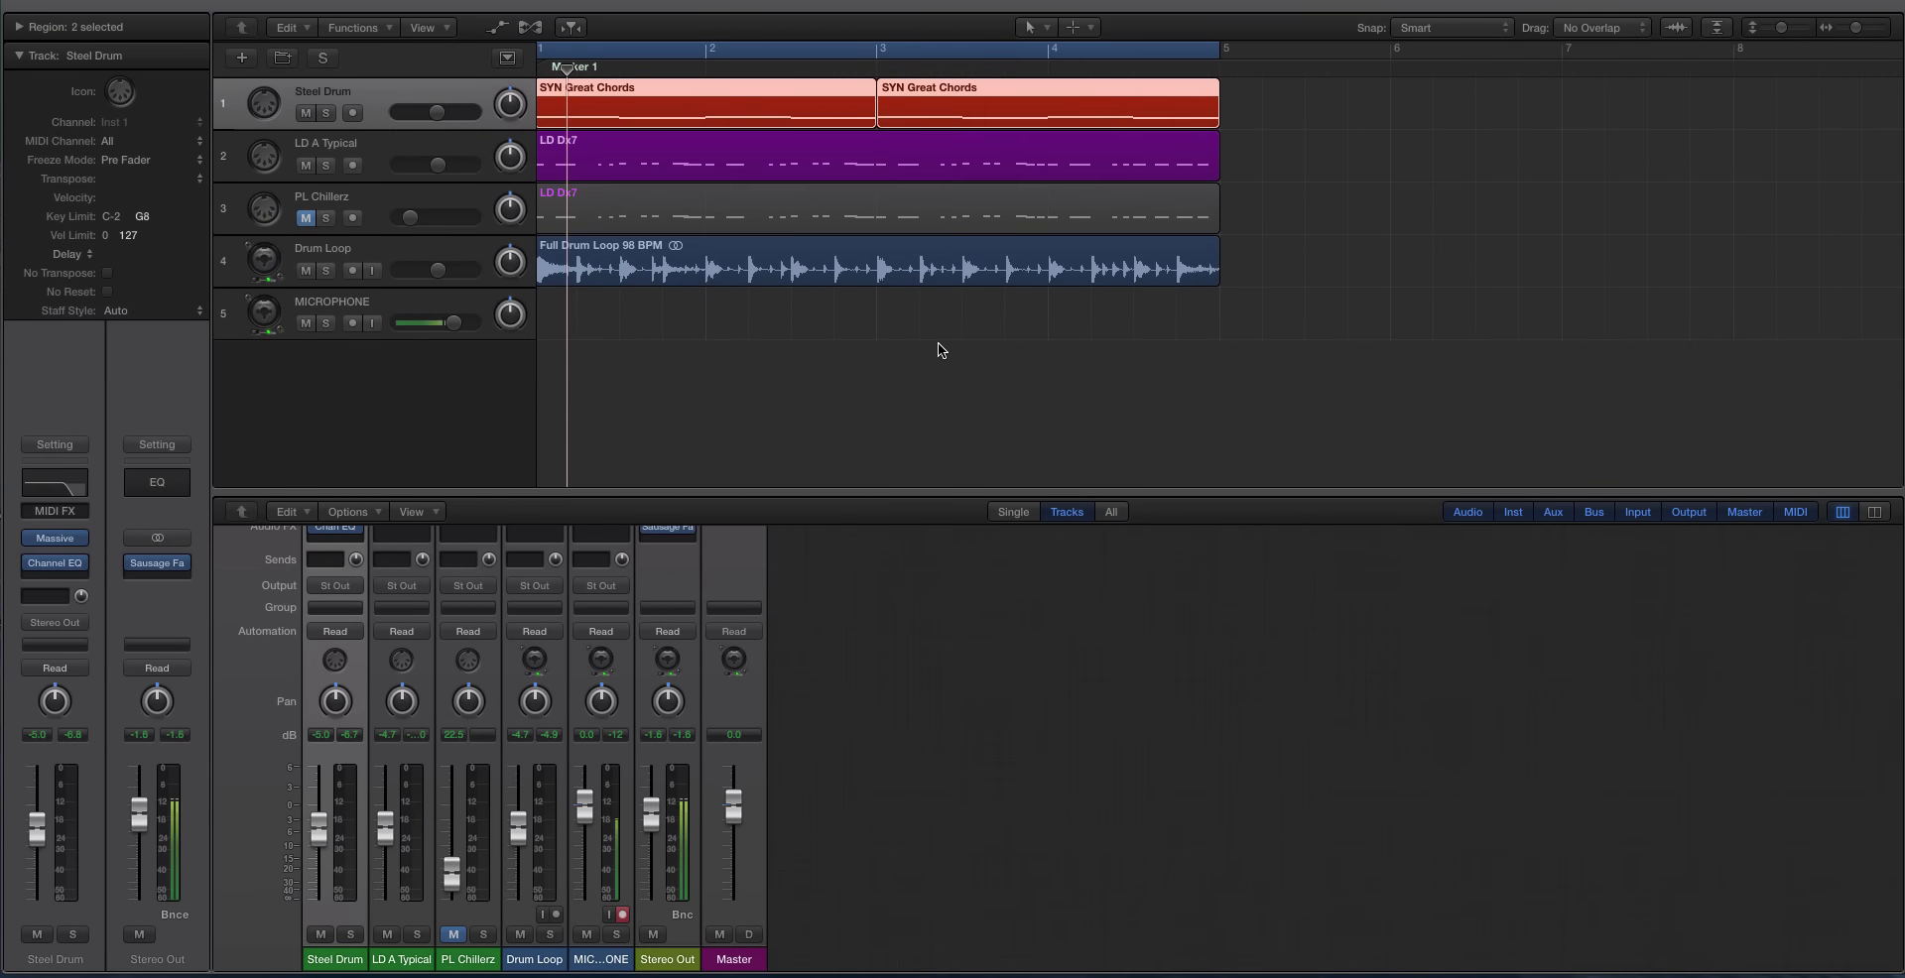